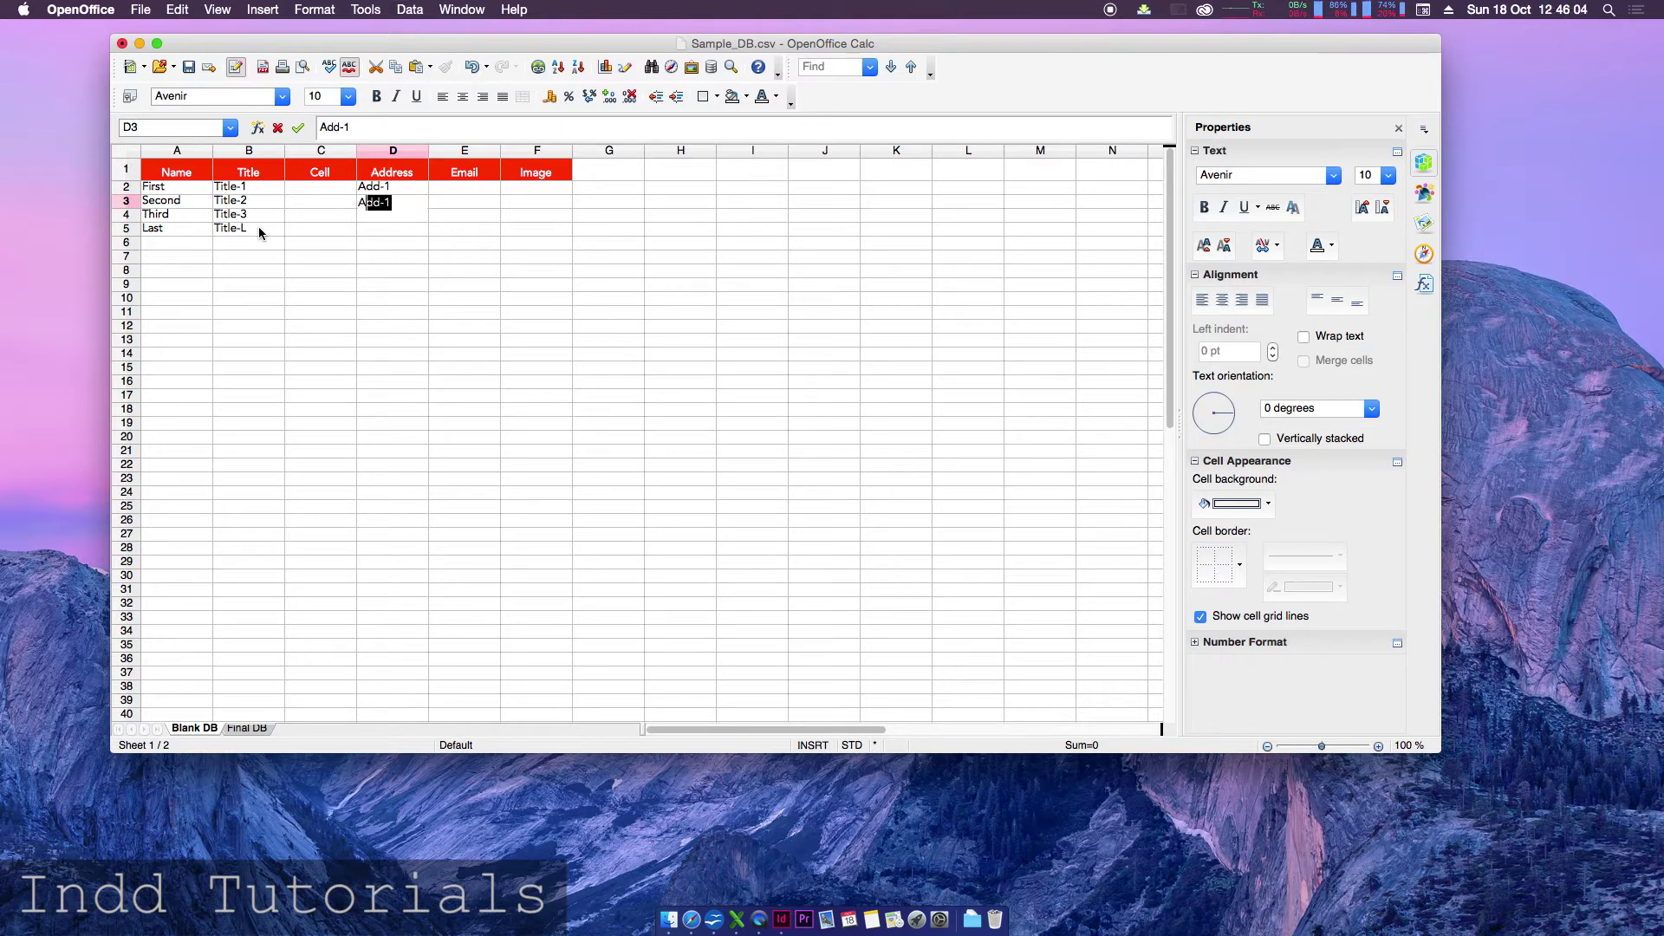
- Enter Add-2, Add-3 and Add-L in D3:D5, trimming the autocompleted Add-1
key(shift+Right)
key(shift+Right)
key(shift+Right)
text(2)
key(Return)
text(A)
key(shift+Right)
key(shift+Right)
key(shift+Right)
text(3)
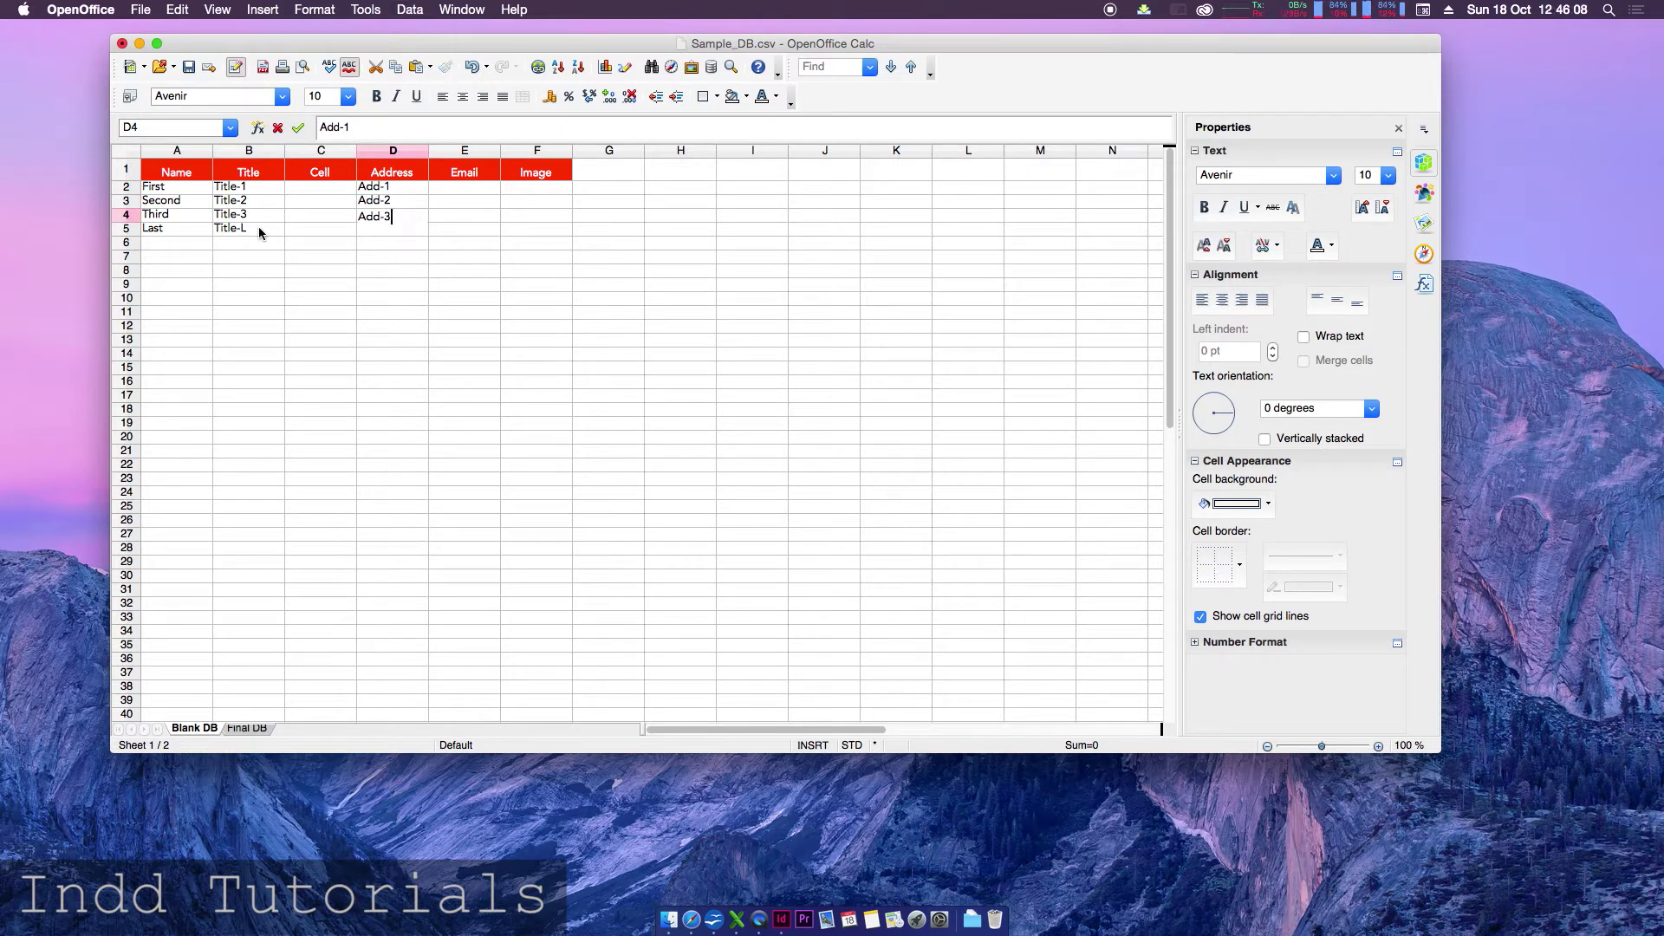
key(Return)
text(A)
key(shift+Right)
key(shift+Right)
key(shift+Right)
key(BackSpace)
text(L)
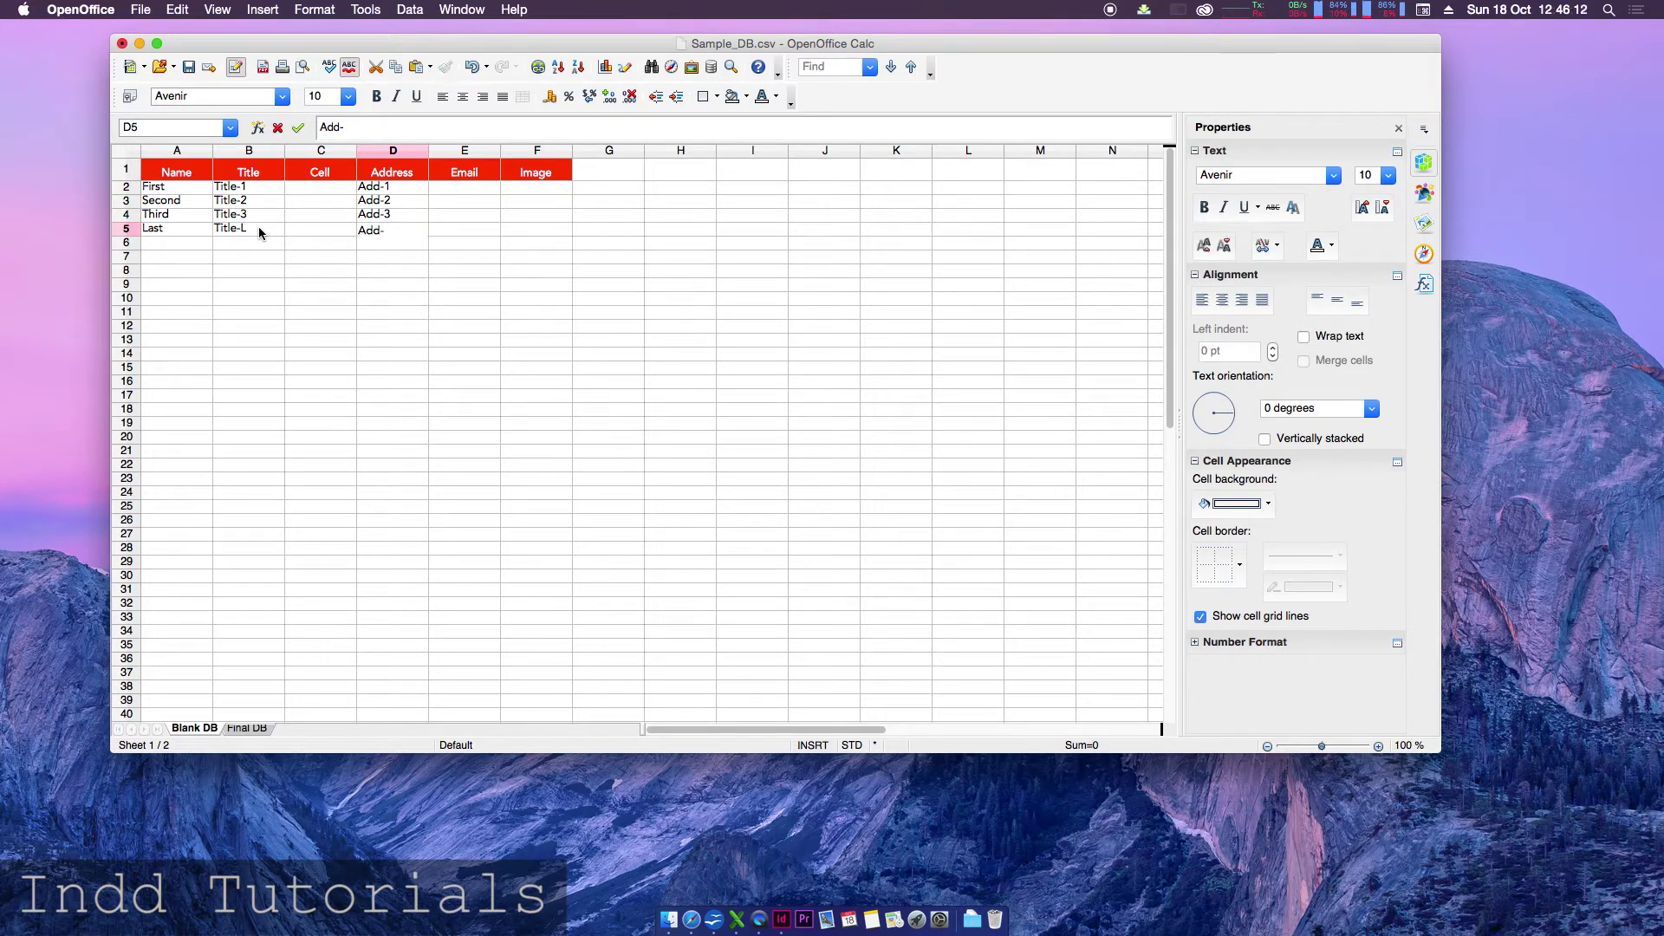
key(Return)
key(Left)
key(Up)
key(Up)
key(Up)
key(Up)
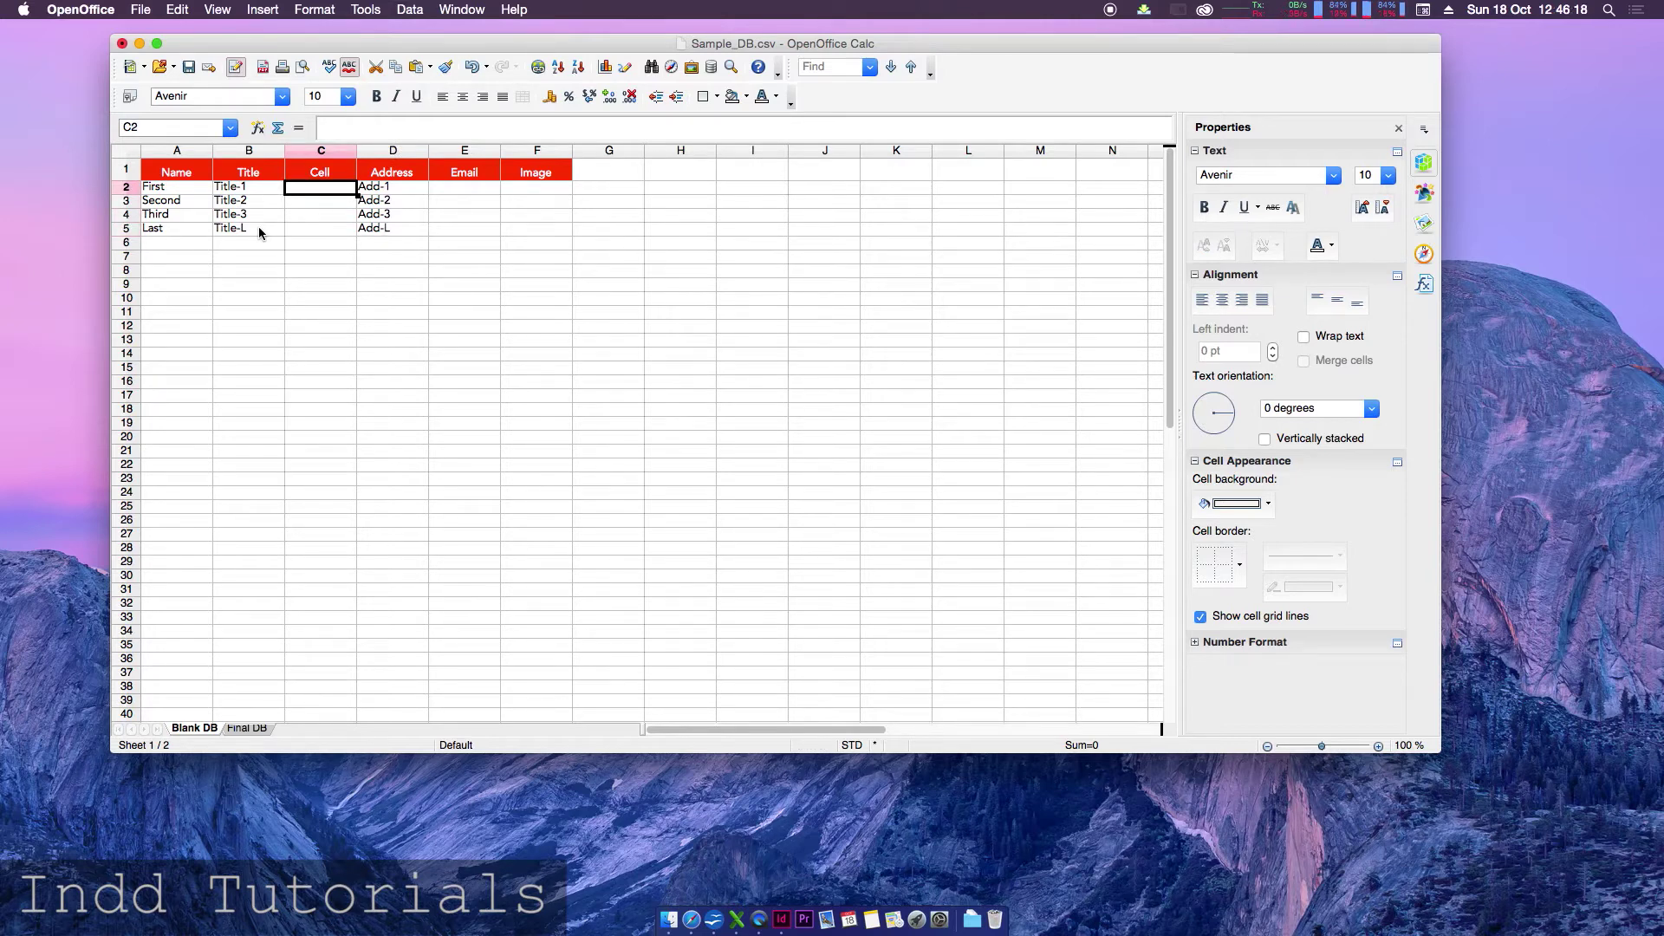
text(0800)
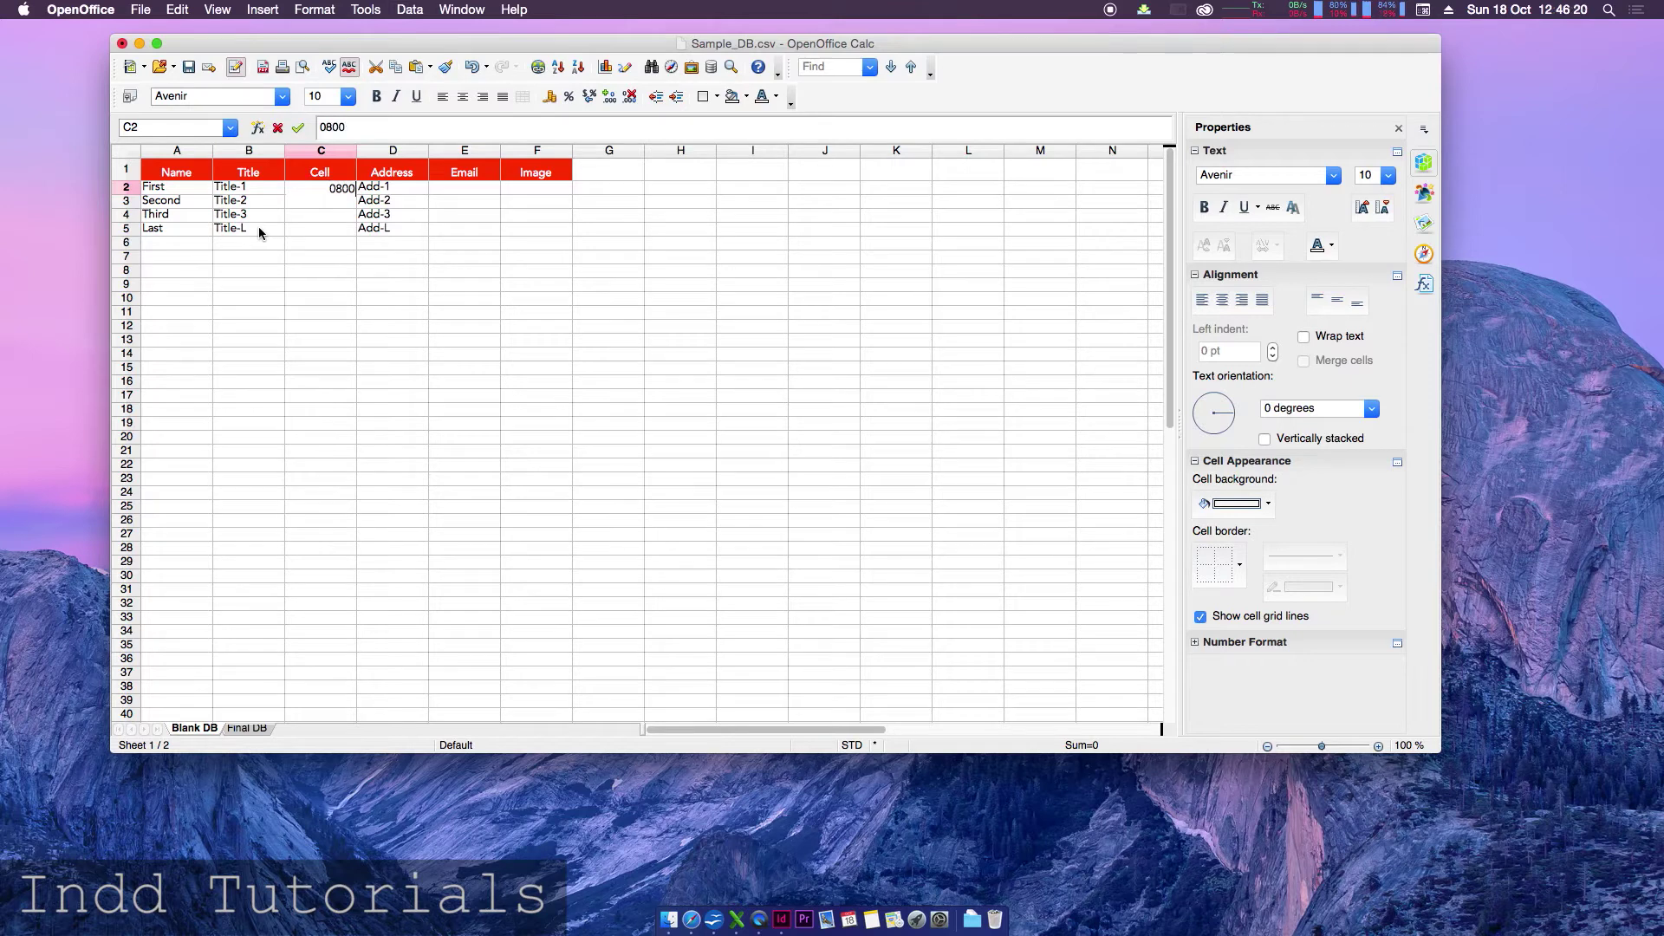
text(123456)
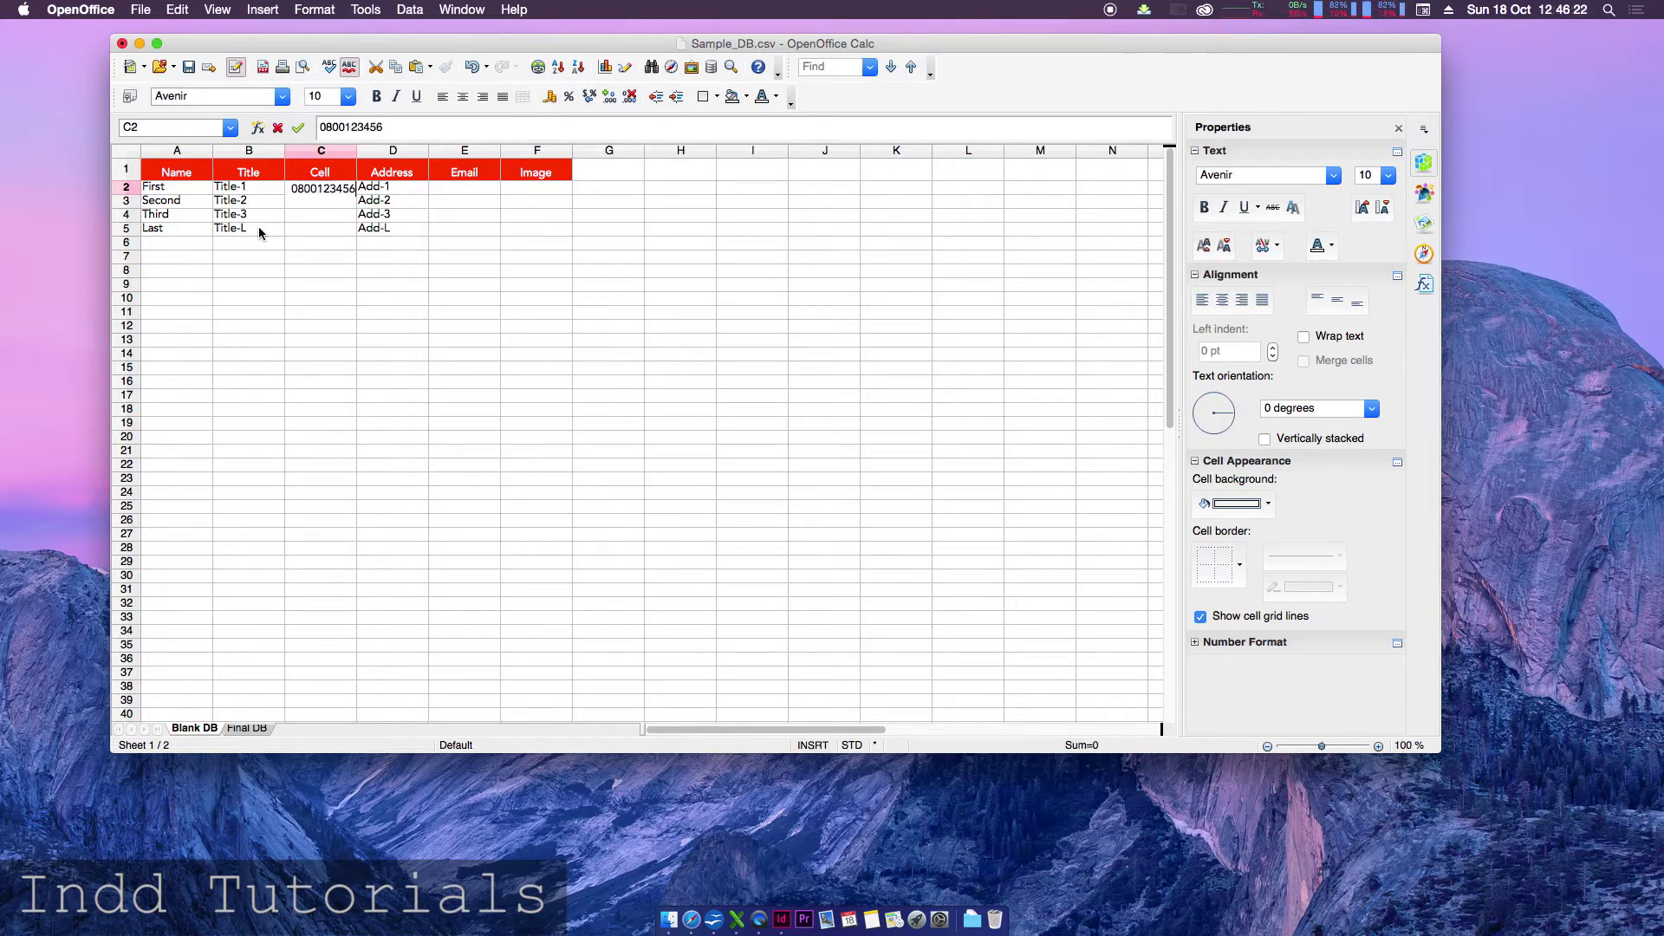
key(Return)
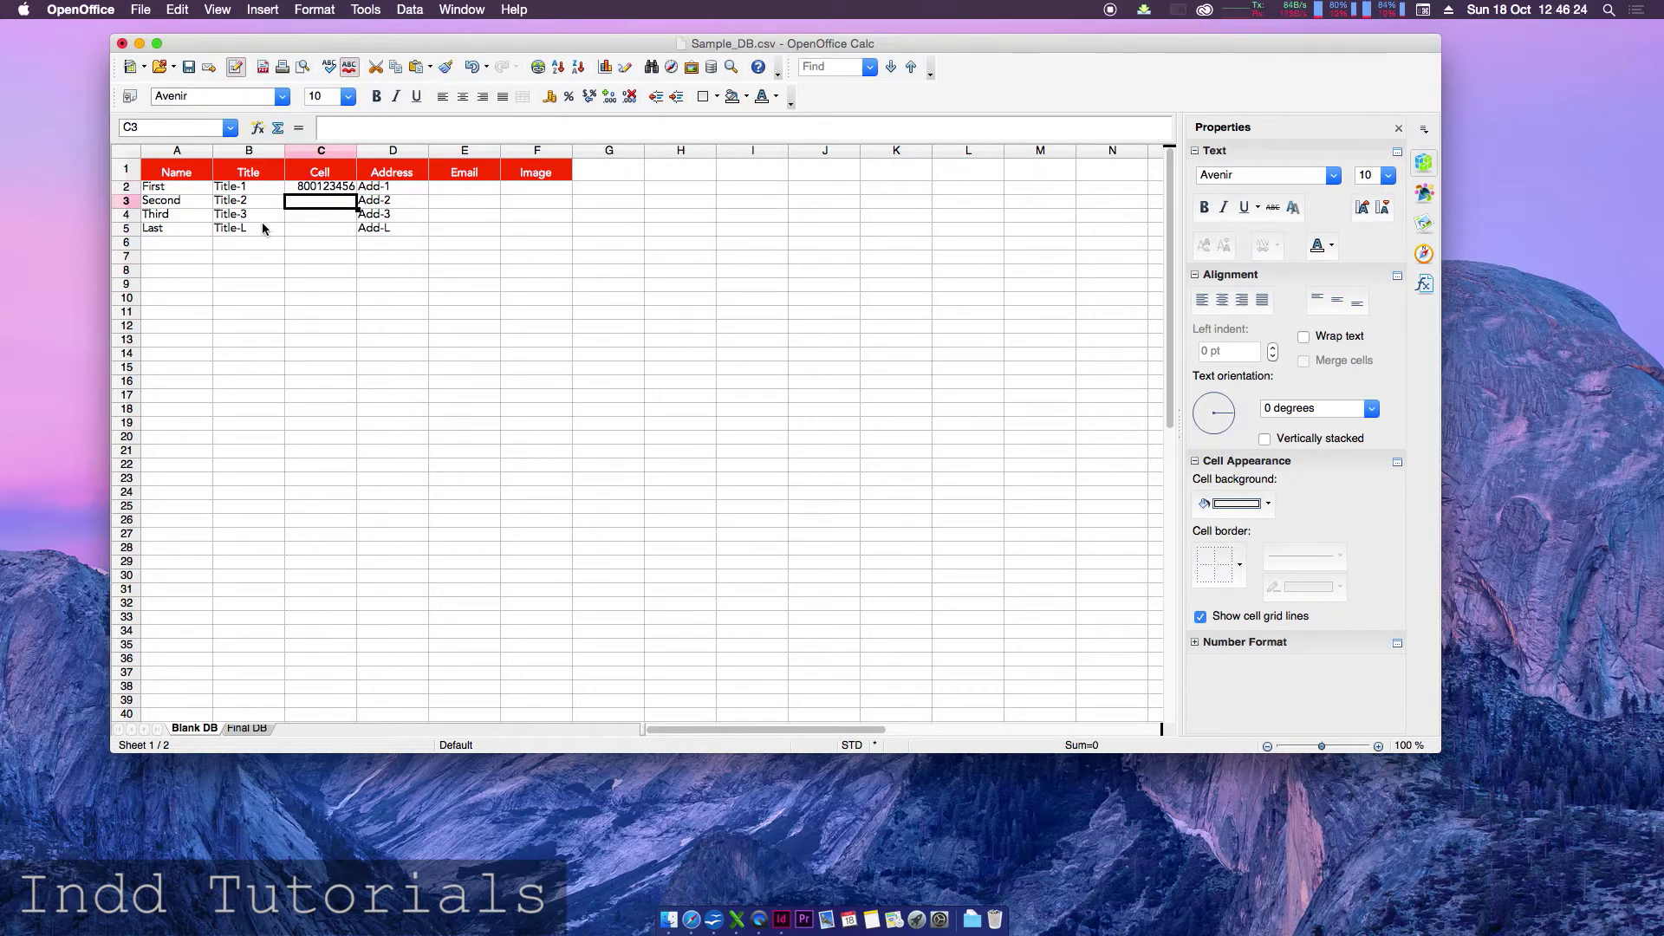
click(306, 191)
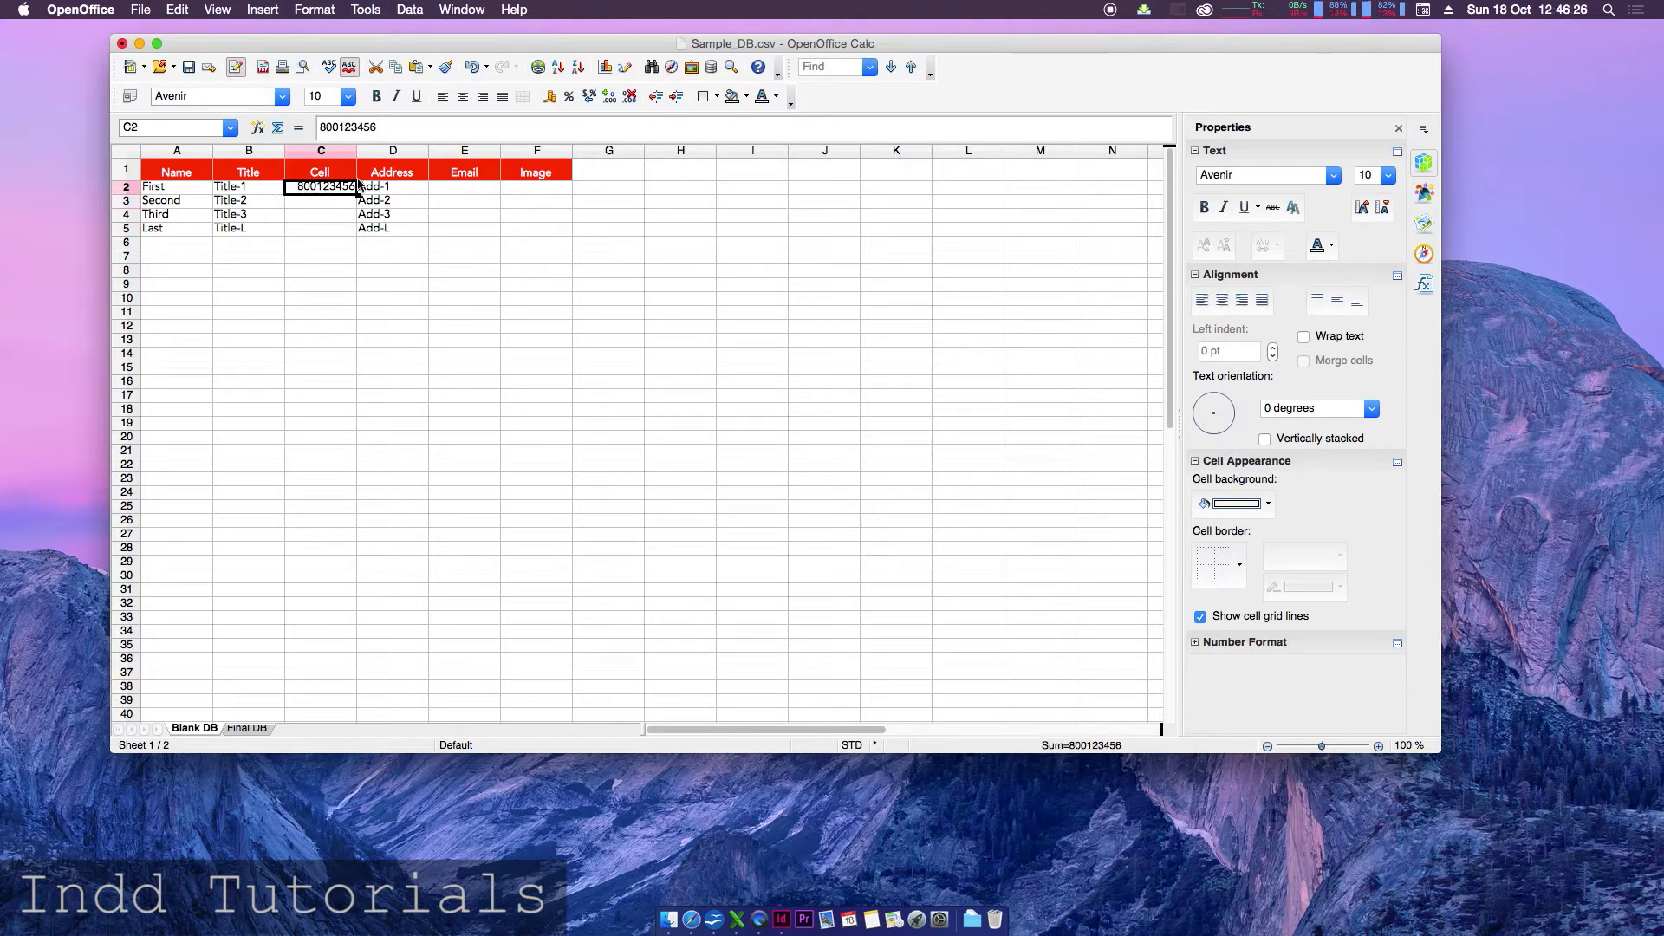
click(312, 203)
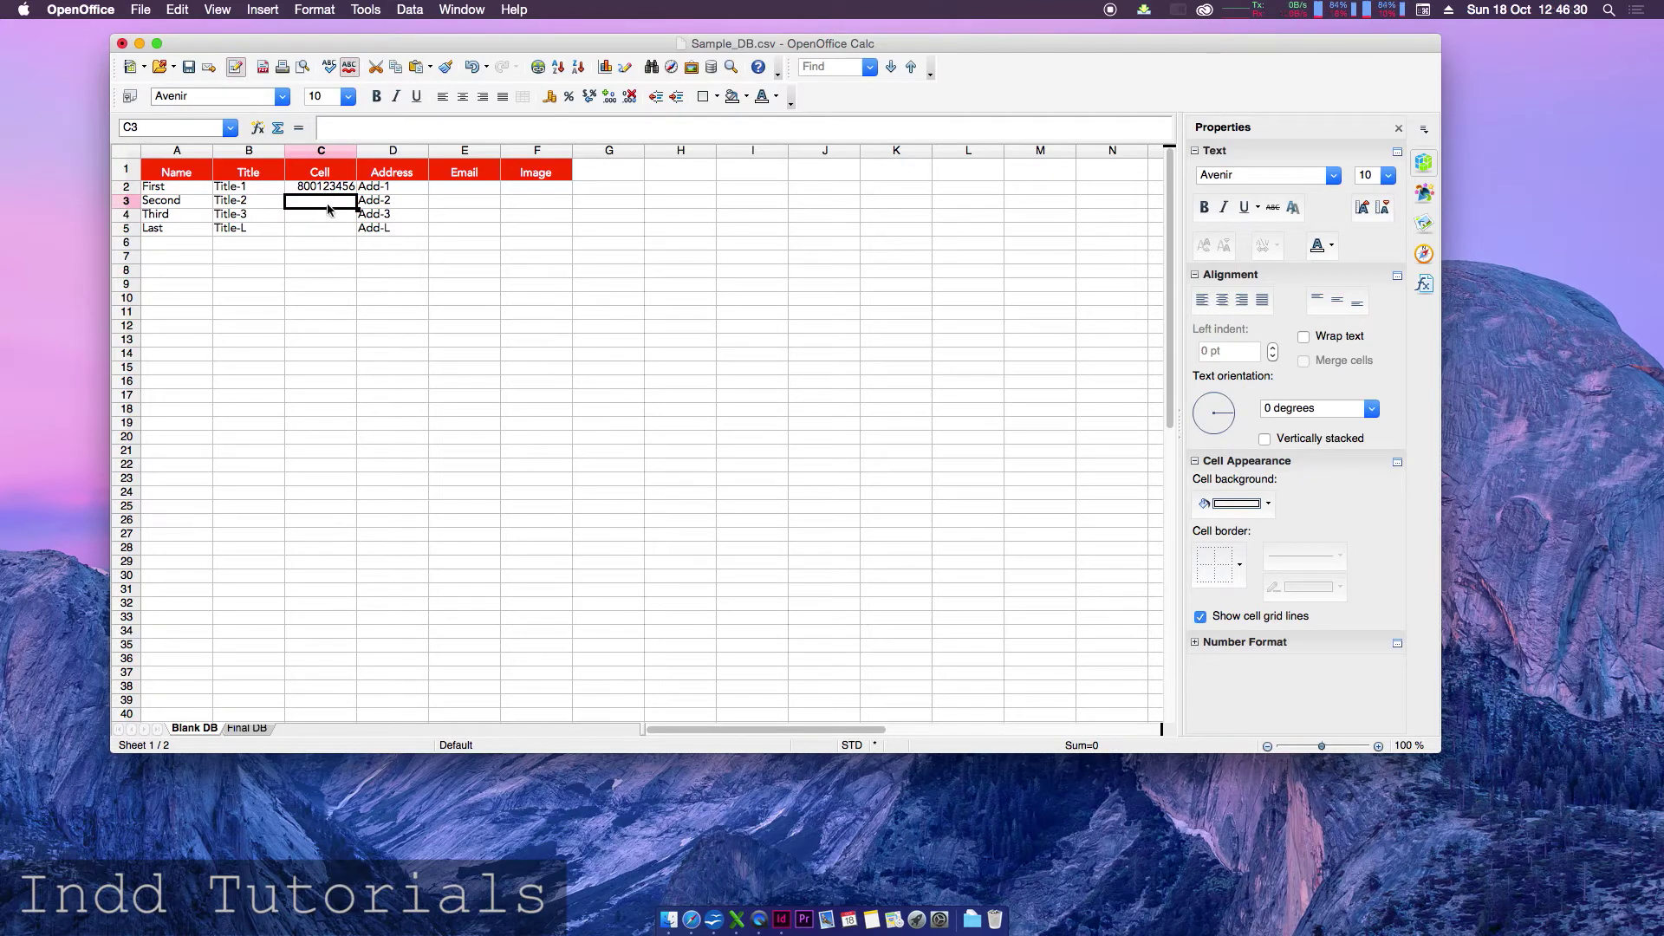
right_click(324, 208)
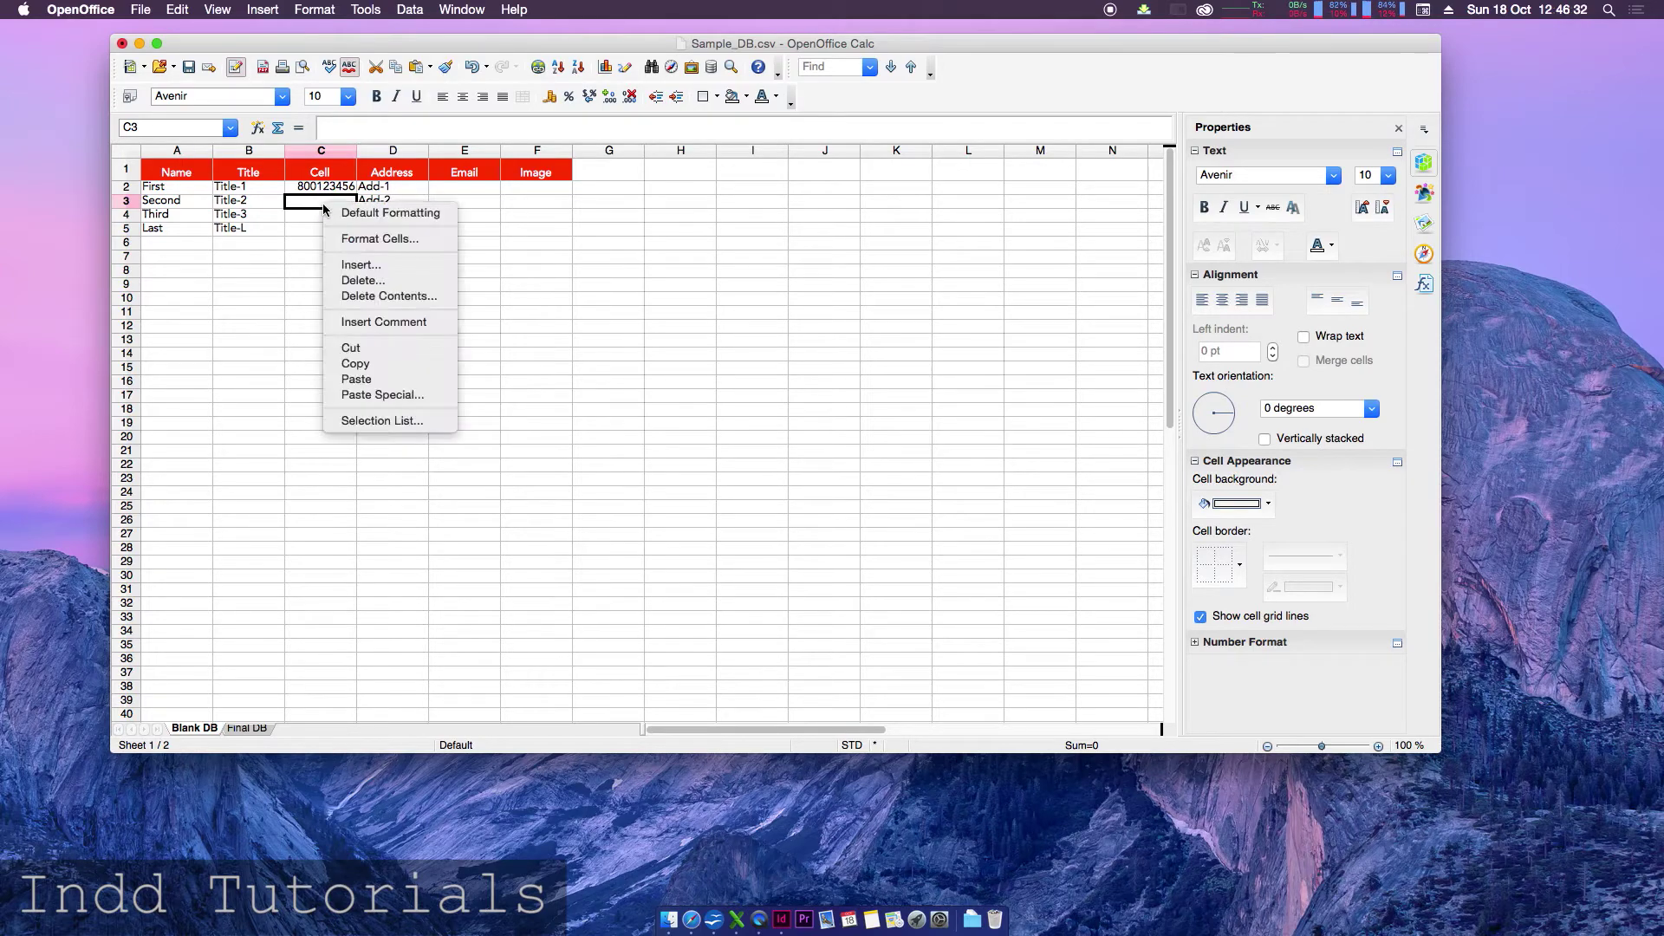
click(369, 238)
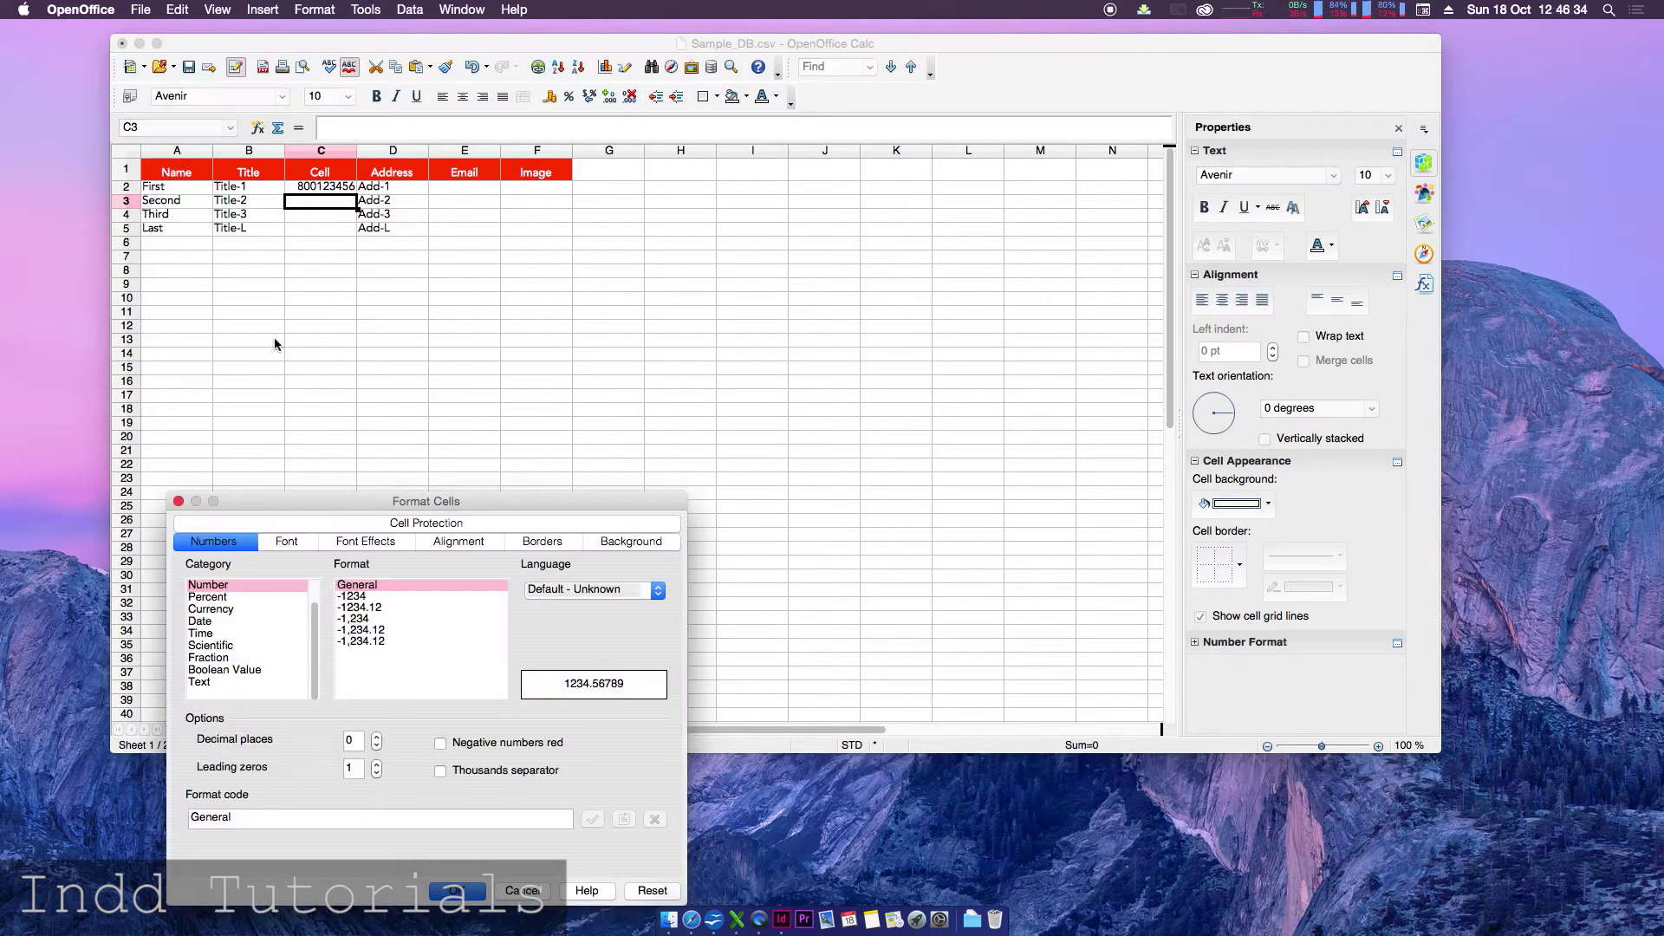
click(209, 683)
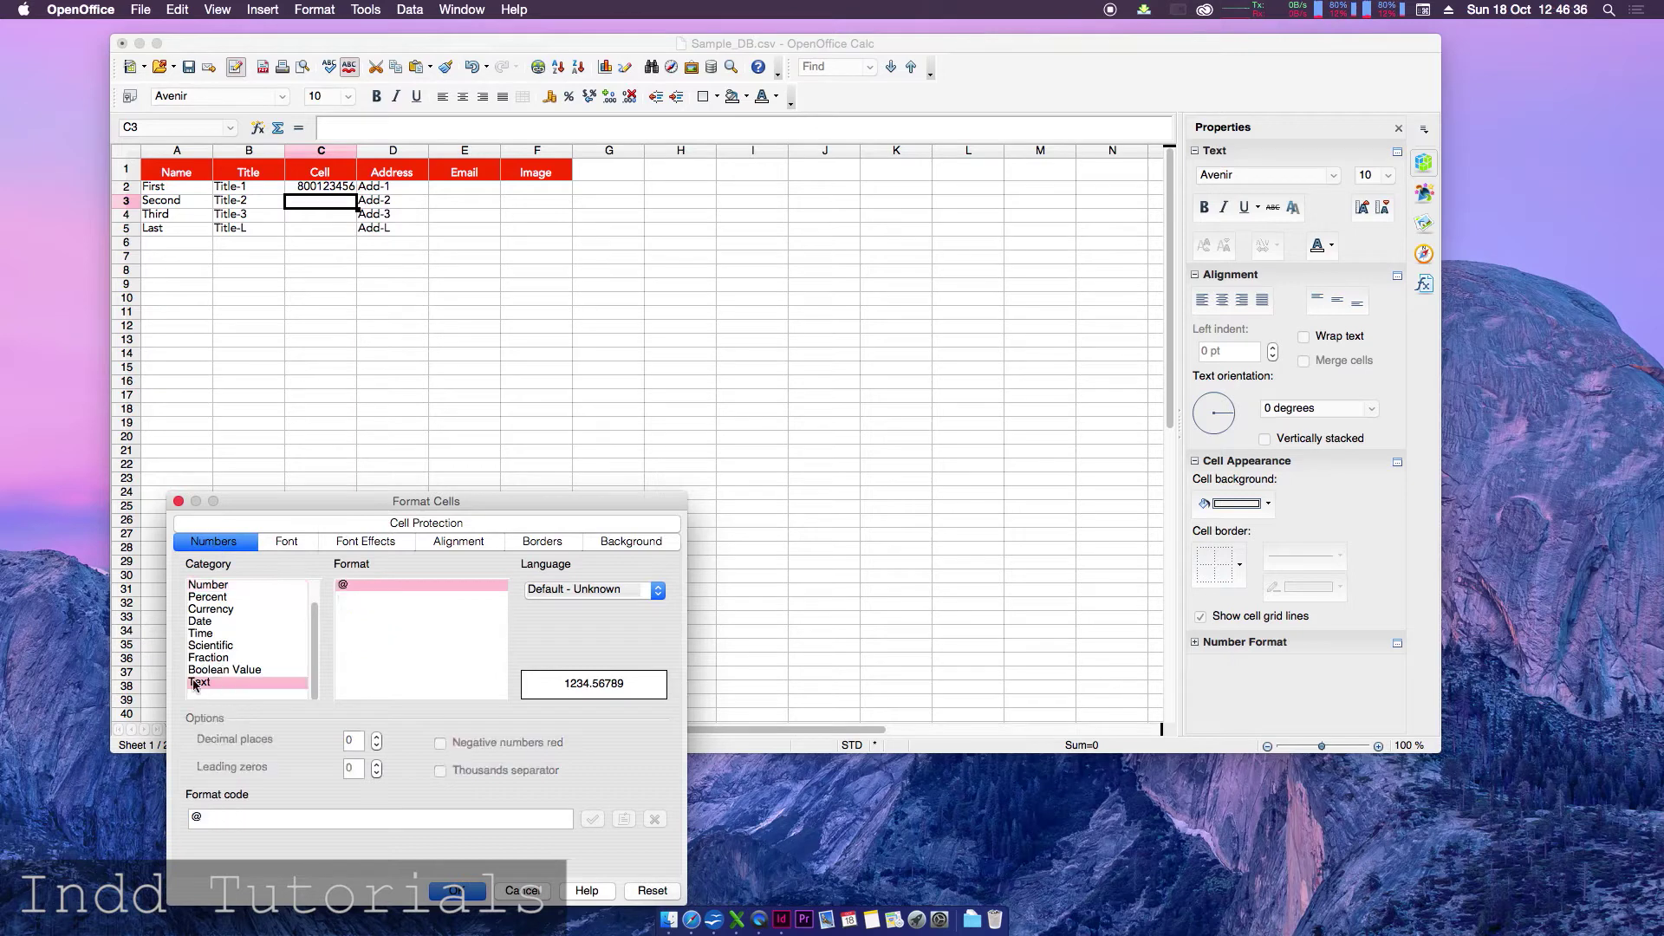
click(457, 890)
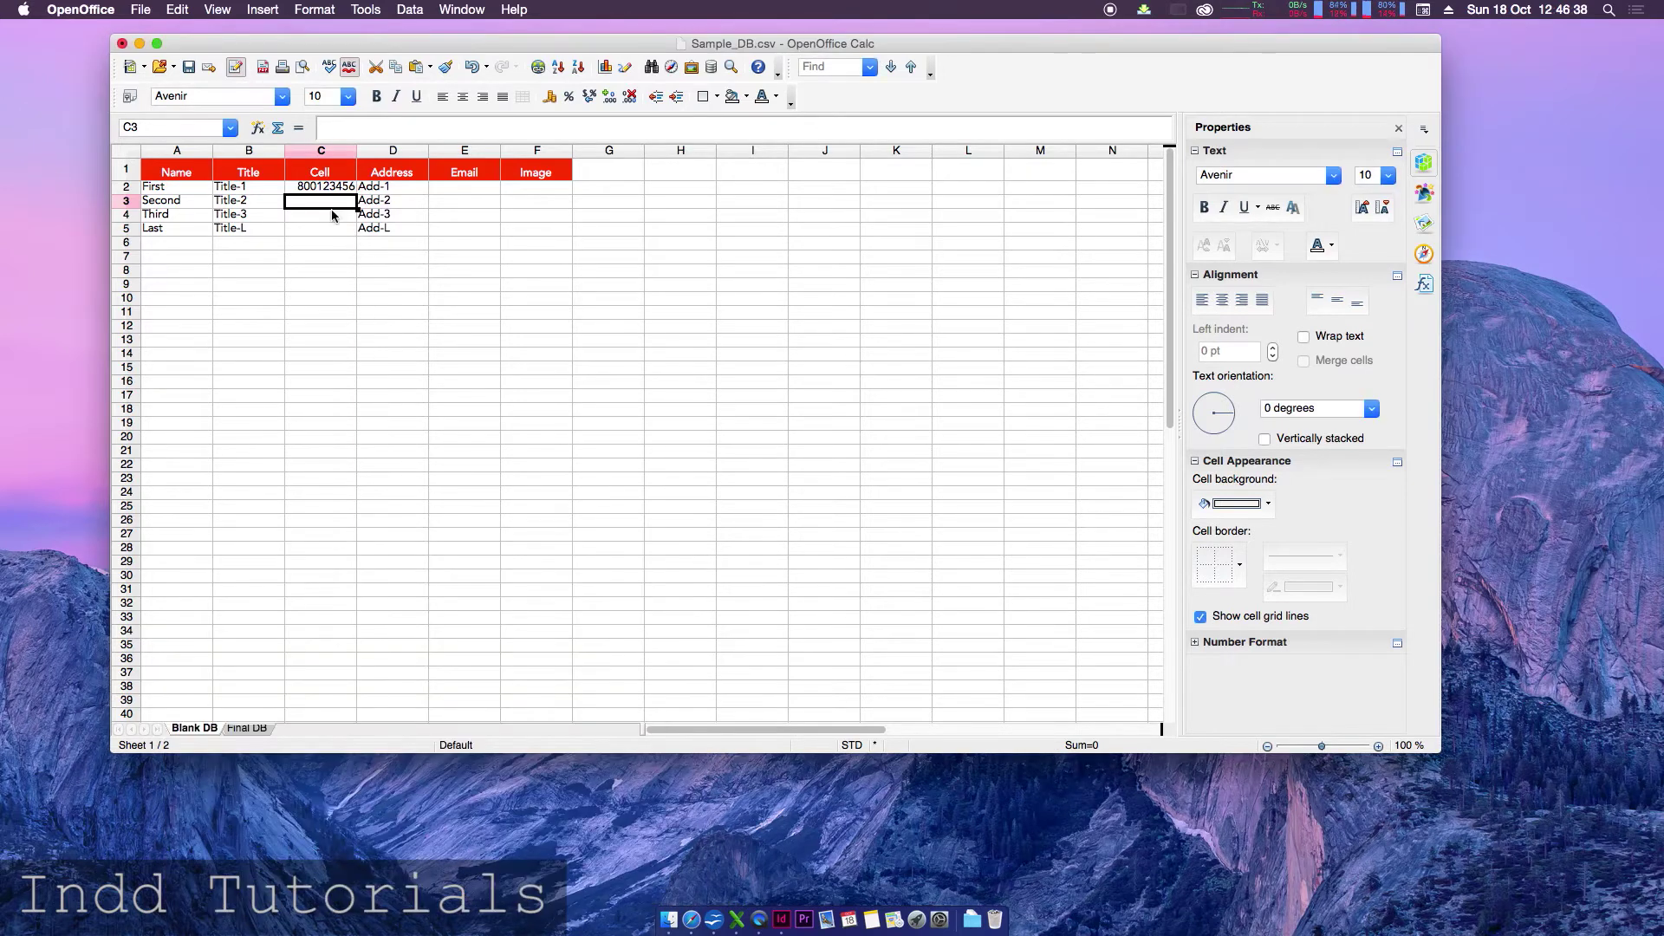
text(080012345)
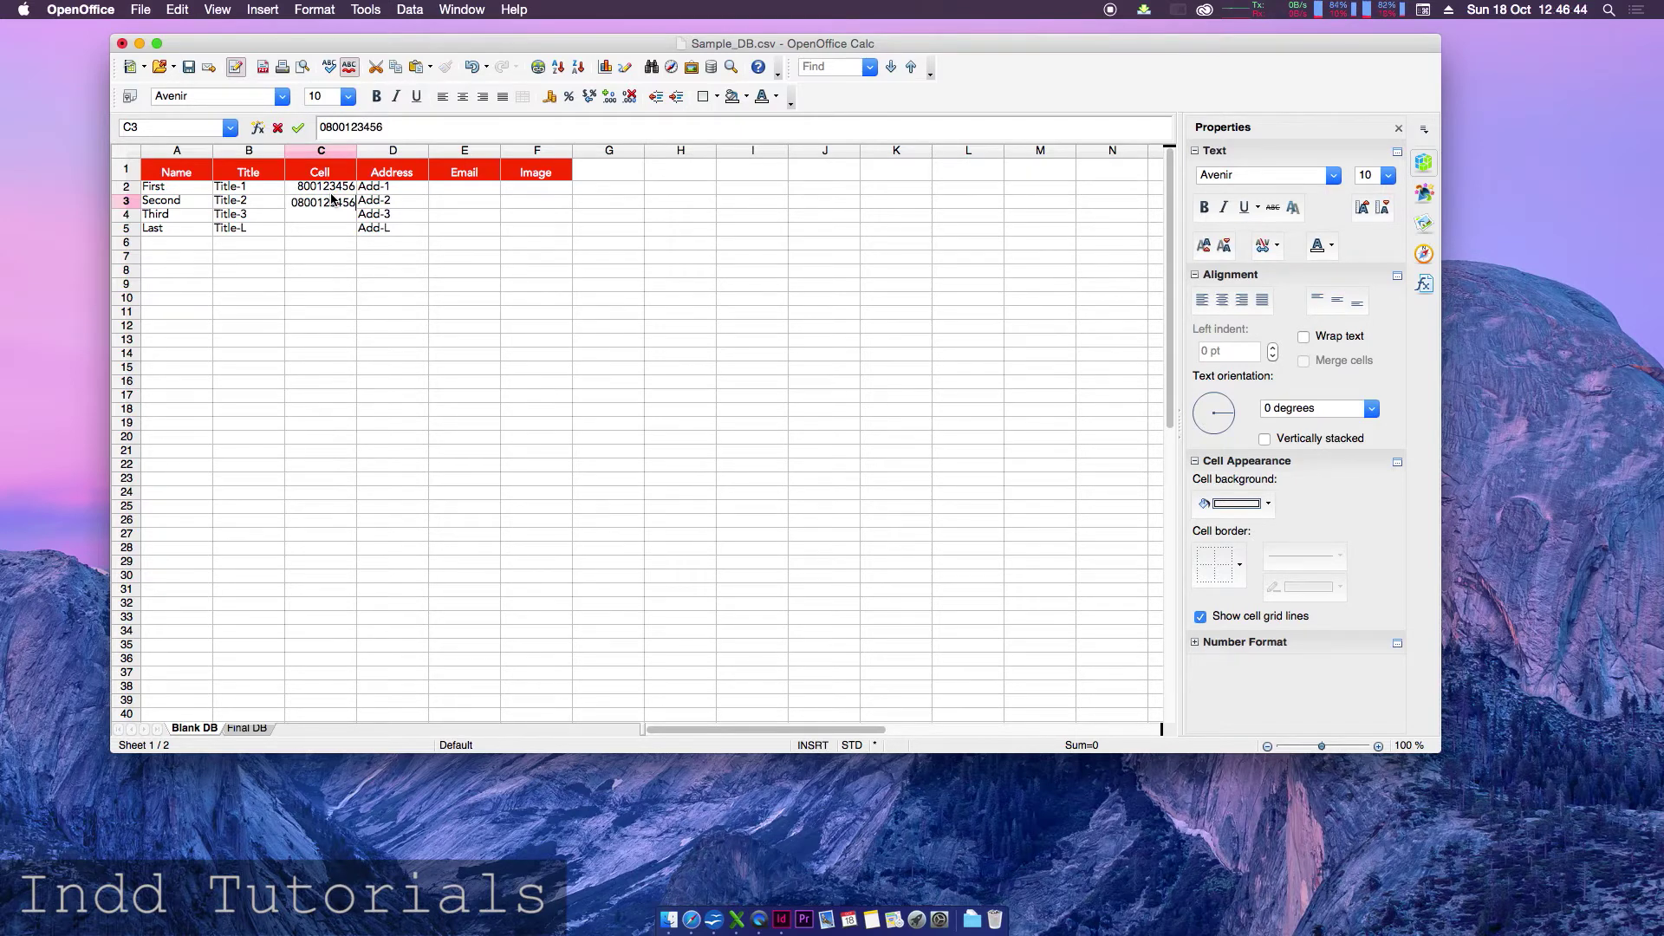
text(6)
key(Return)
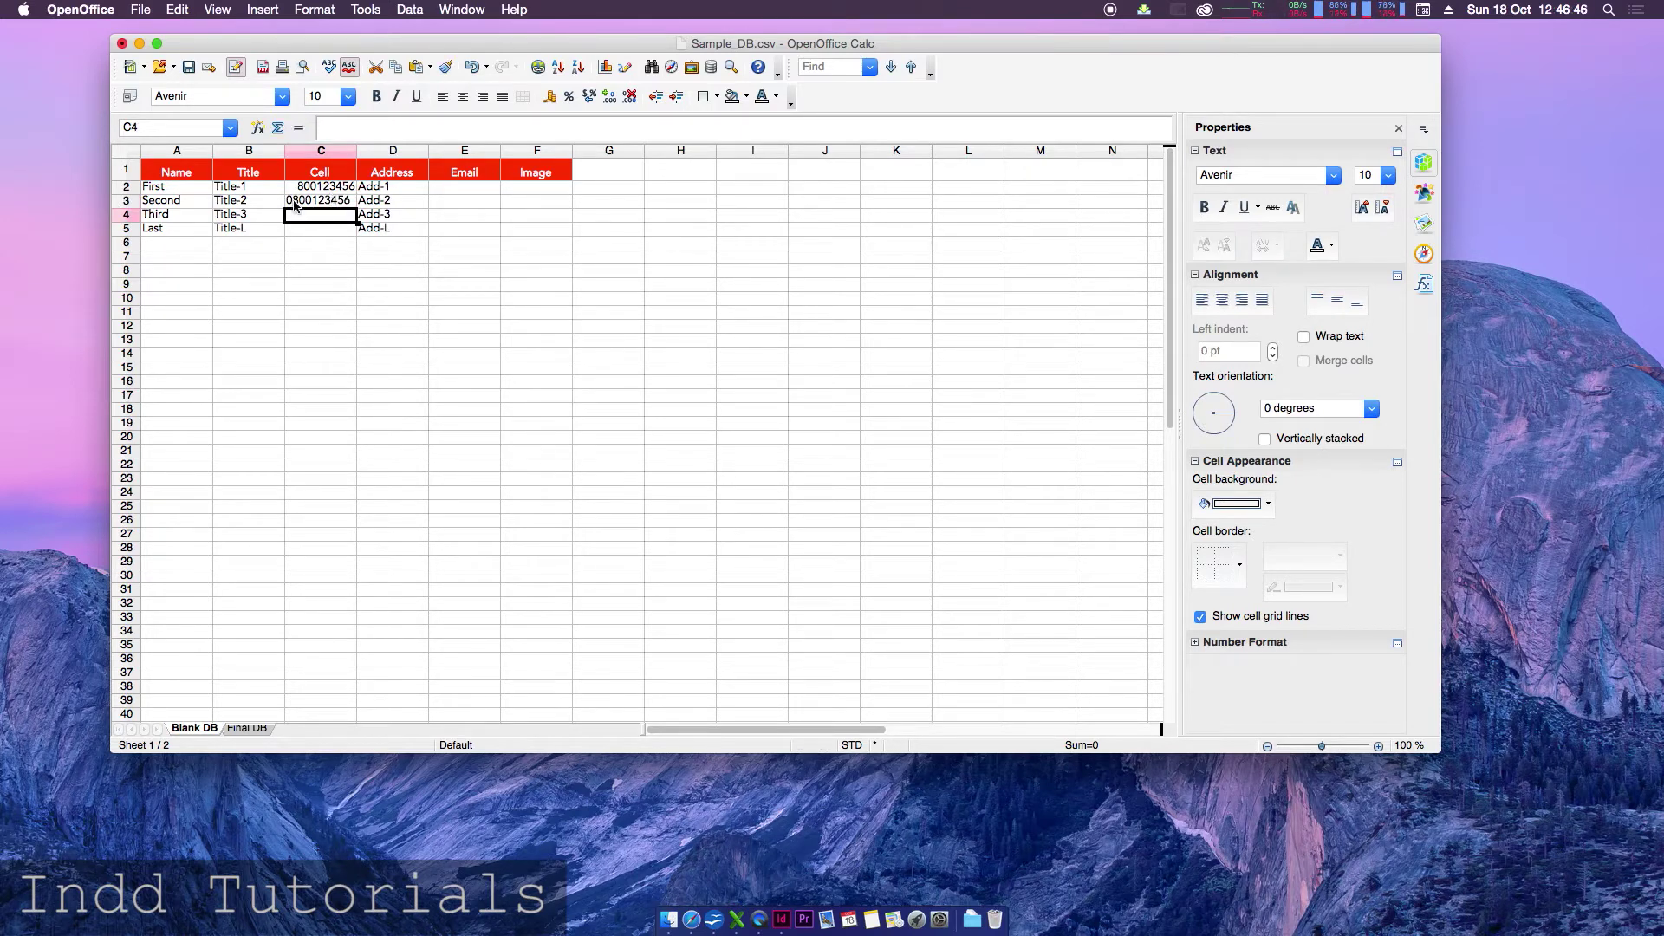
click(296, 204)
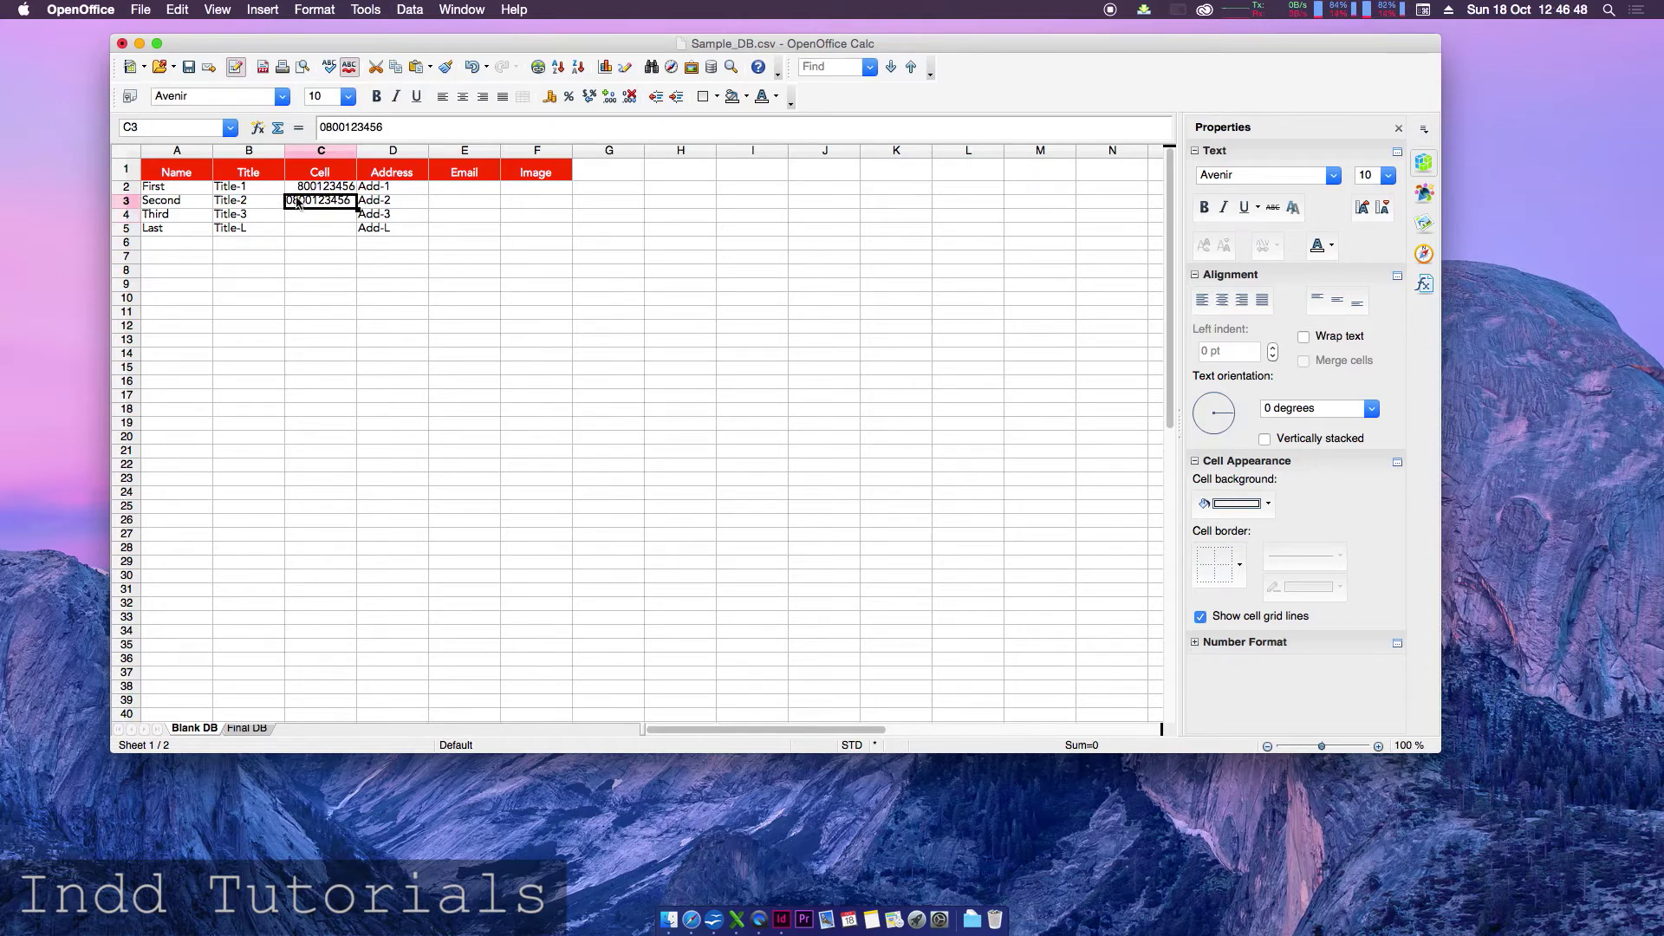
- Enter '080012345 in C4 with an apostrophe prefix and compare it with C3
click(298, 215)
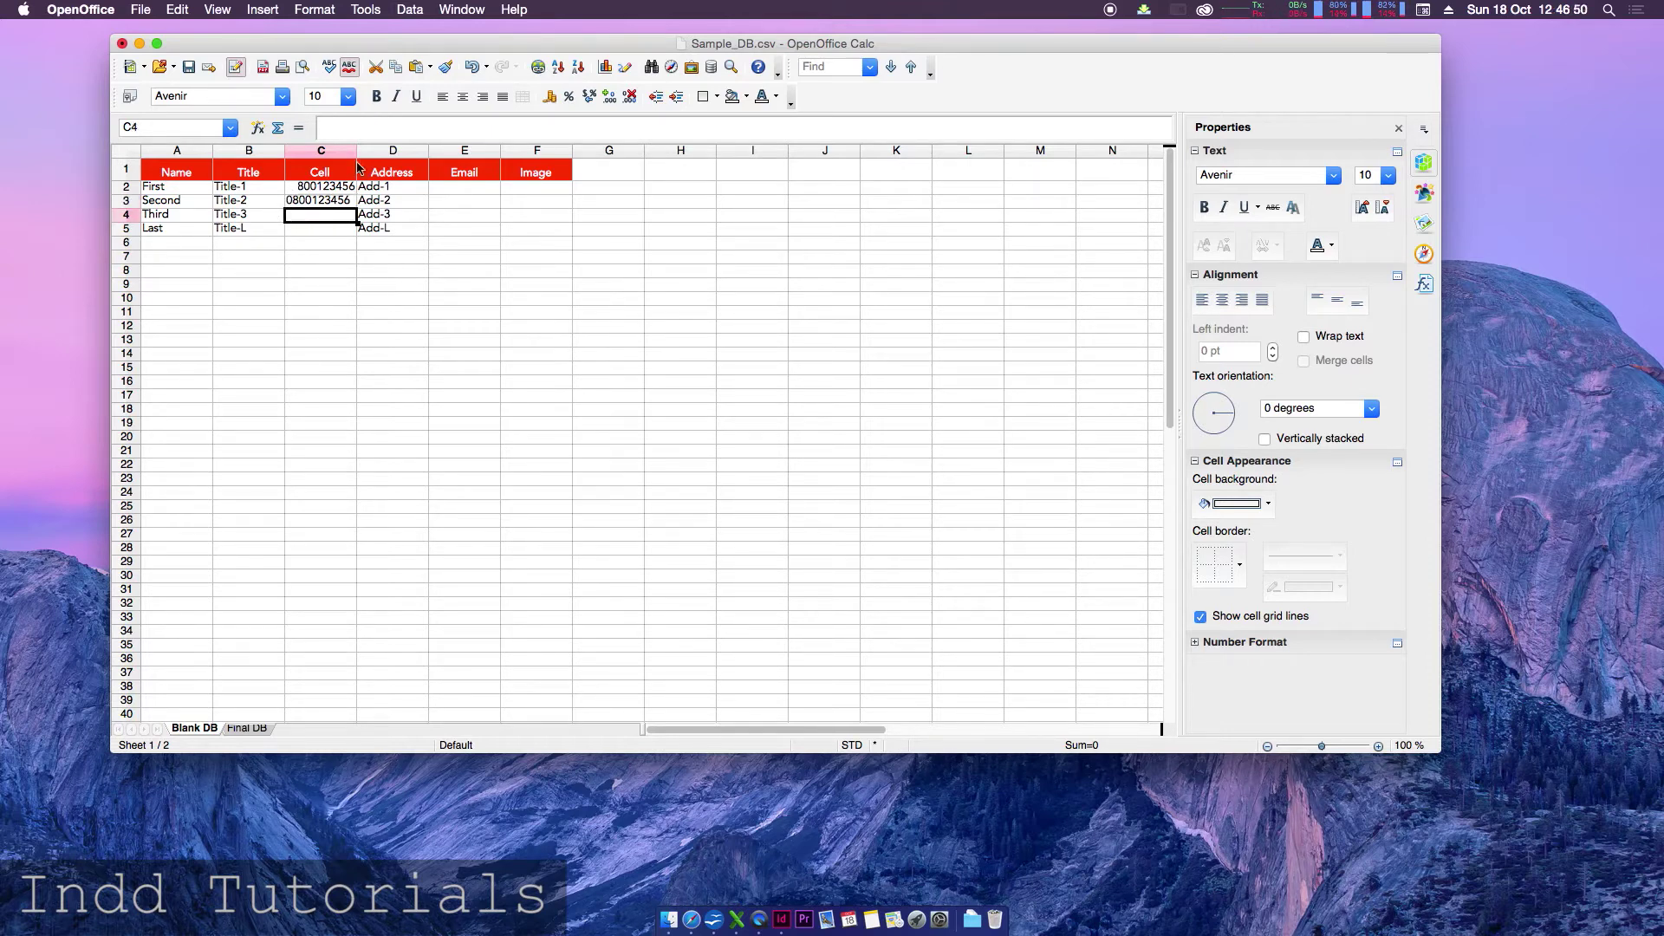
click(333, 127)
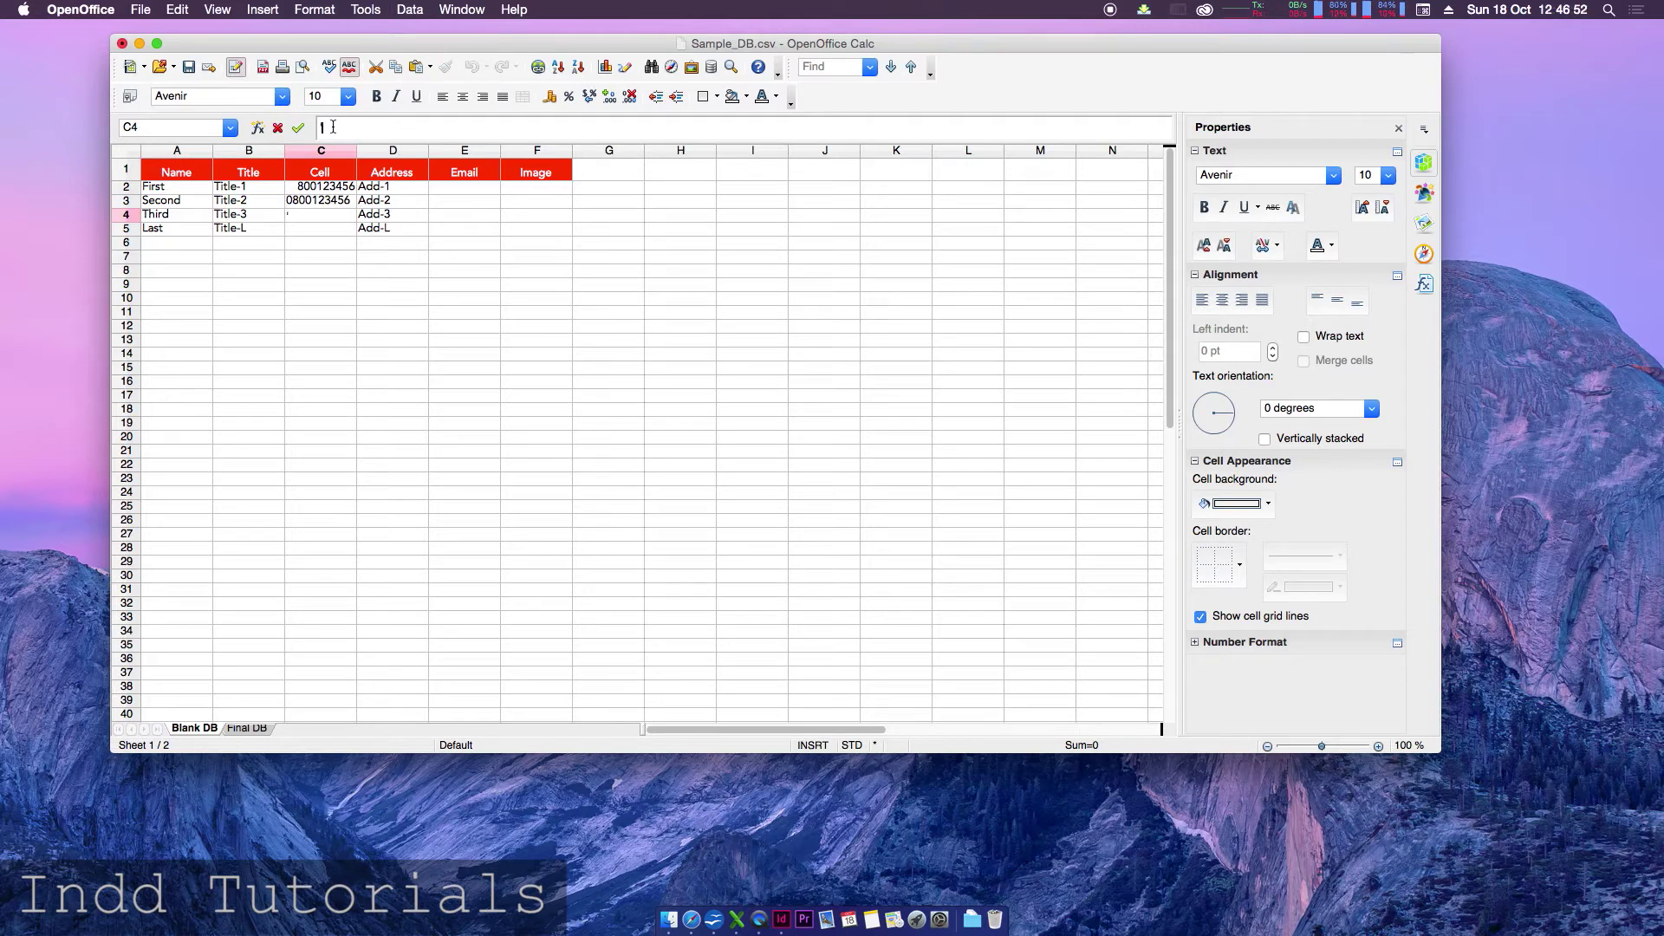
text('0800123456)
key(Return)
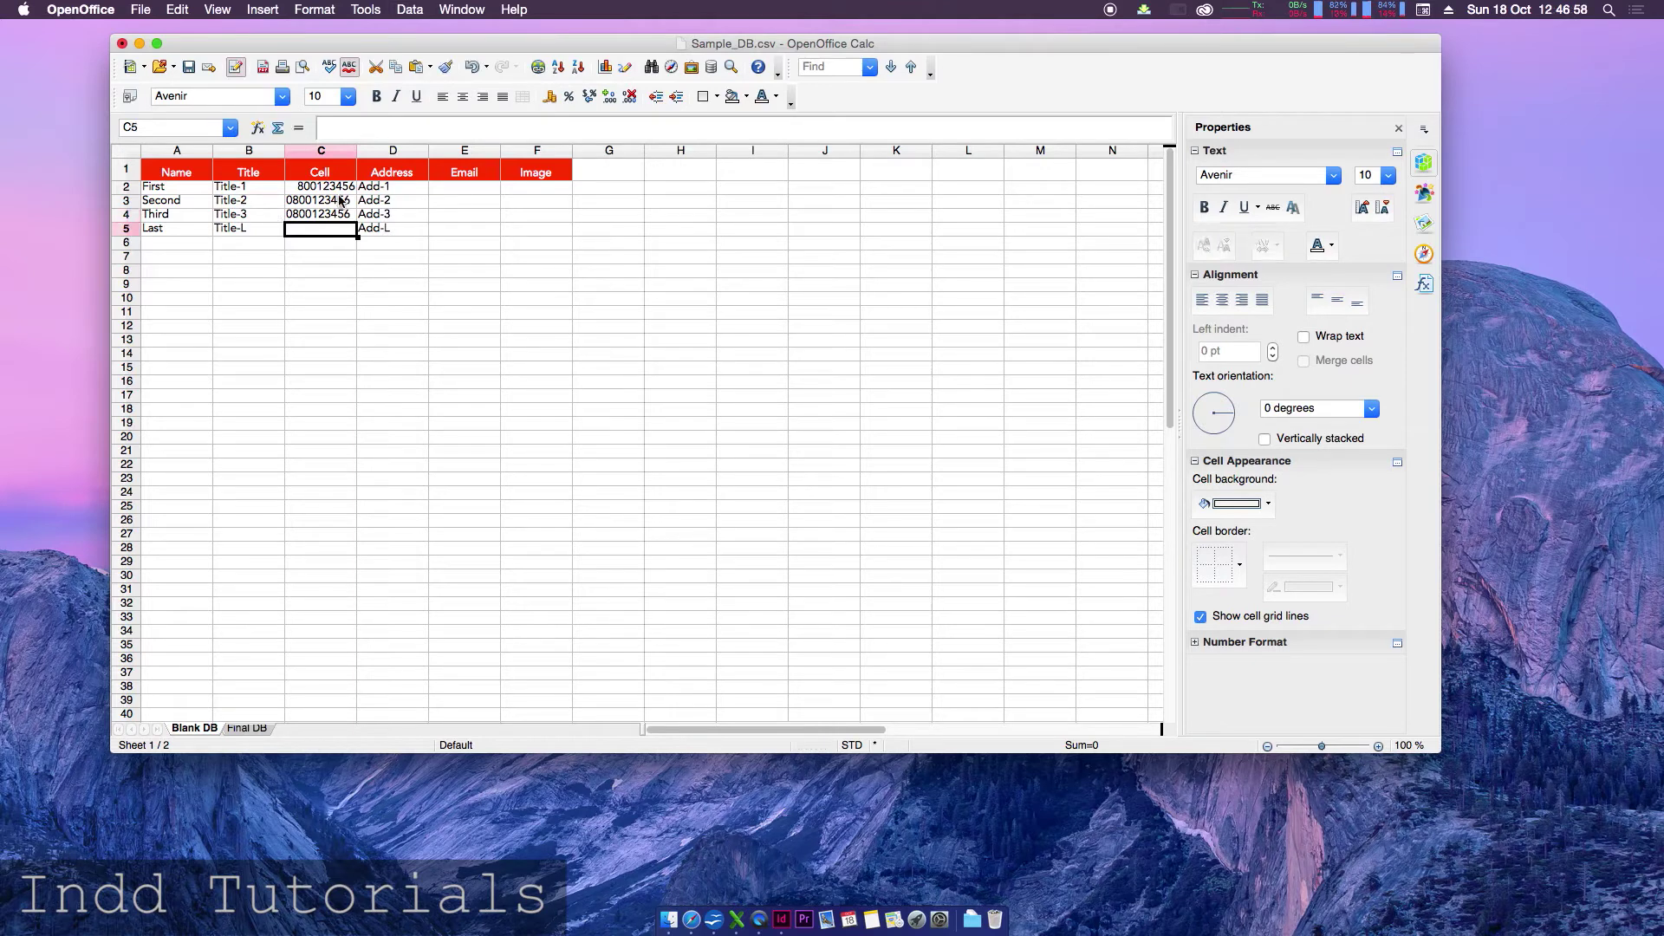
click(338, 201)
click(344, 219)
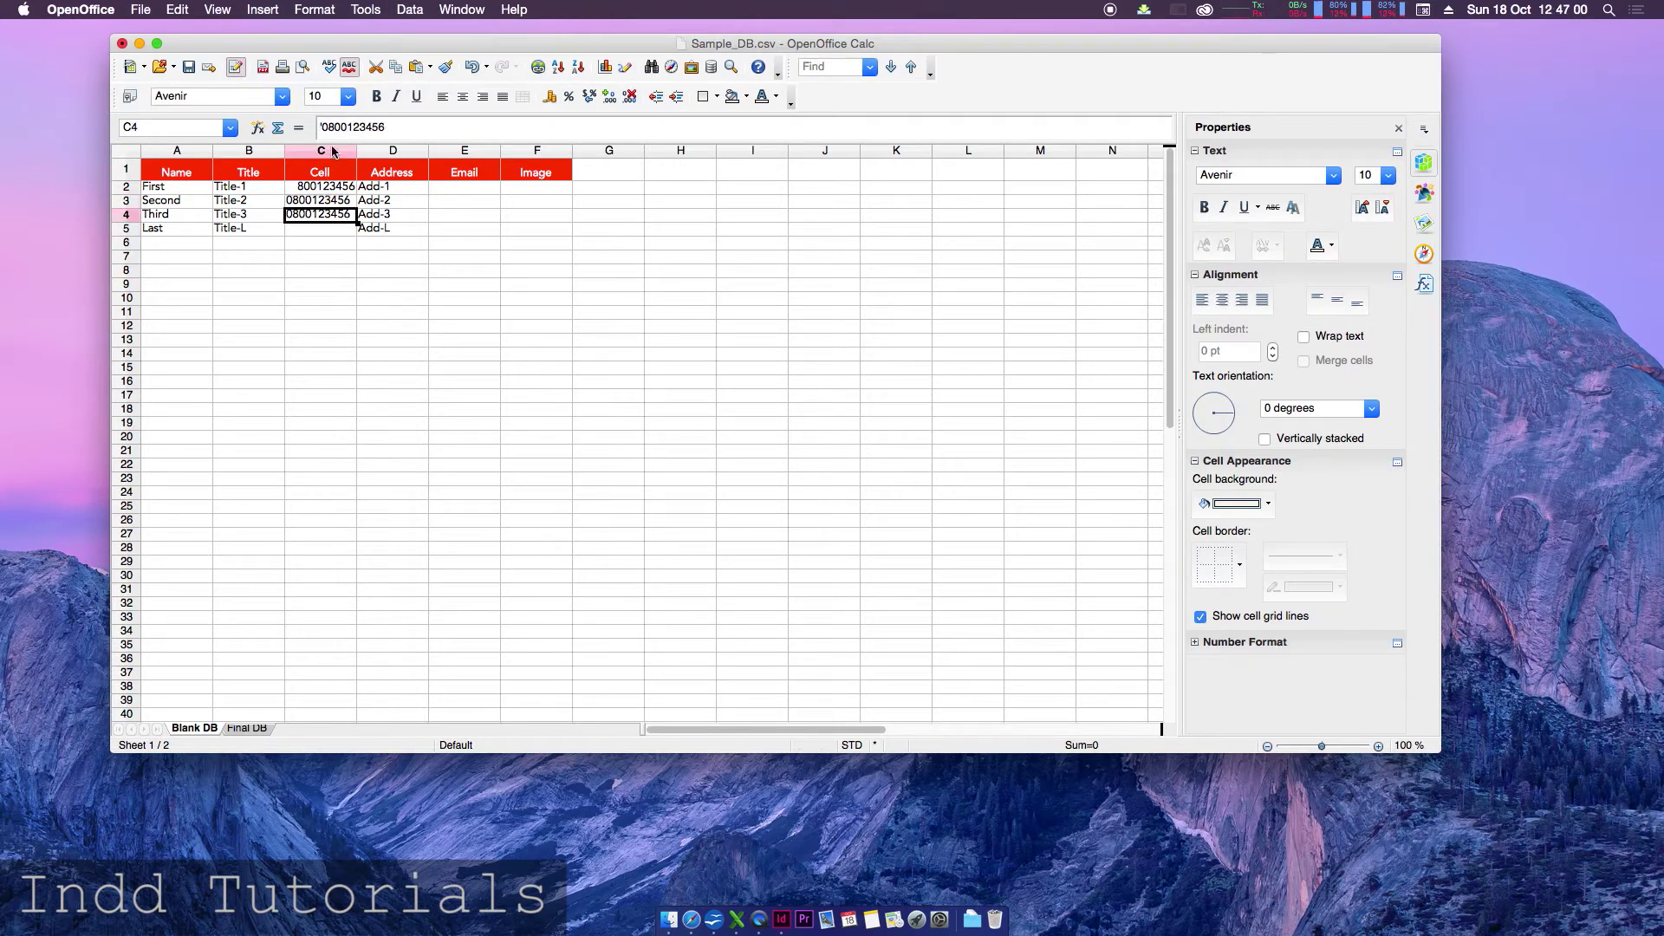
click(322, 193)
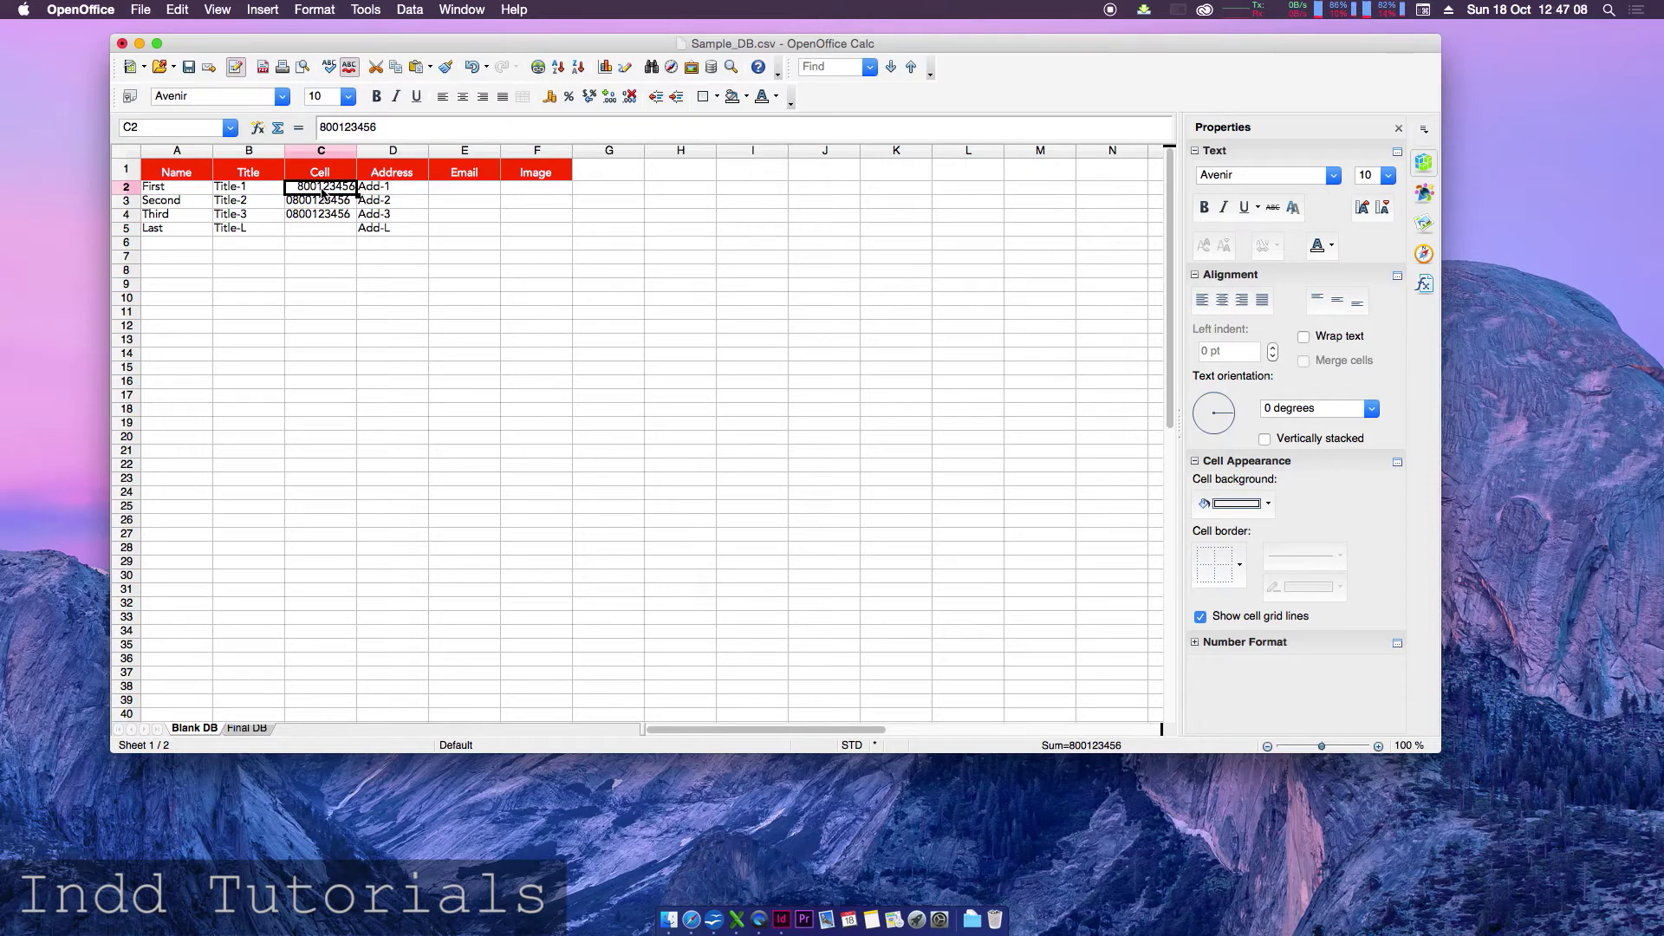
text('08)
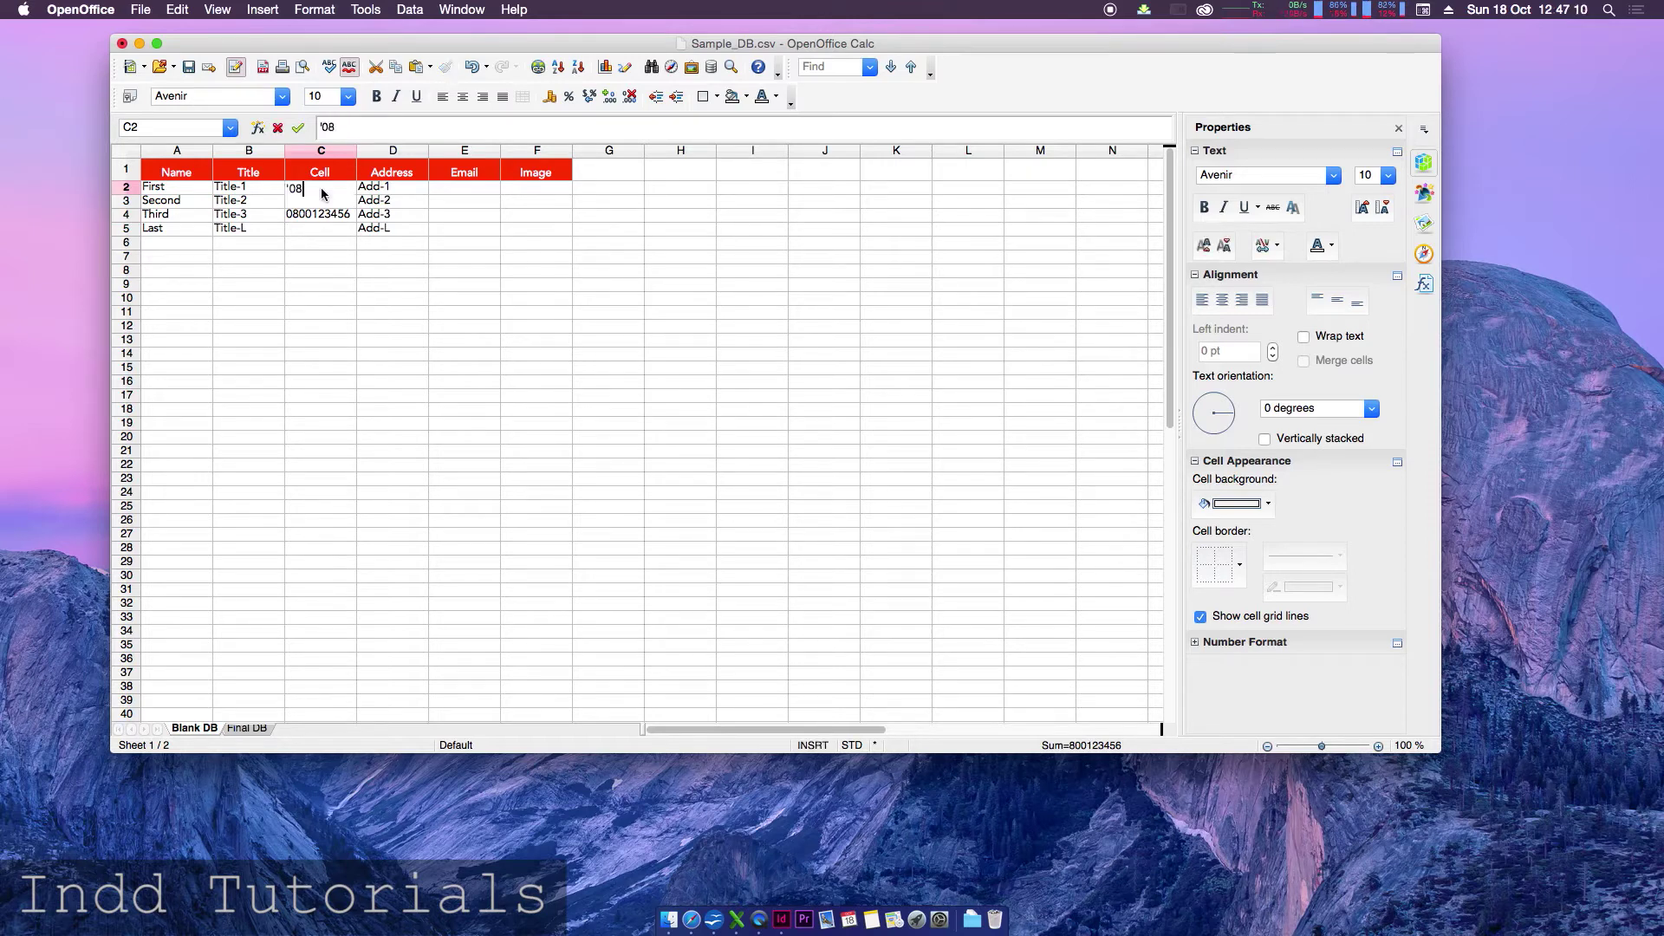
text(00987654)
key(Return)
drag(356, 208, 359, 232)
click(342, 259)
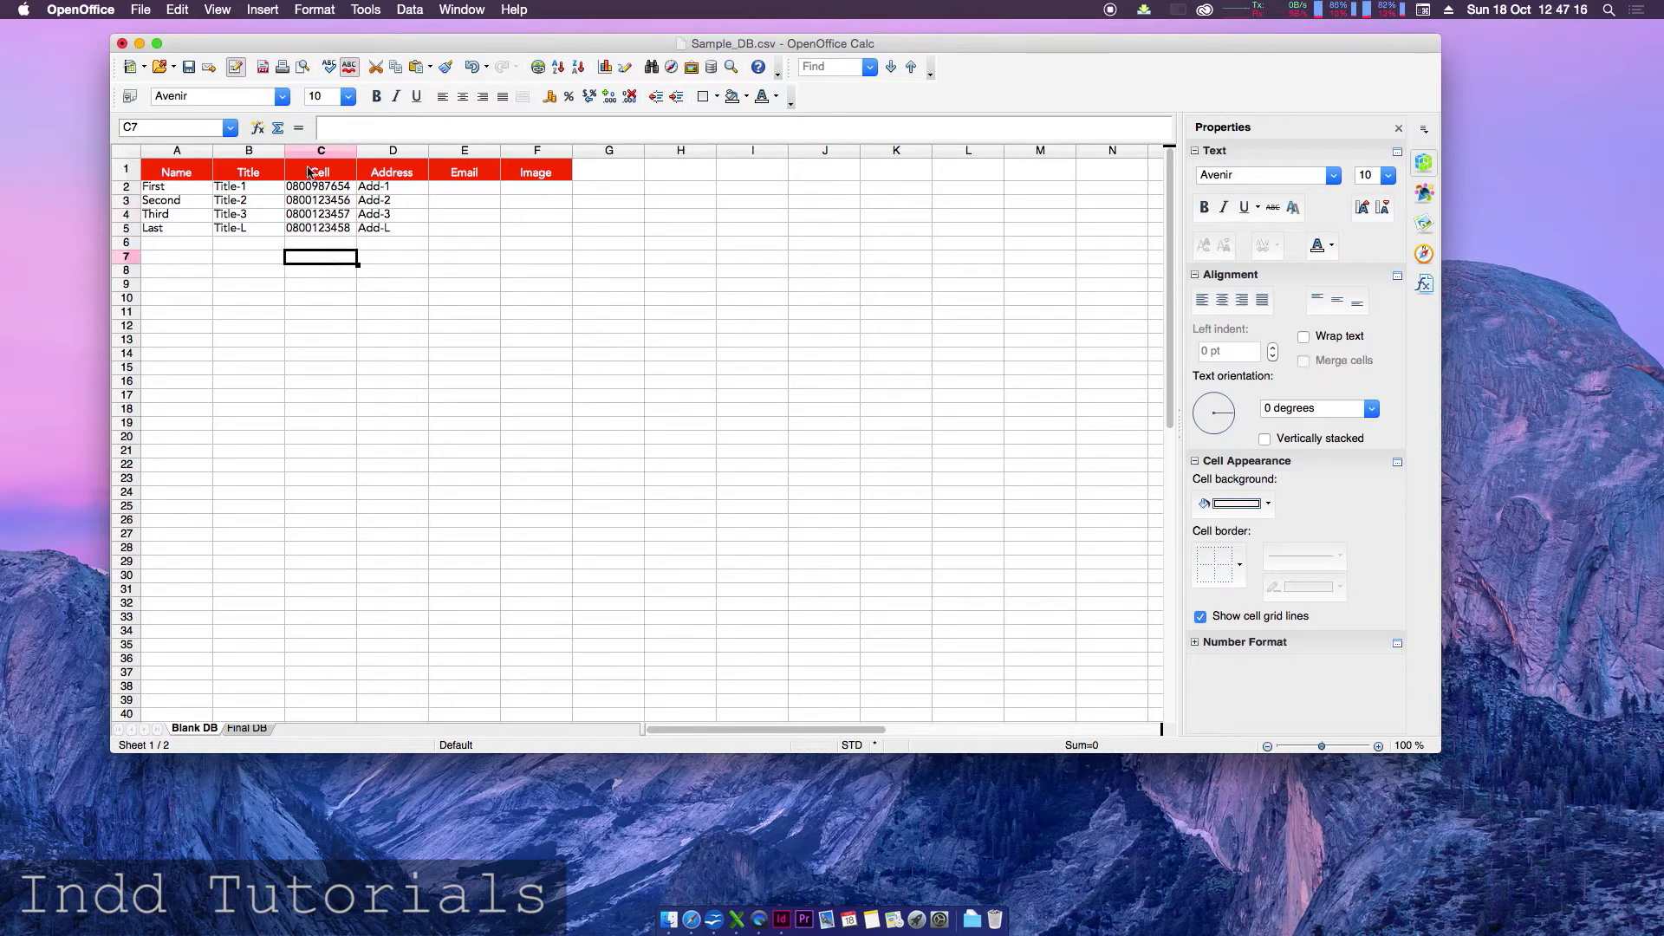
click(445, 186)
text(first)
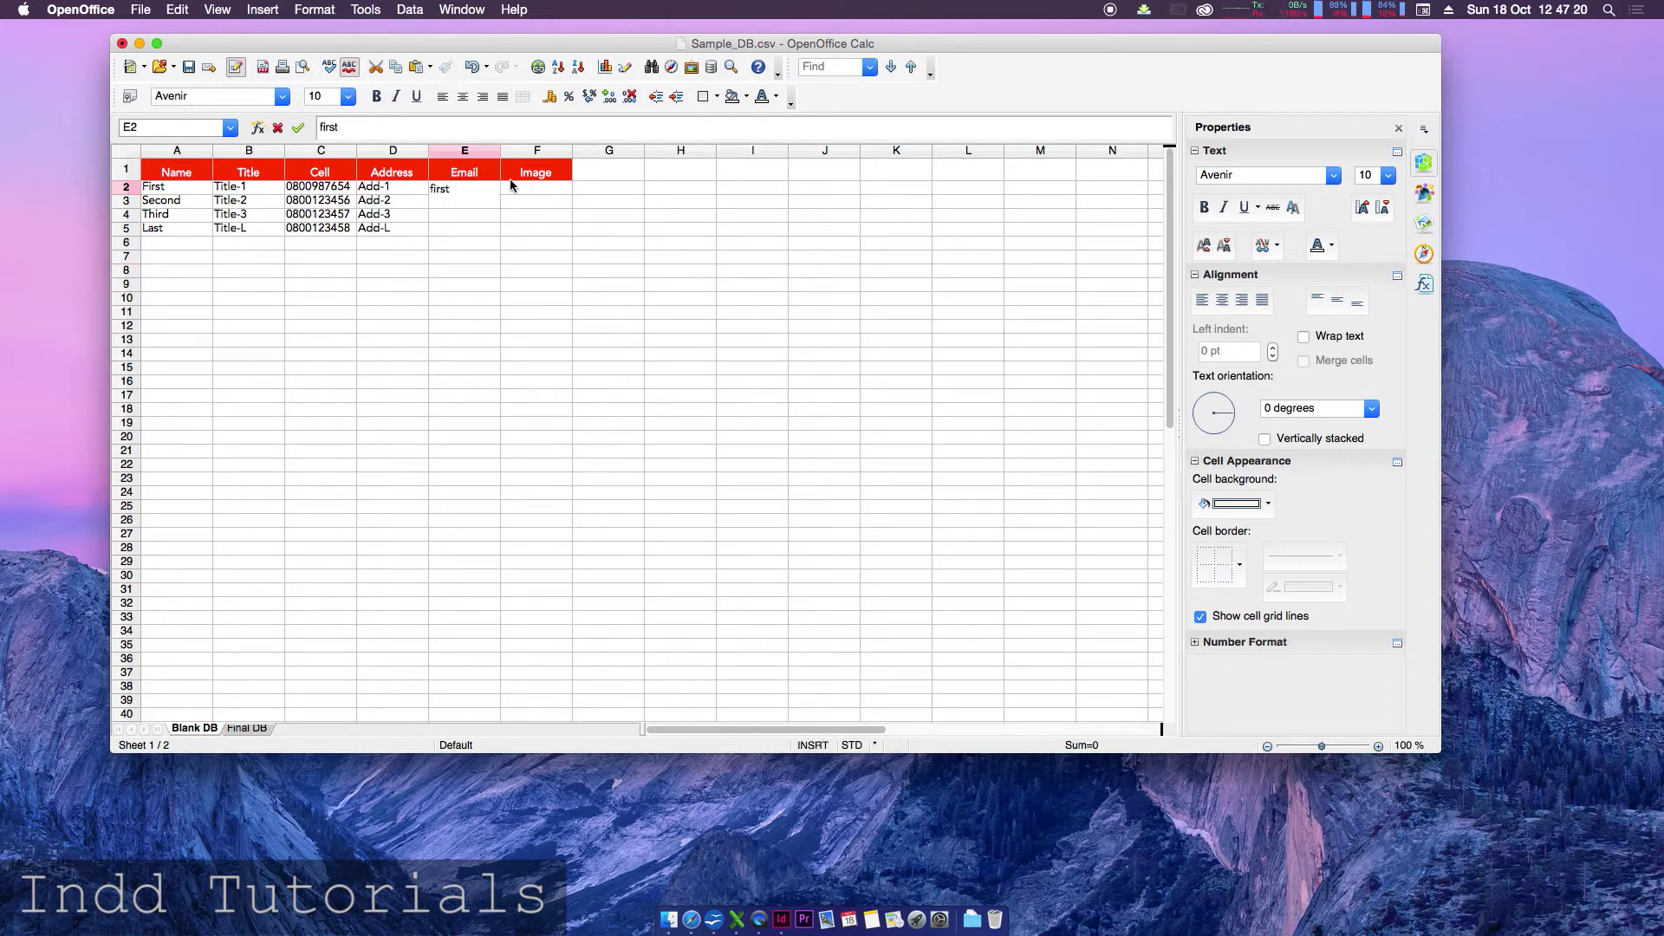
text(@one)
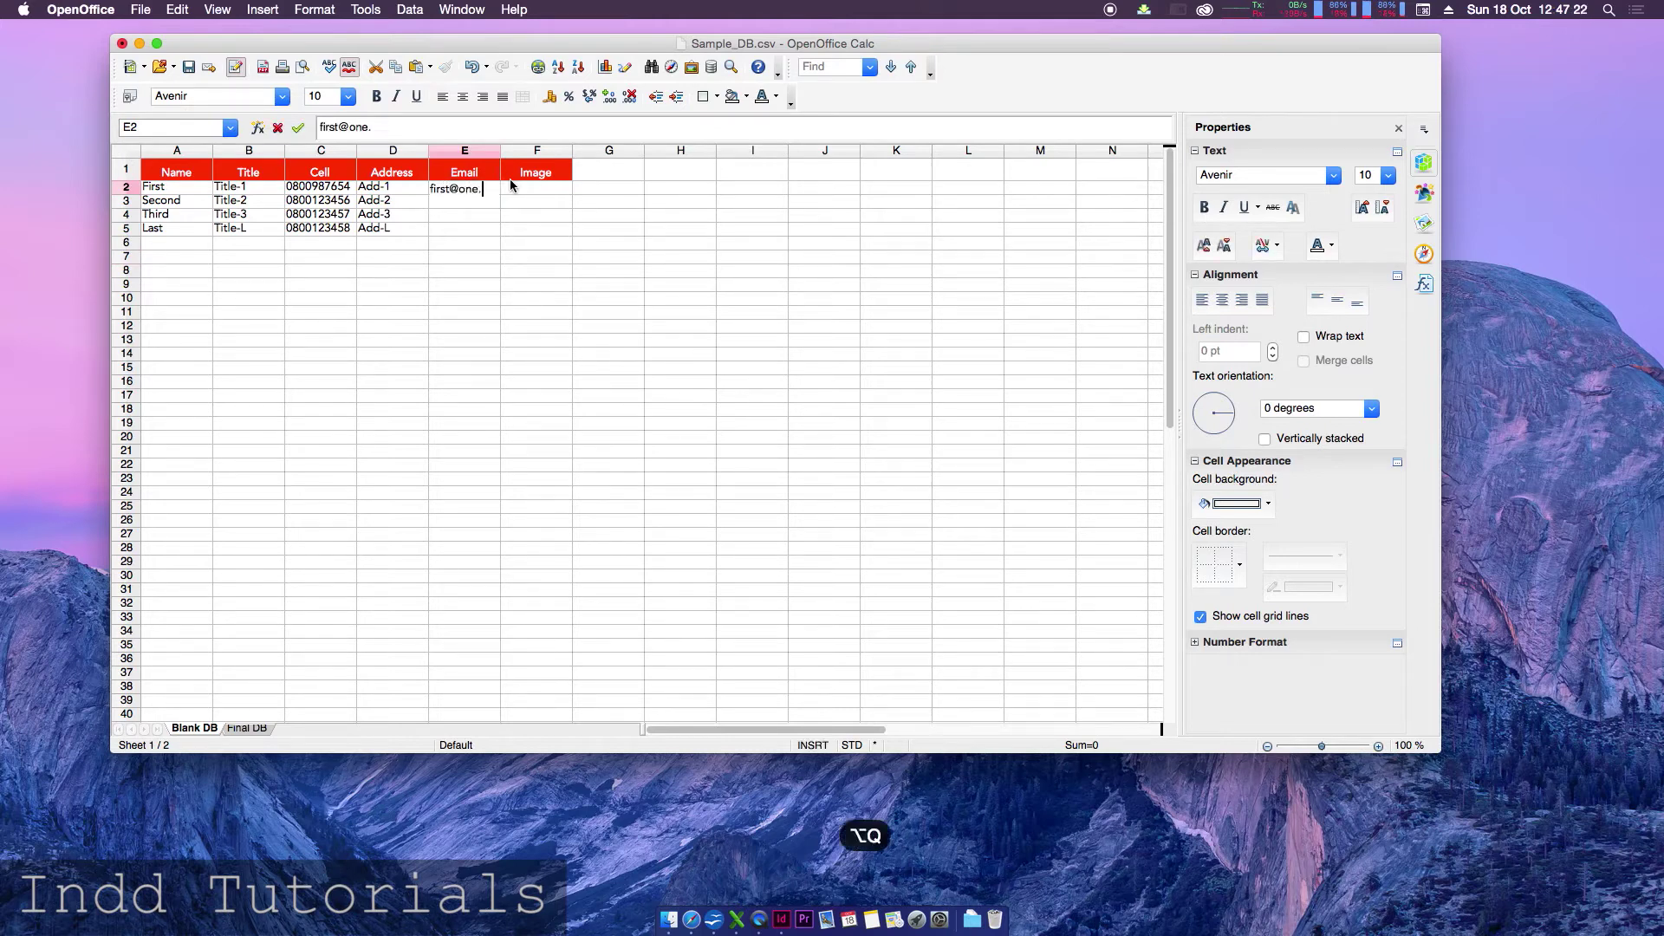
text(.com)
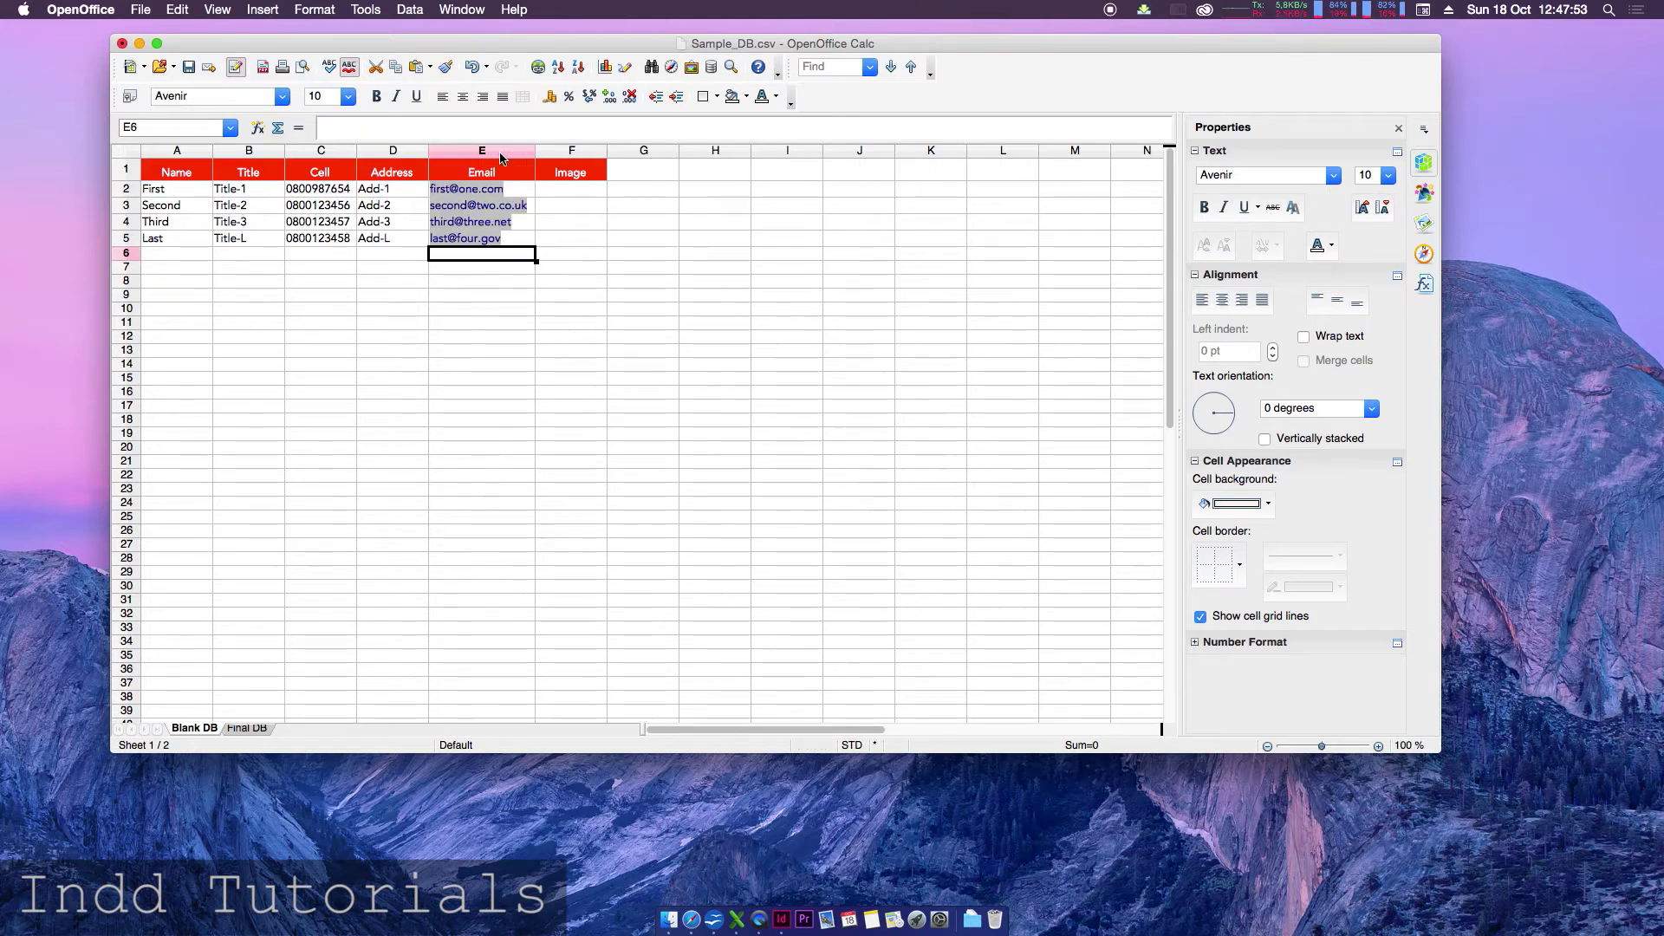
drag(176, 189, 518, 239)
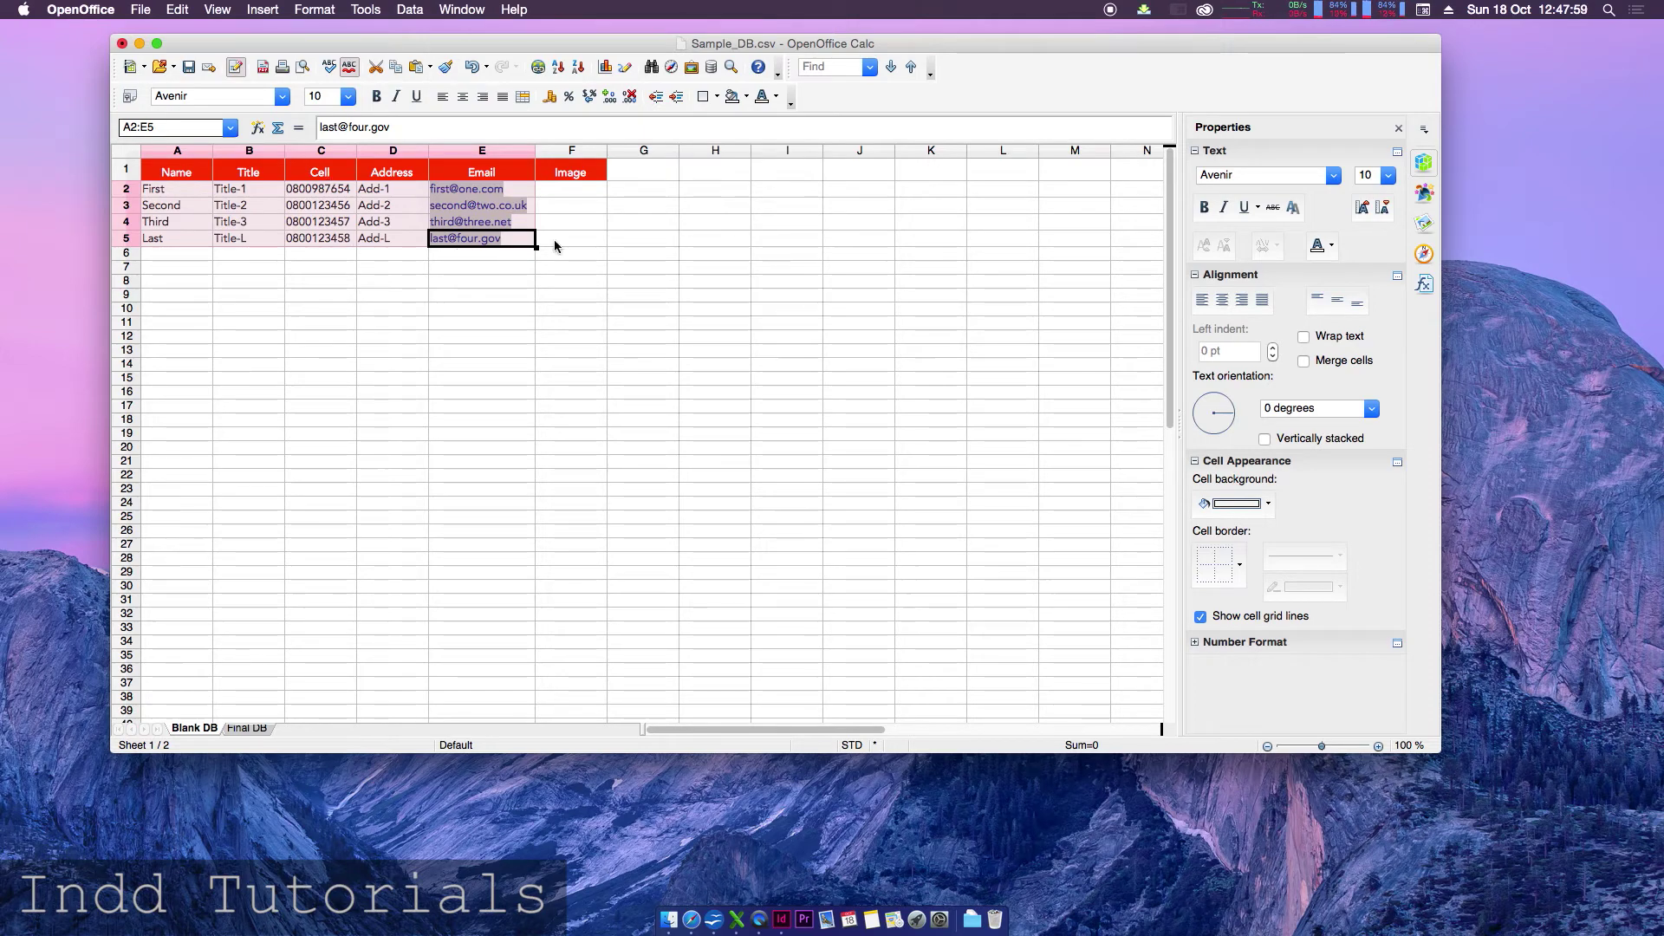
click(572, 190)
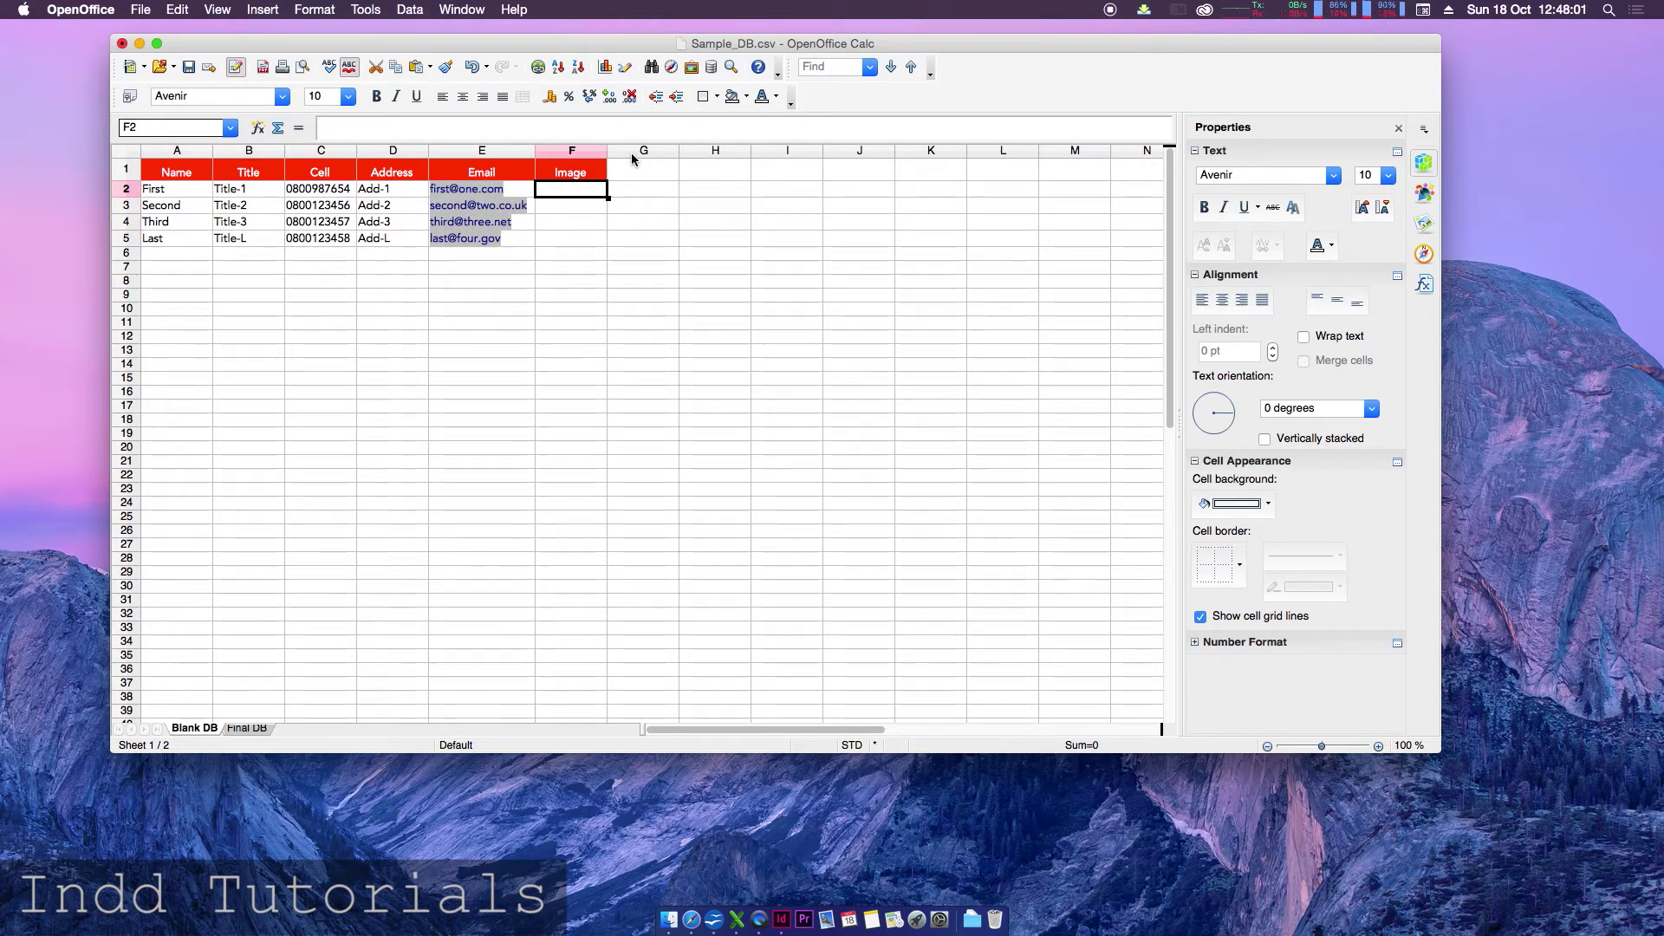
text(image1)
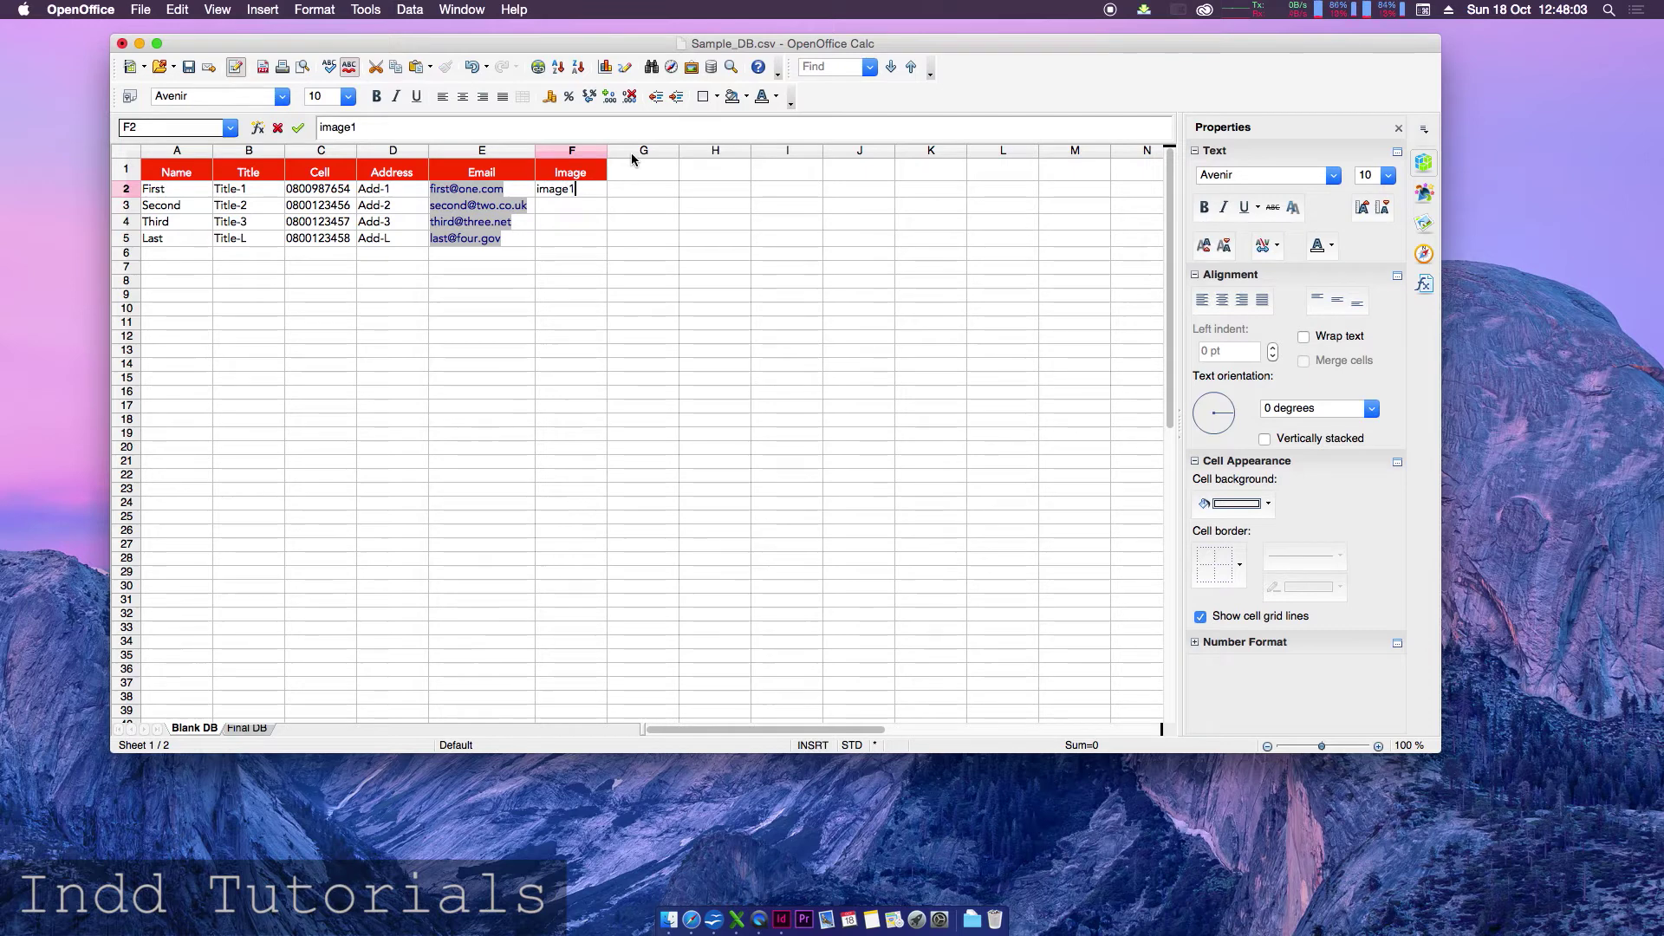
key(Return)
- Fill F3:F5 with image2, image3 and imagelast.pdf
text(image2)
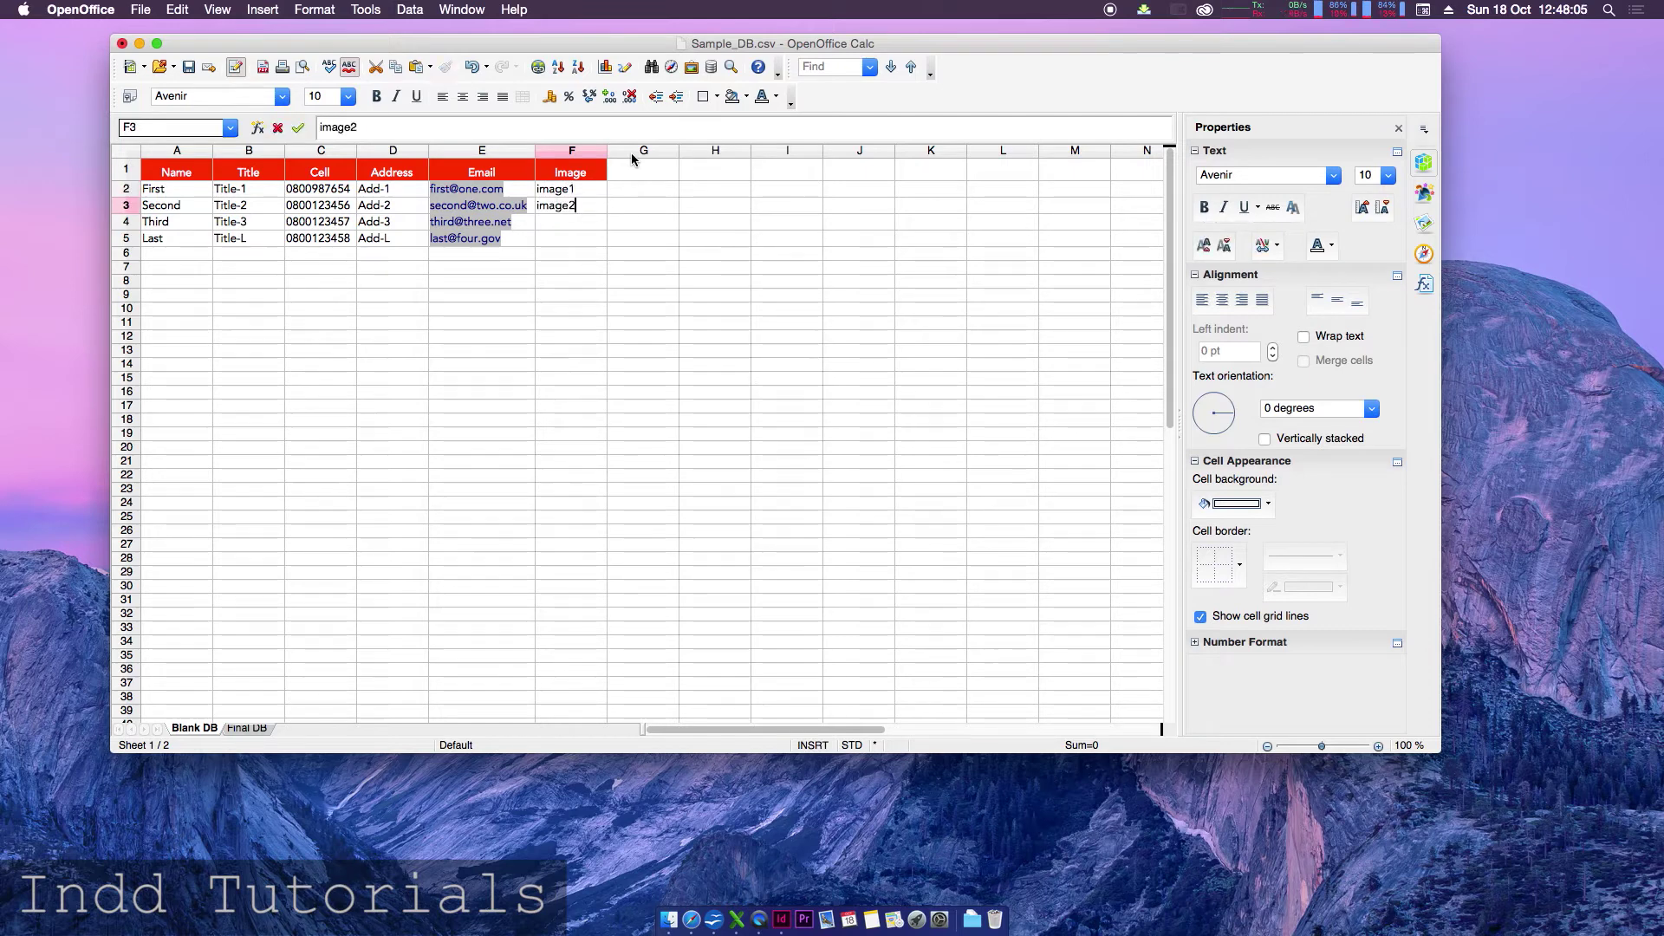
key(Return)
text(image3)
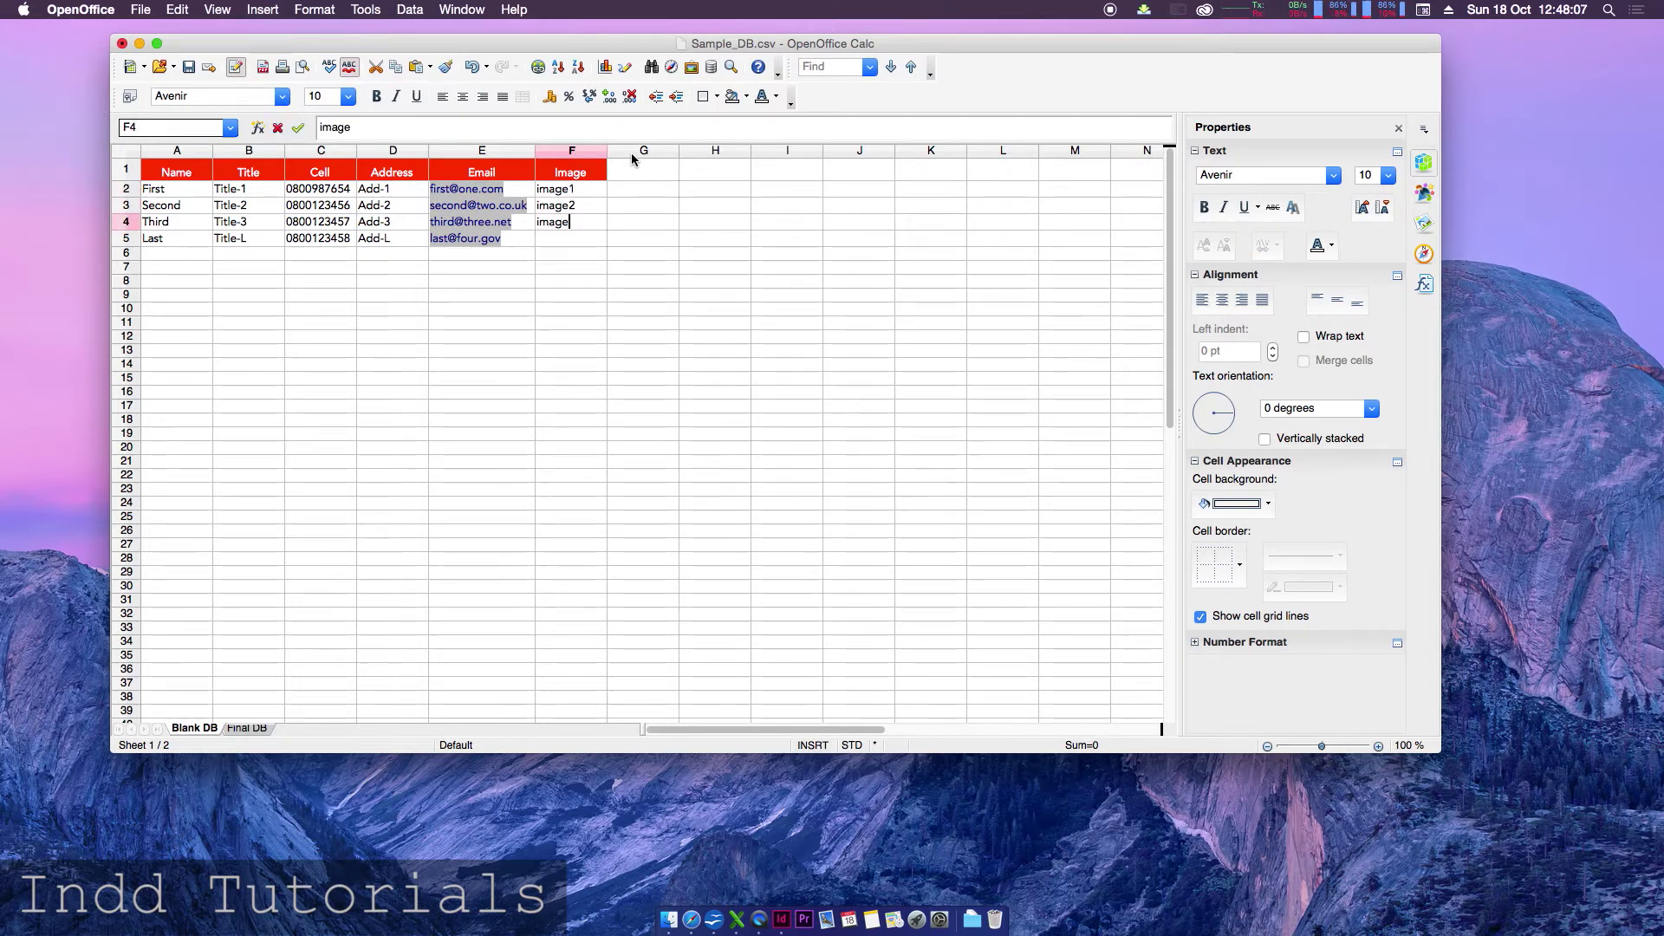
key(Return)
text(imagelast)
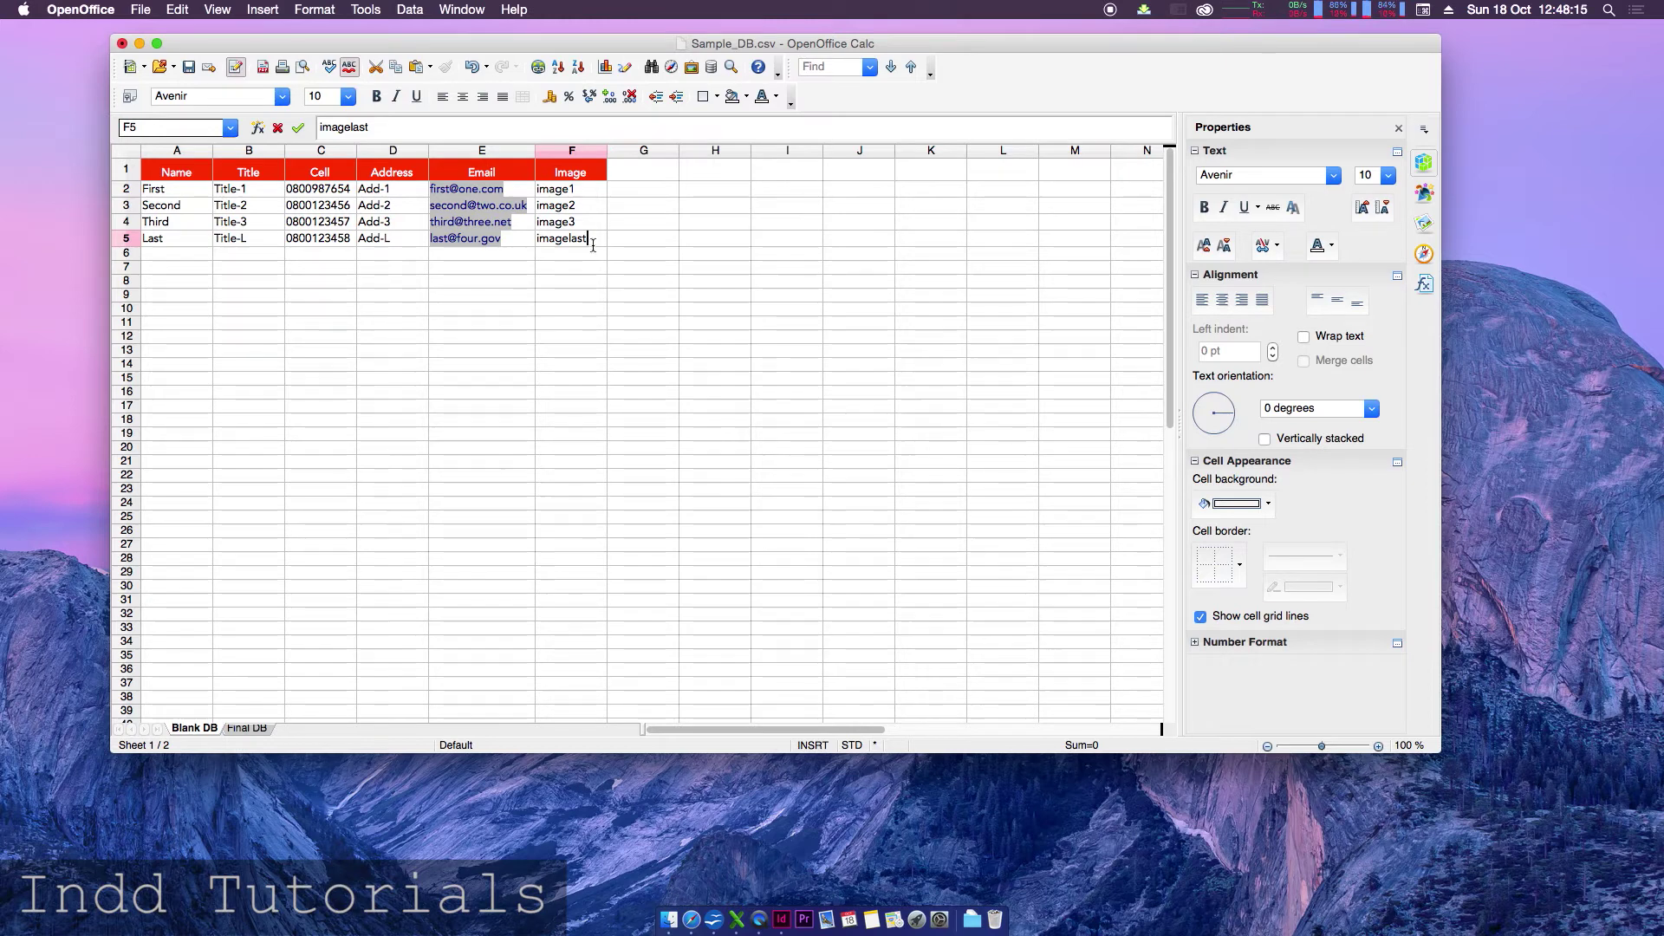
text(.pdf)
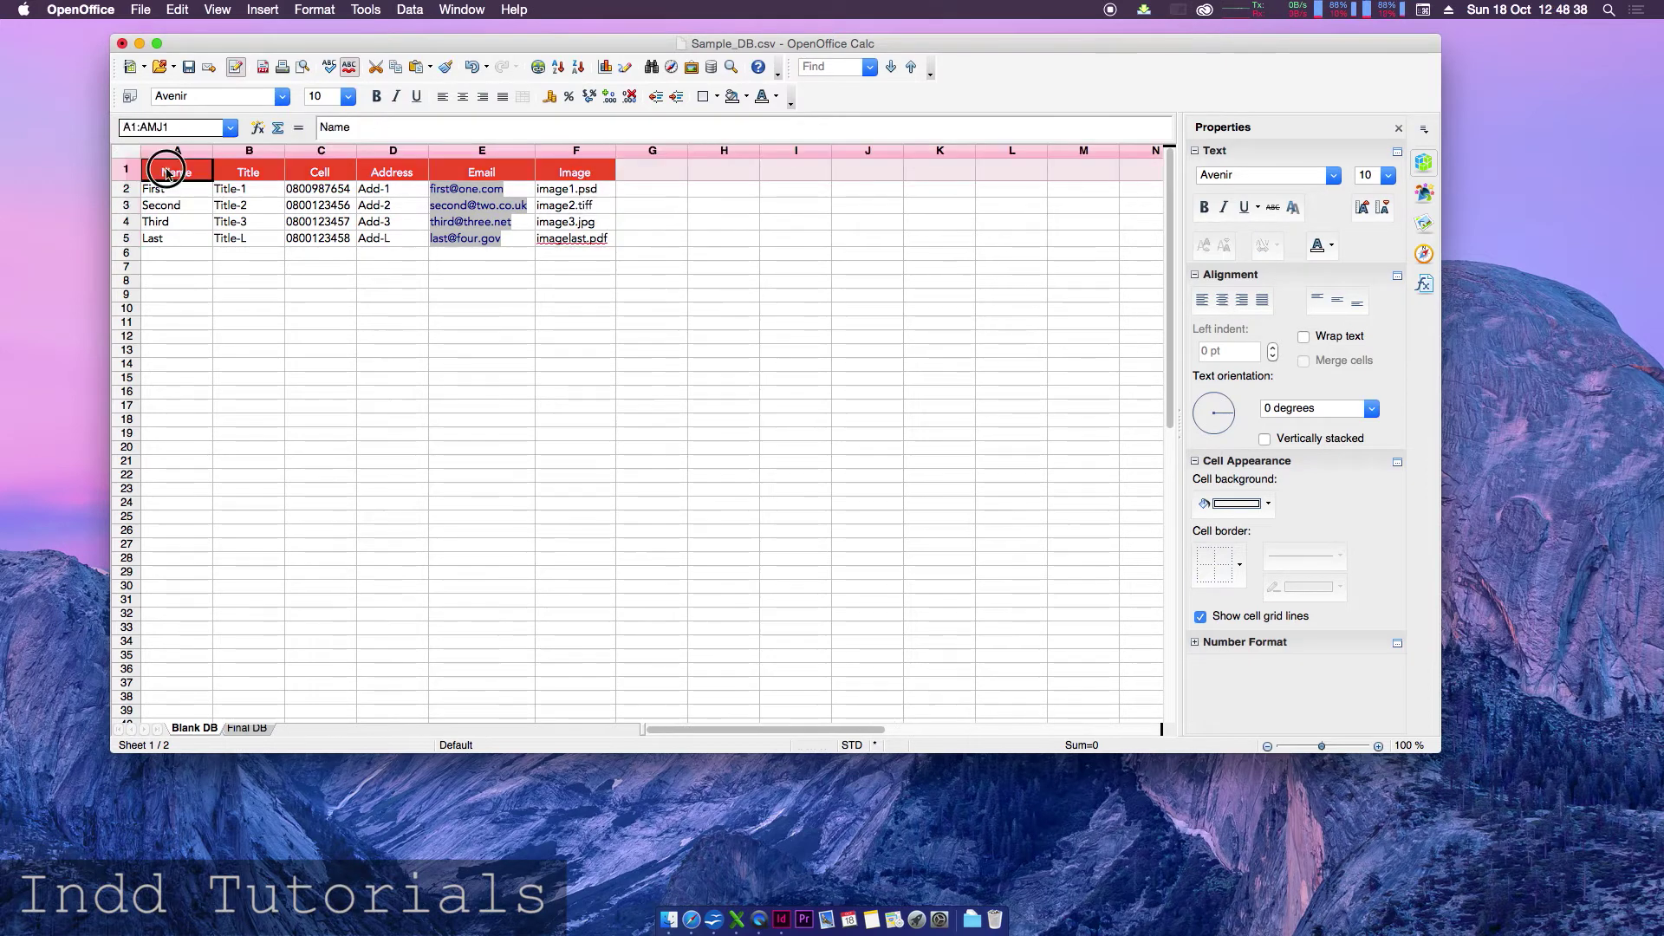
drag(164, 164, 609, 245)
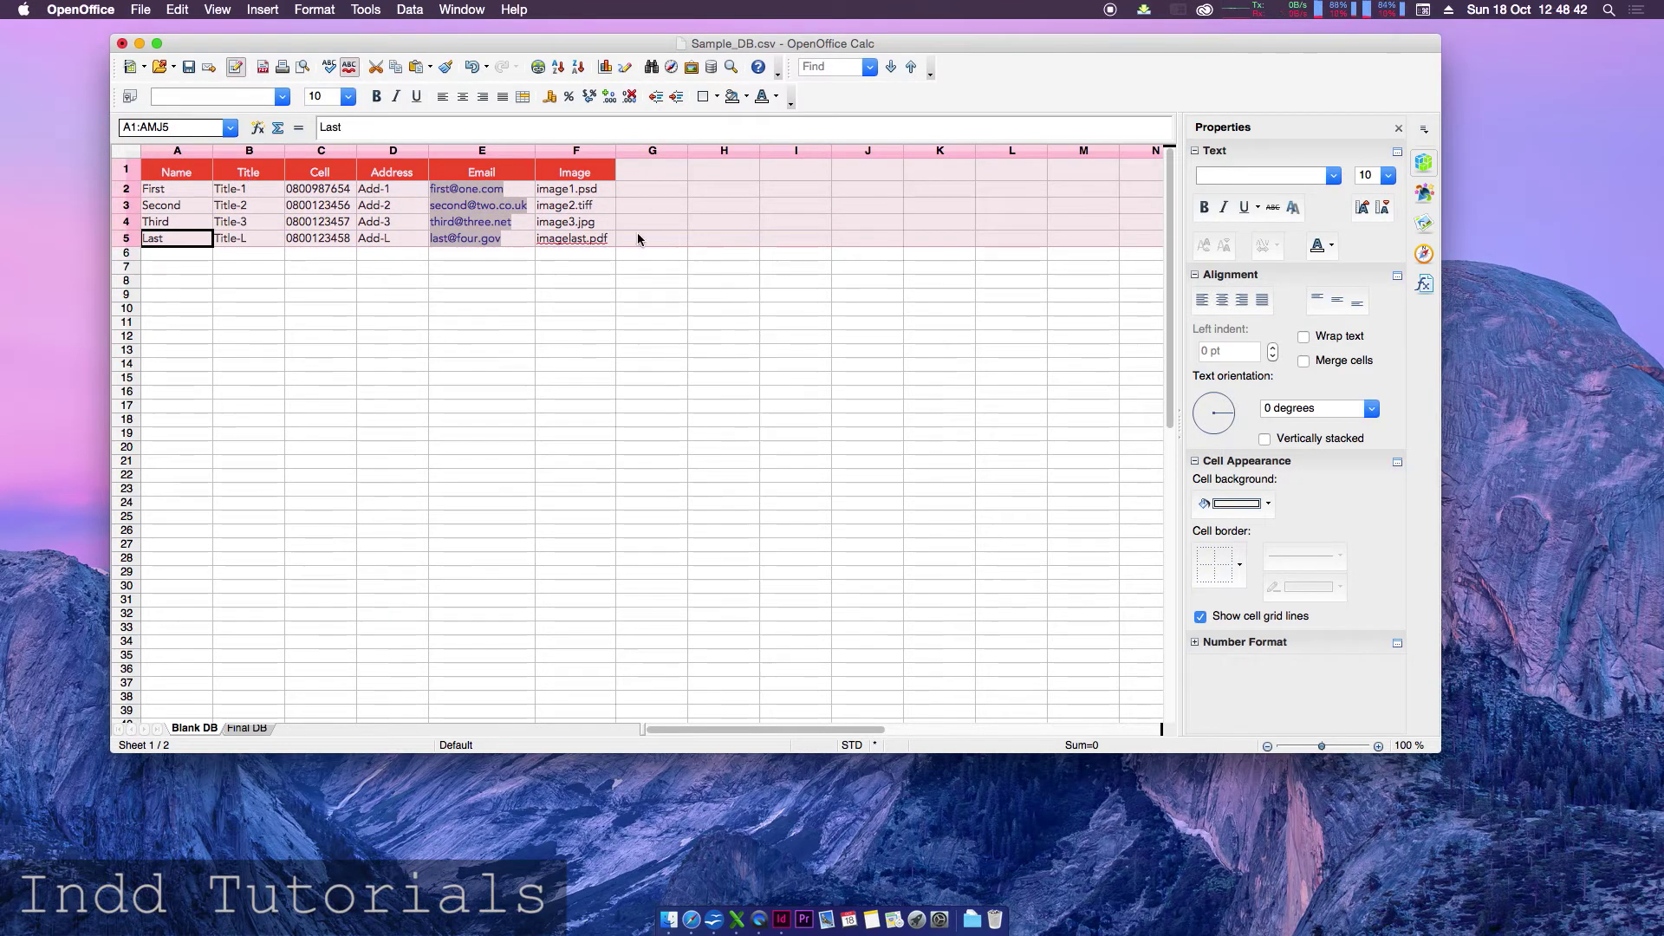
click(637, 236)
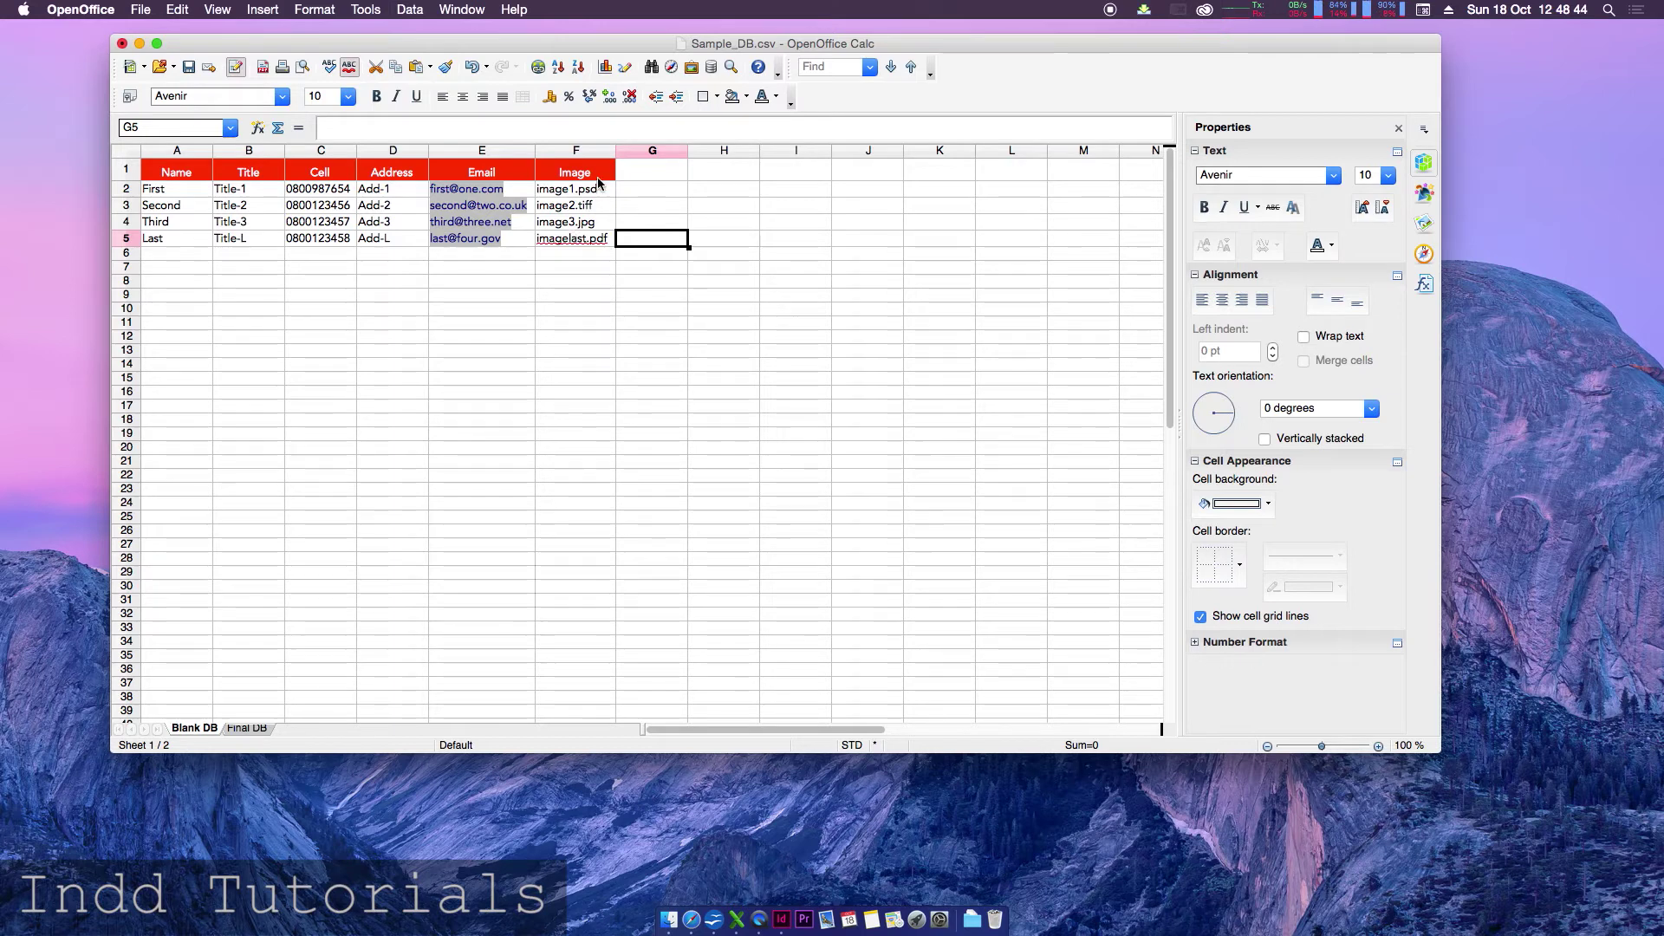
drag(605, 192, 606, 242)
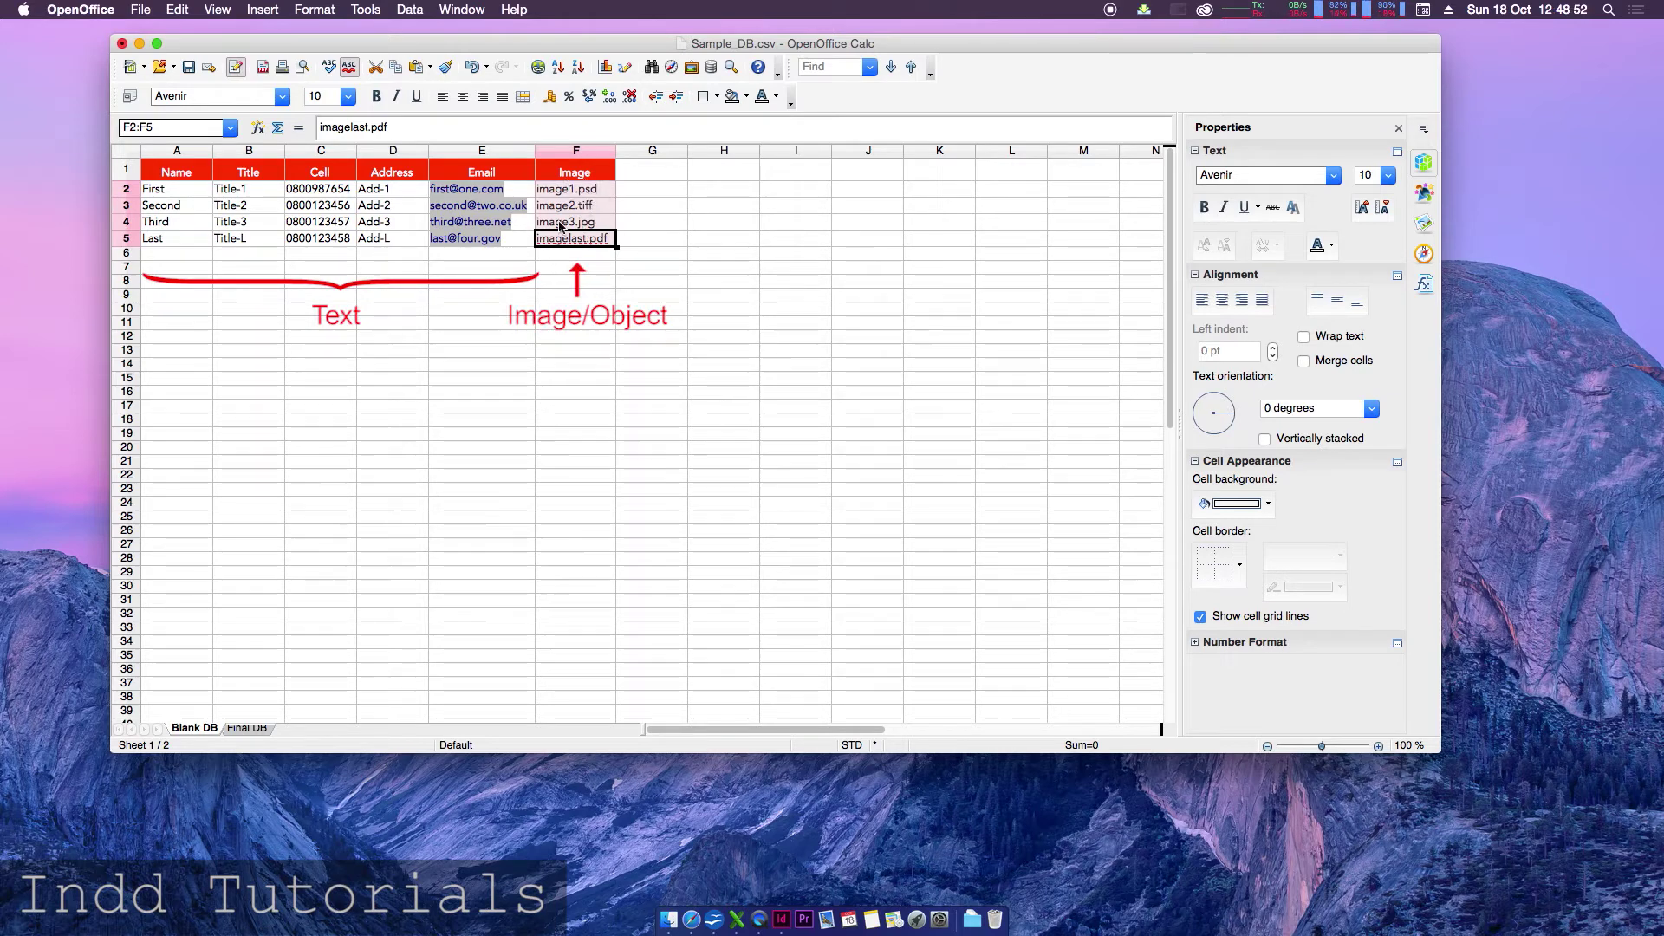
click(596, 192)
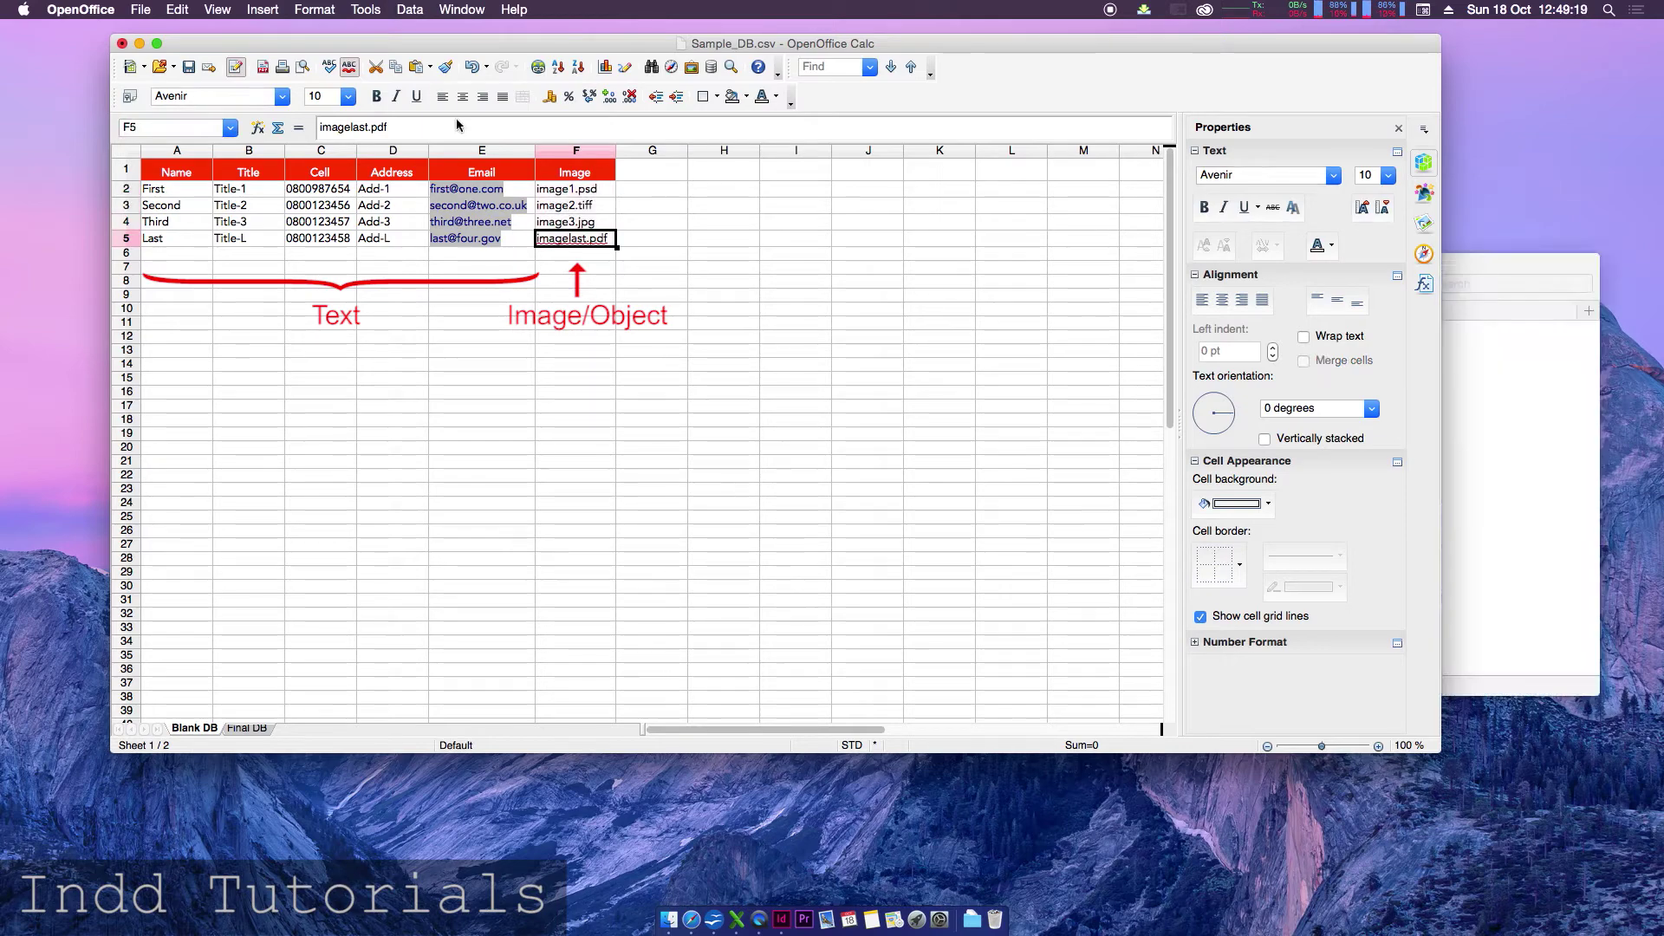
double_click(554, 173)
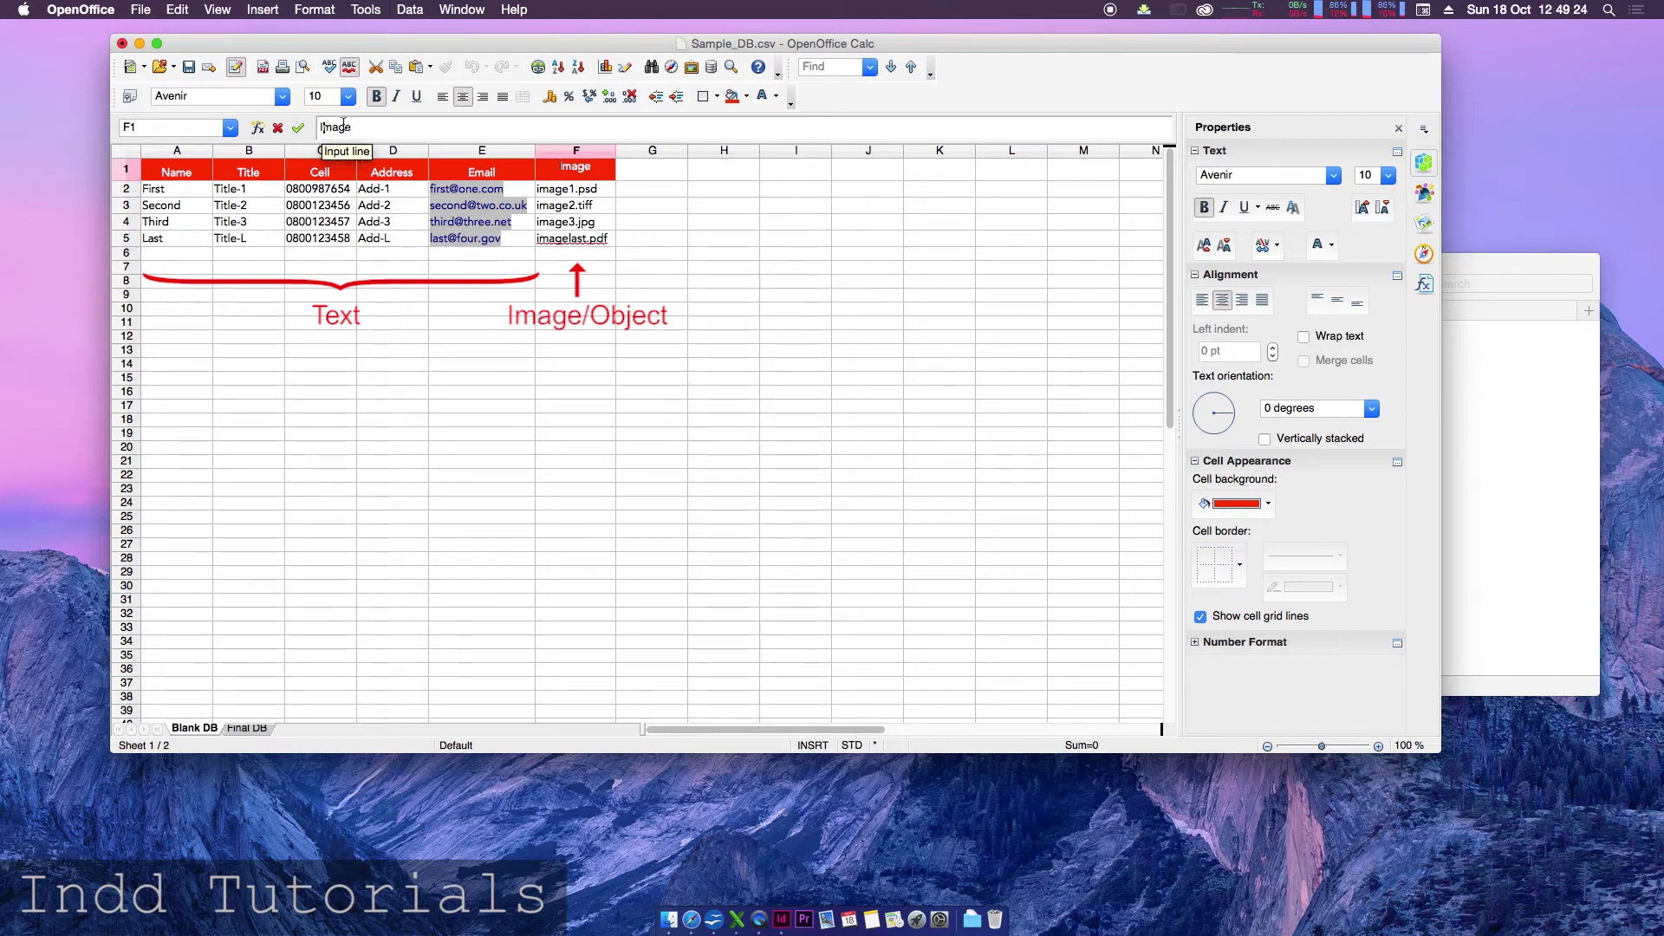
text(')
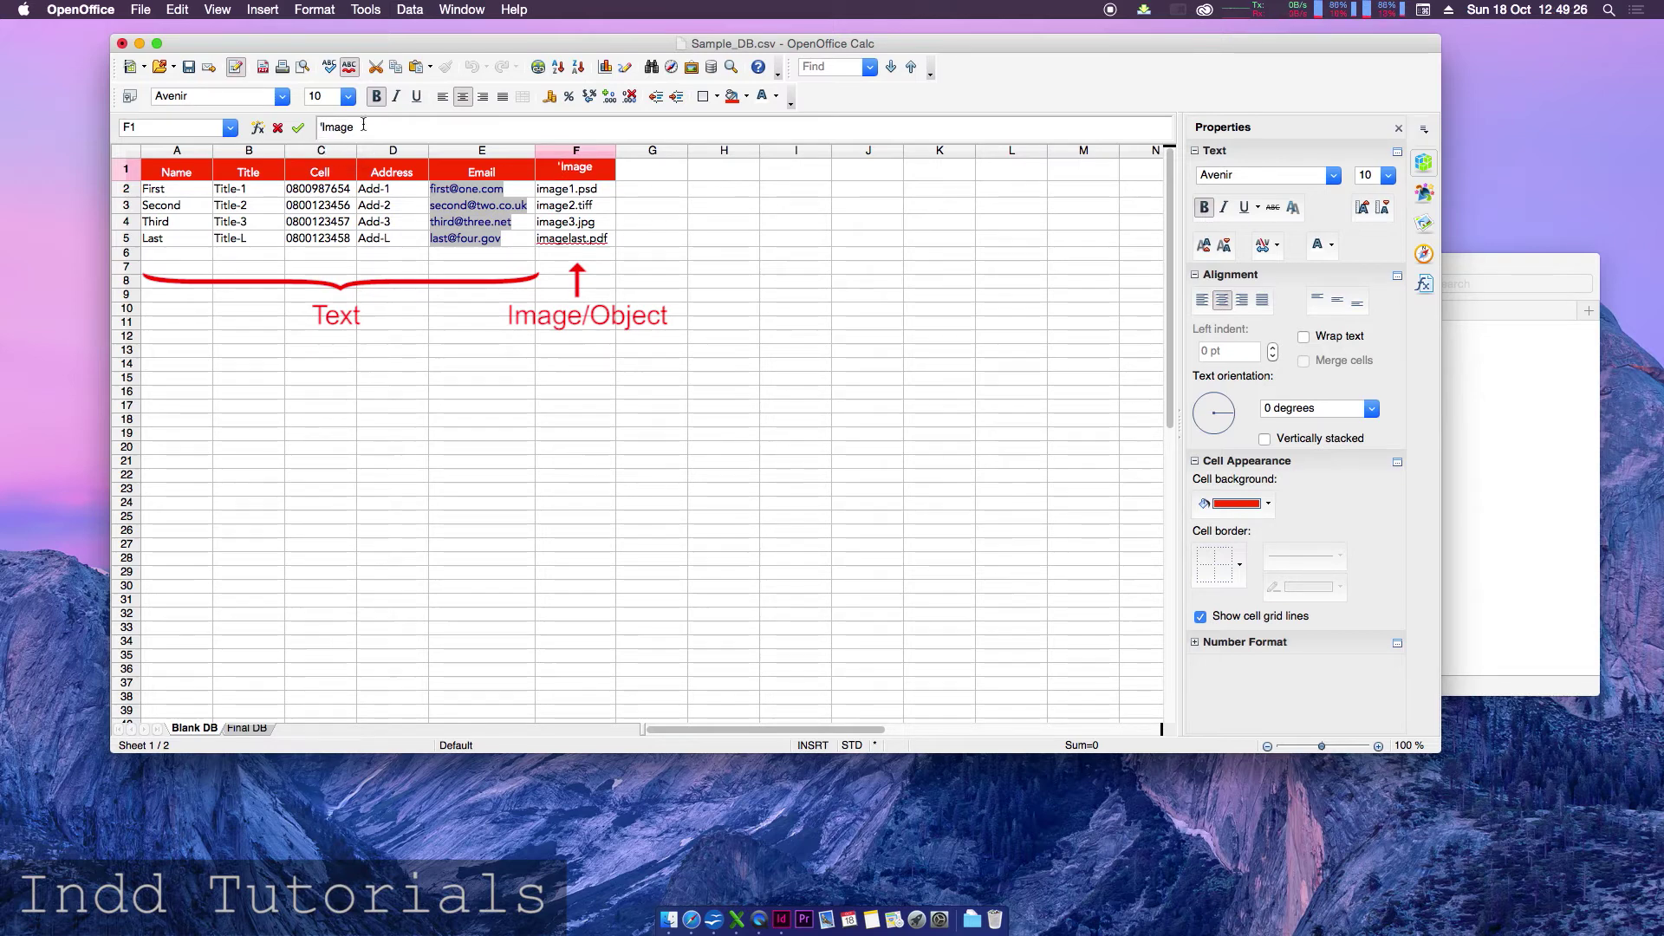
text(@)
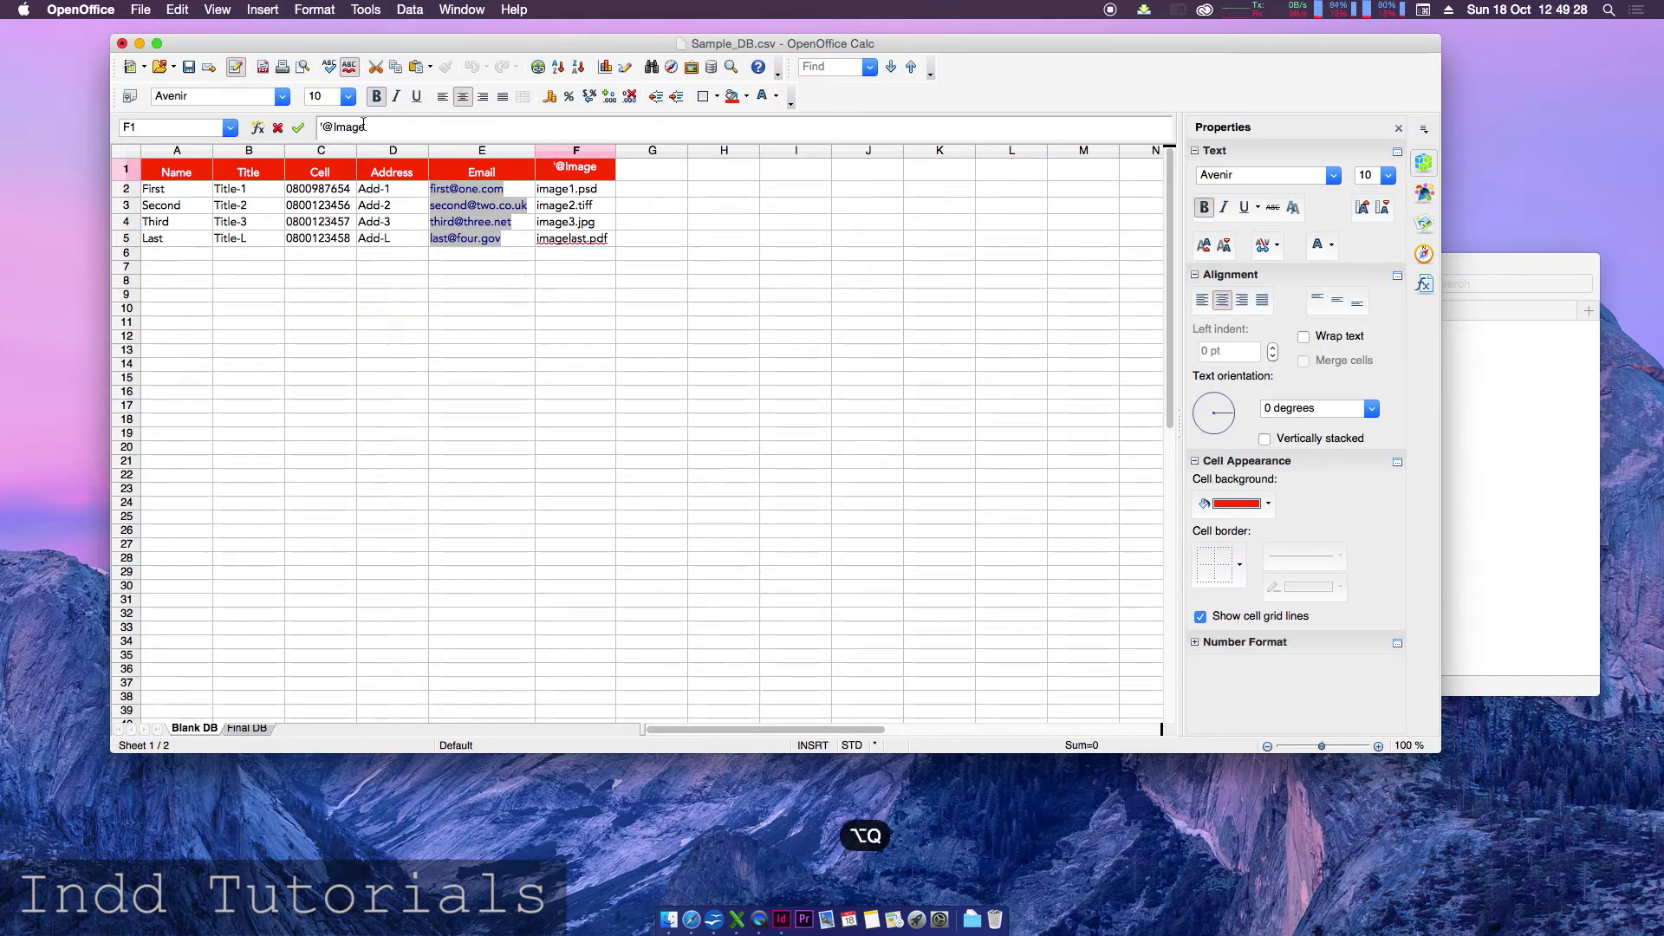
key(Return)
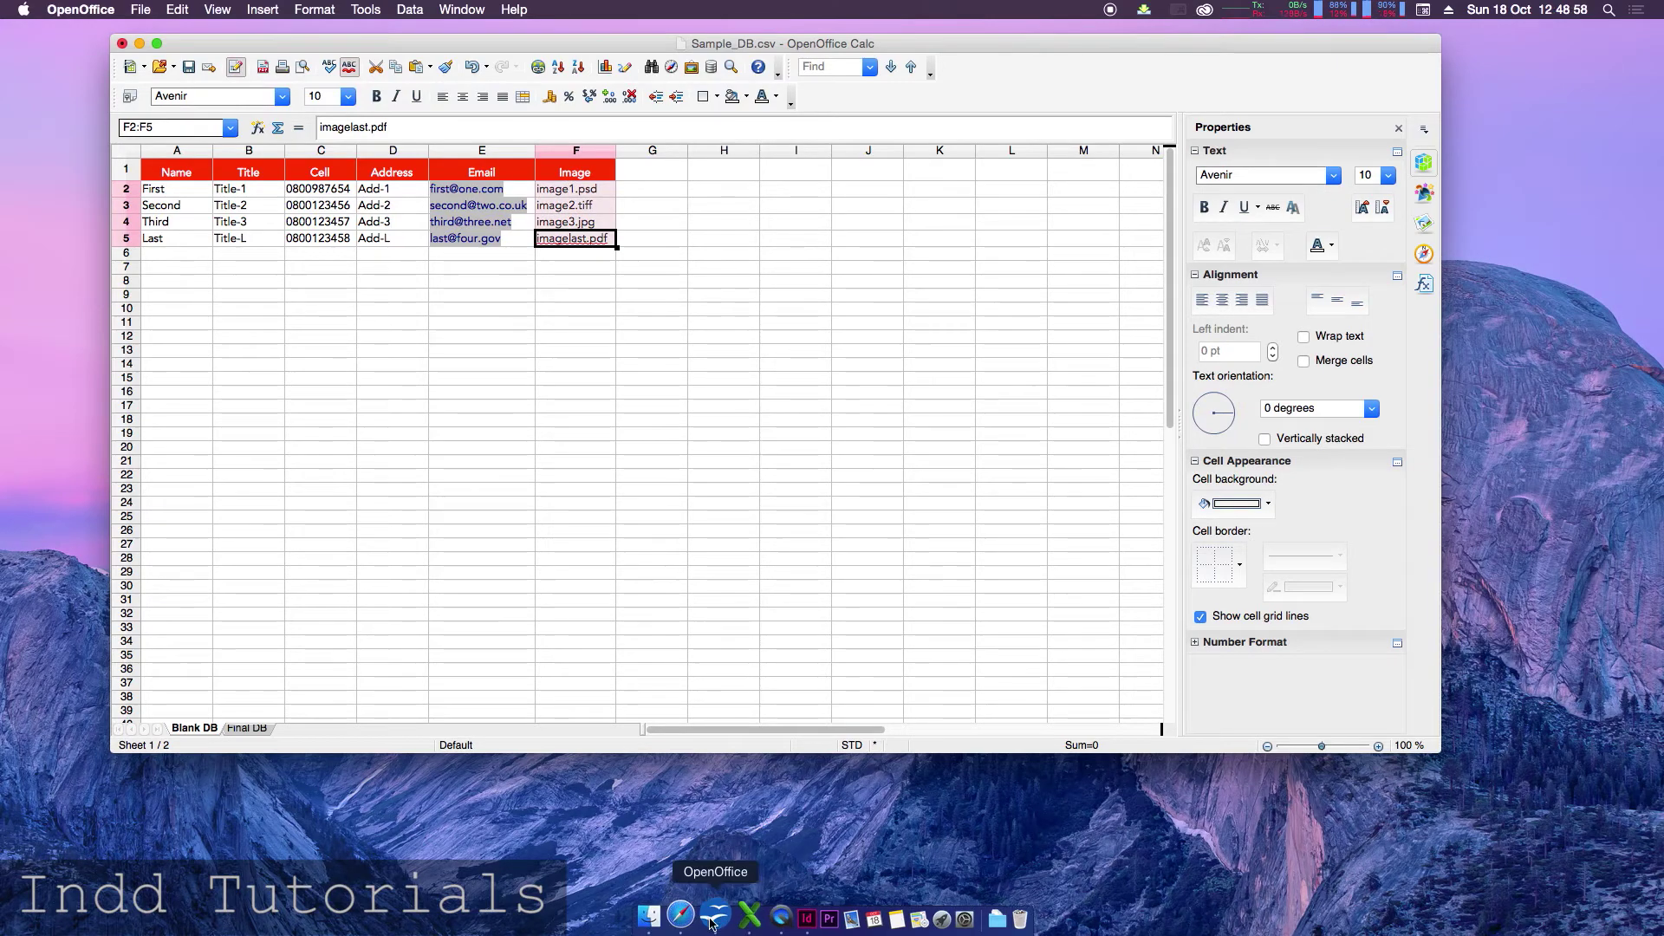
click(649, 917)
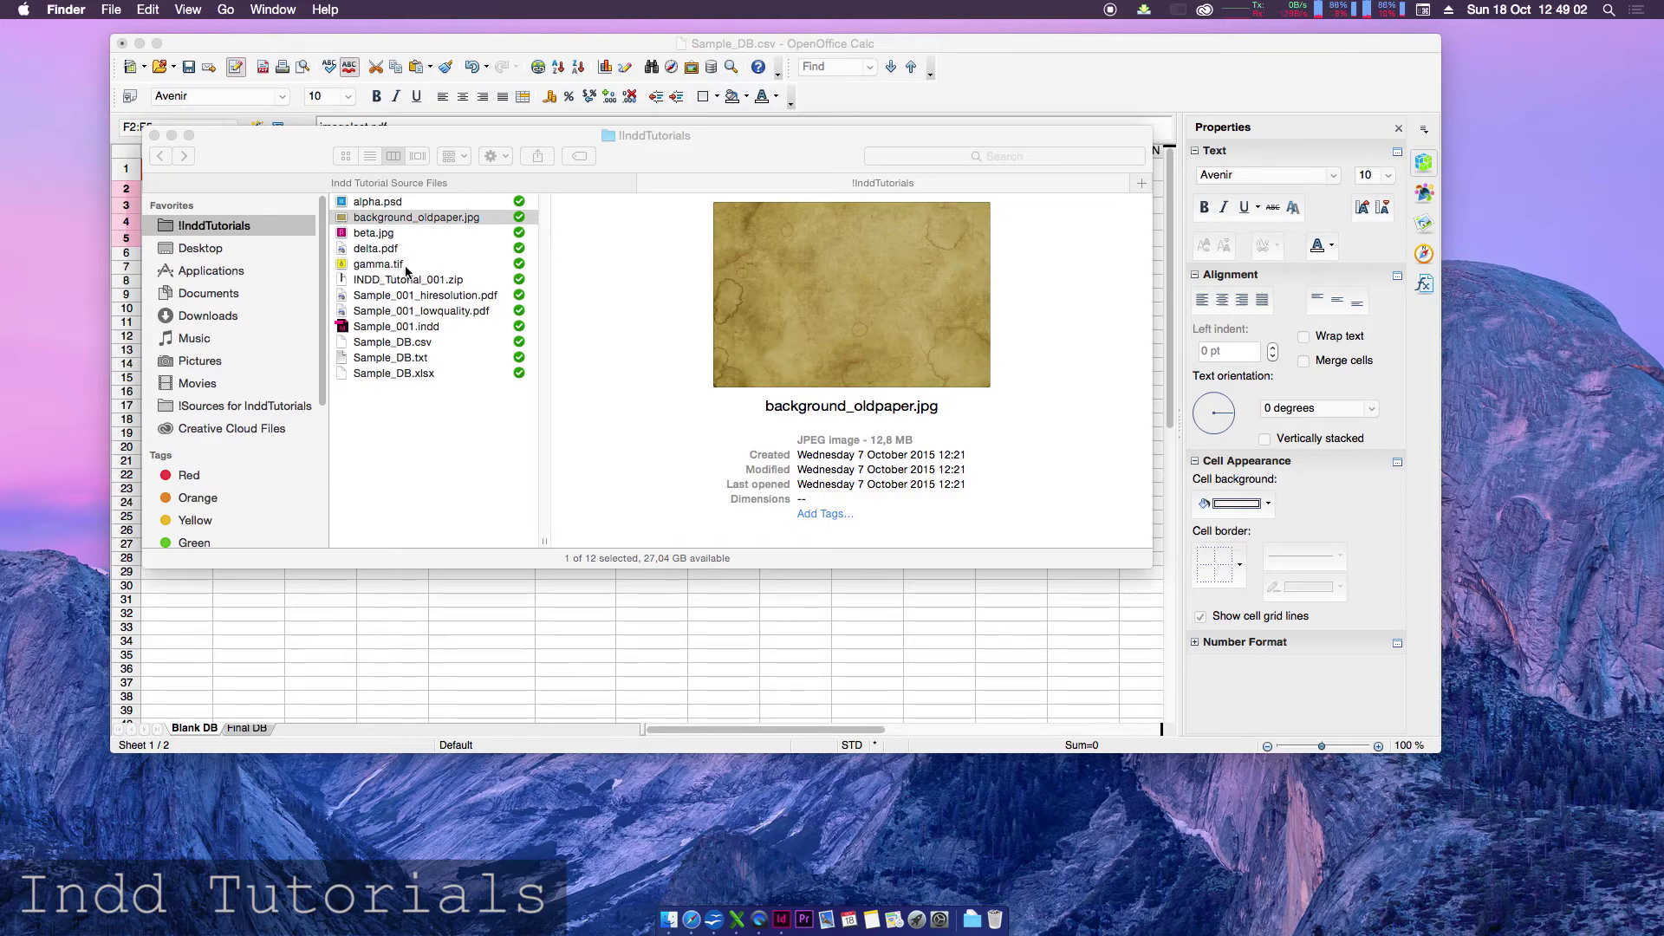
drag(517, 130, 971, 369)
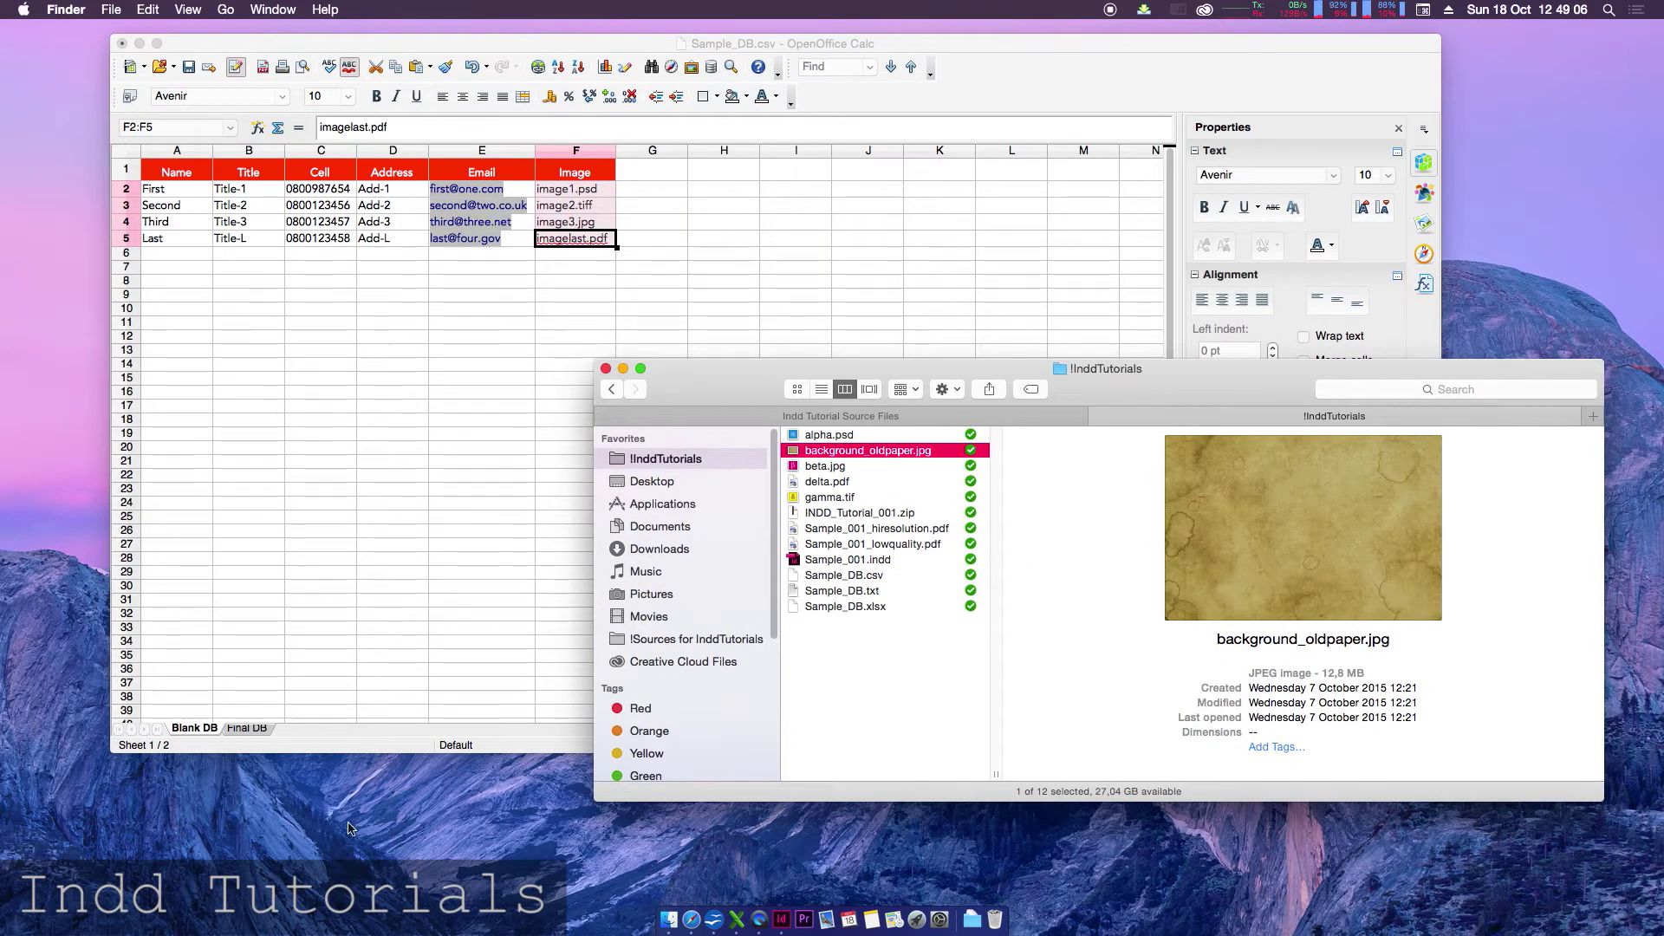
click(247, 728)
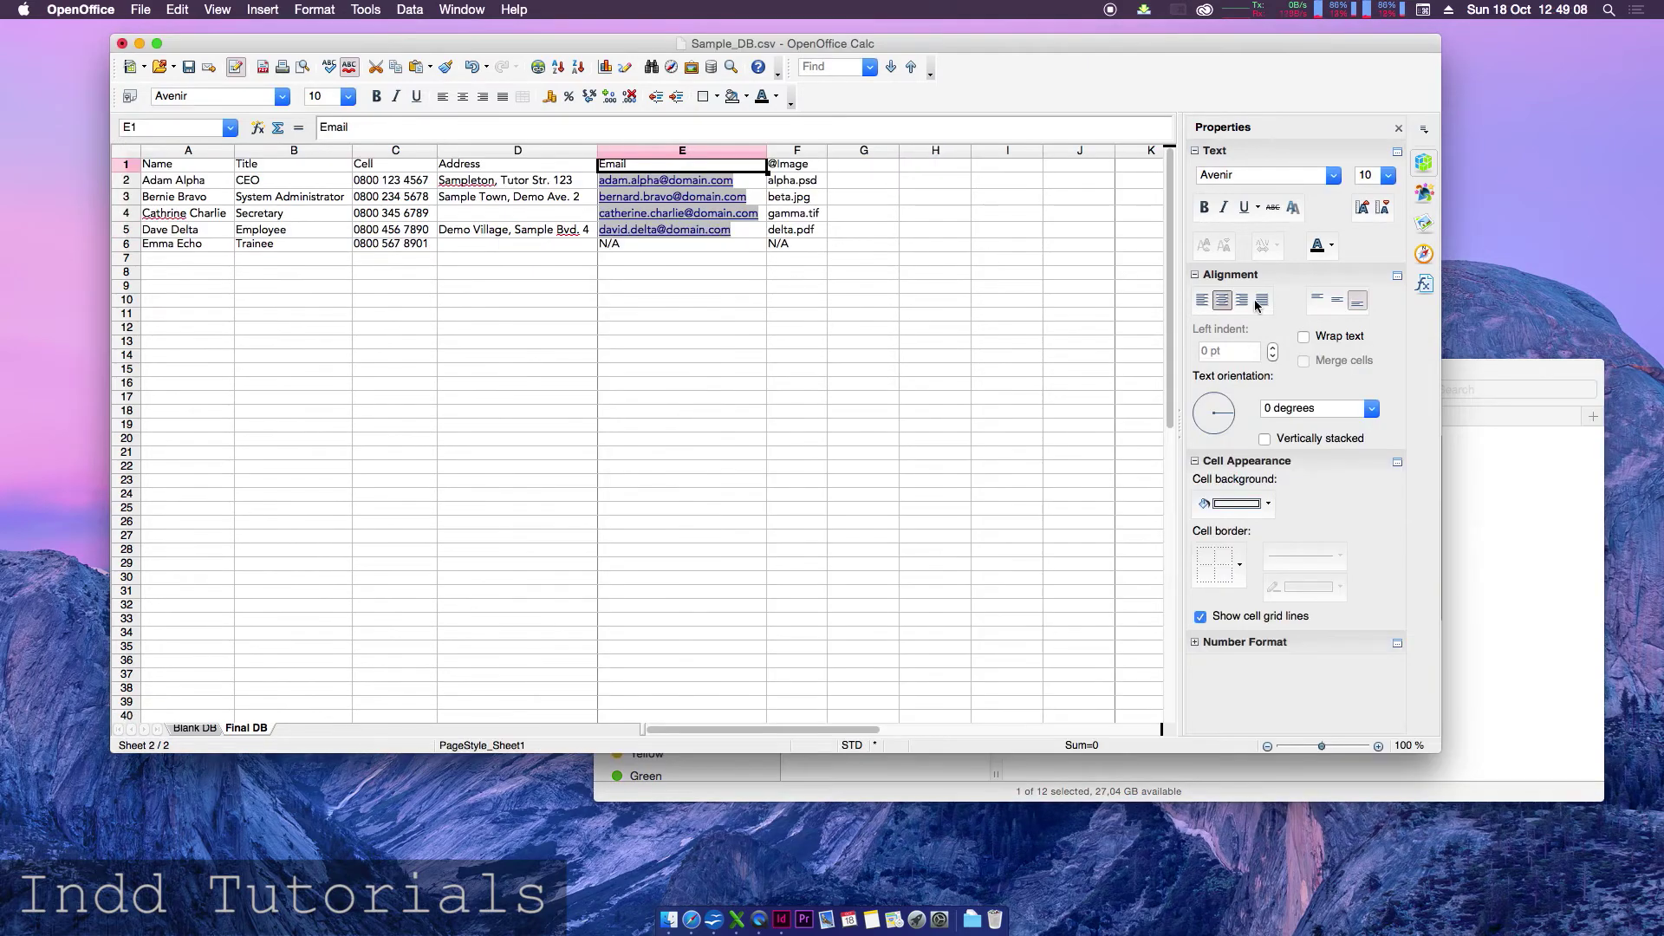
drag(1466, 379, 1461, 270)
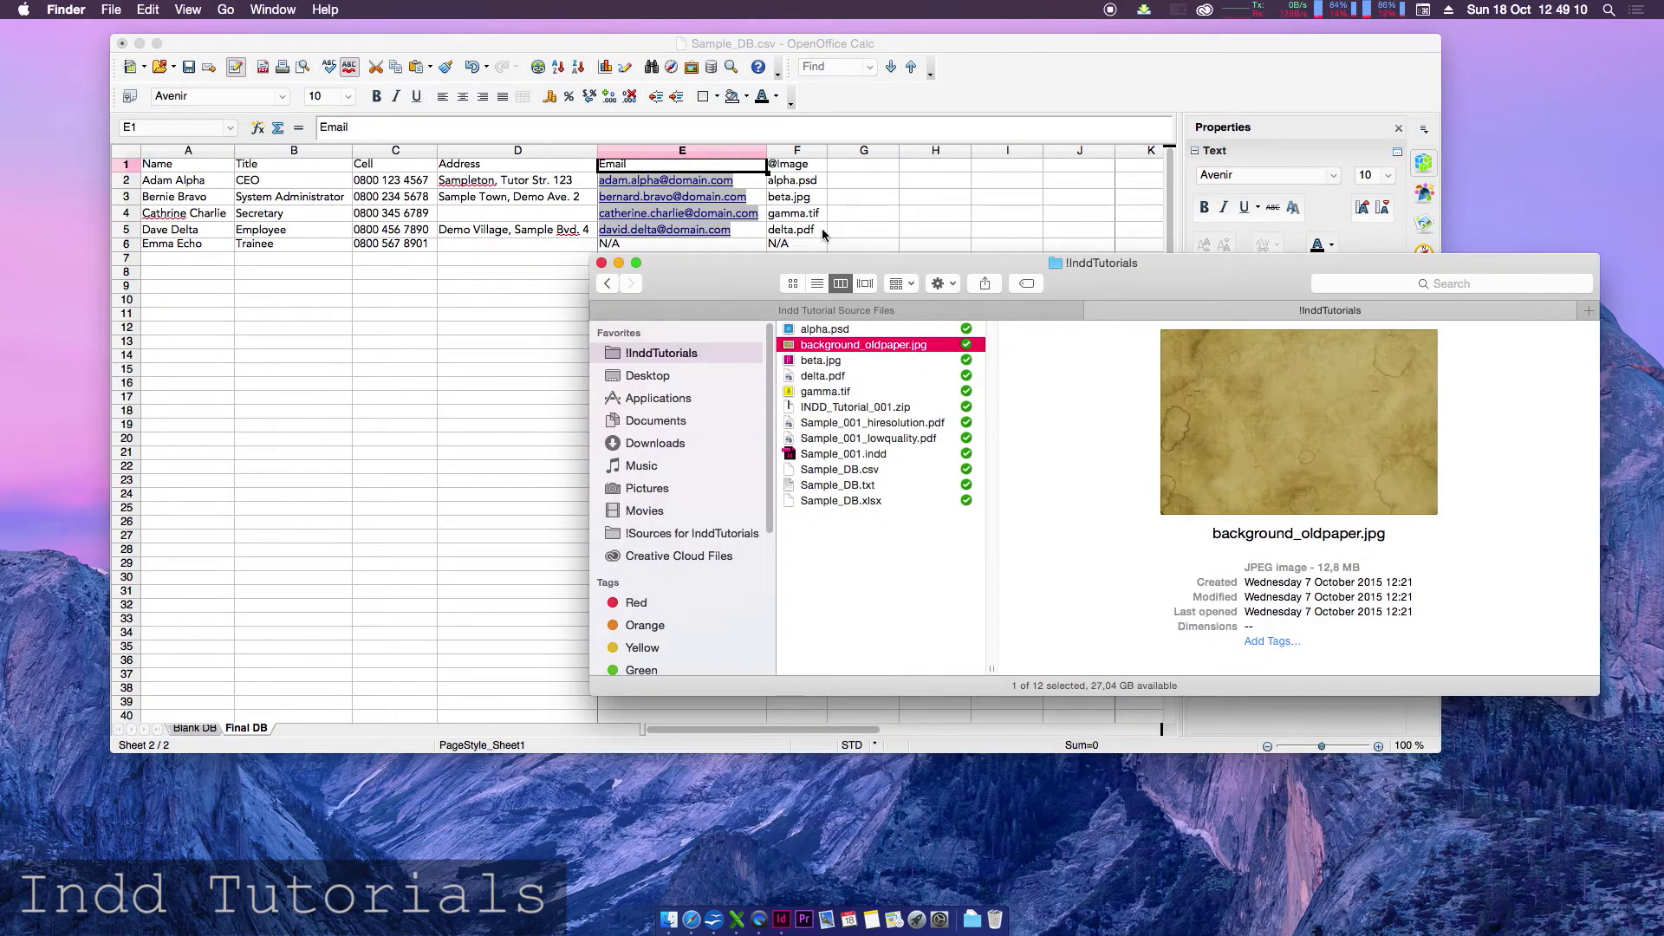
click(830, 330)
click(839, 362)
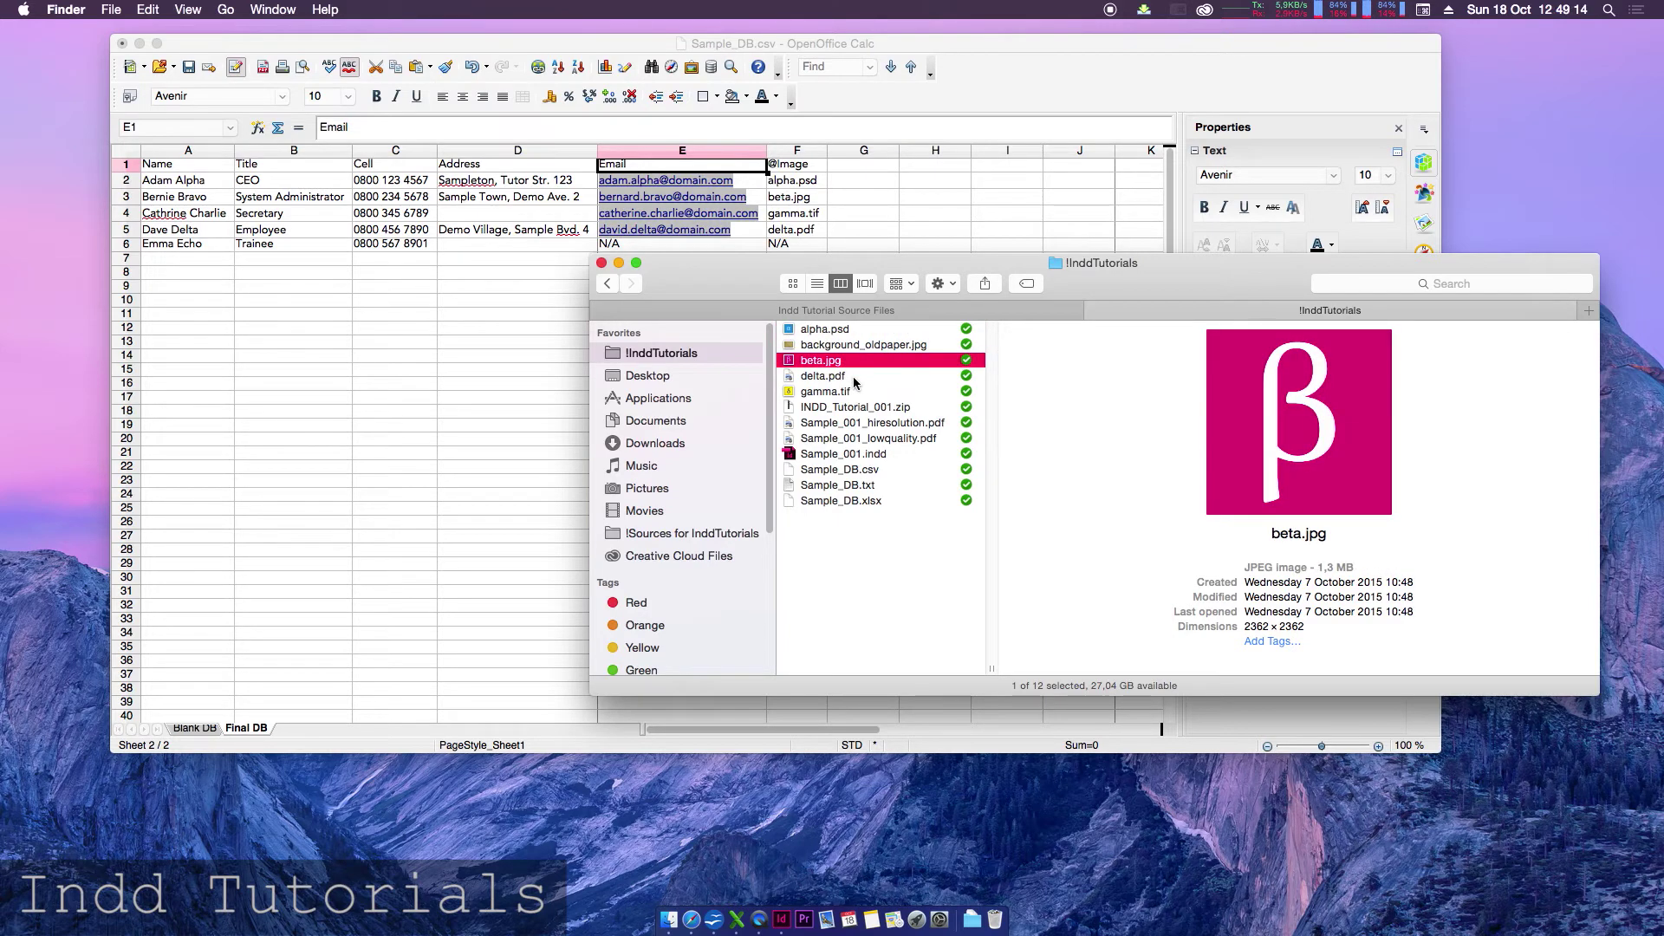
key(Down)
click(864, 391)
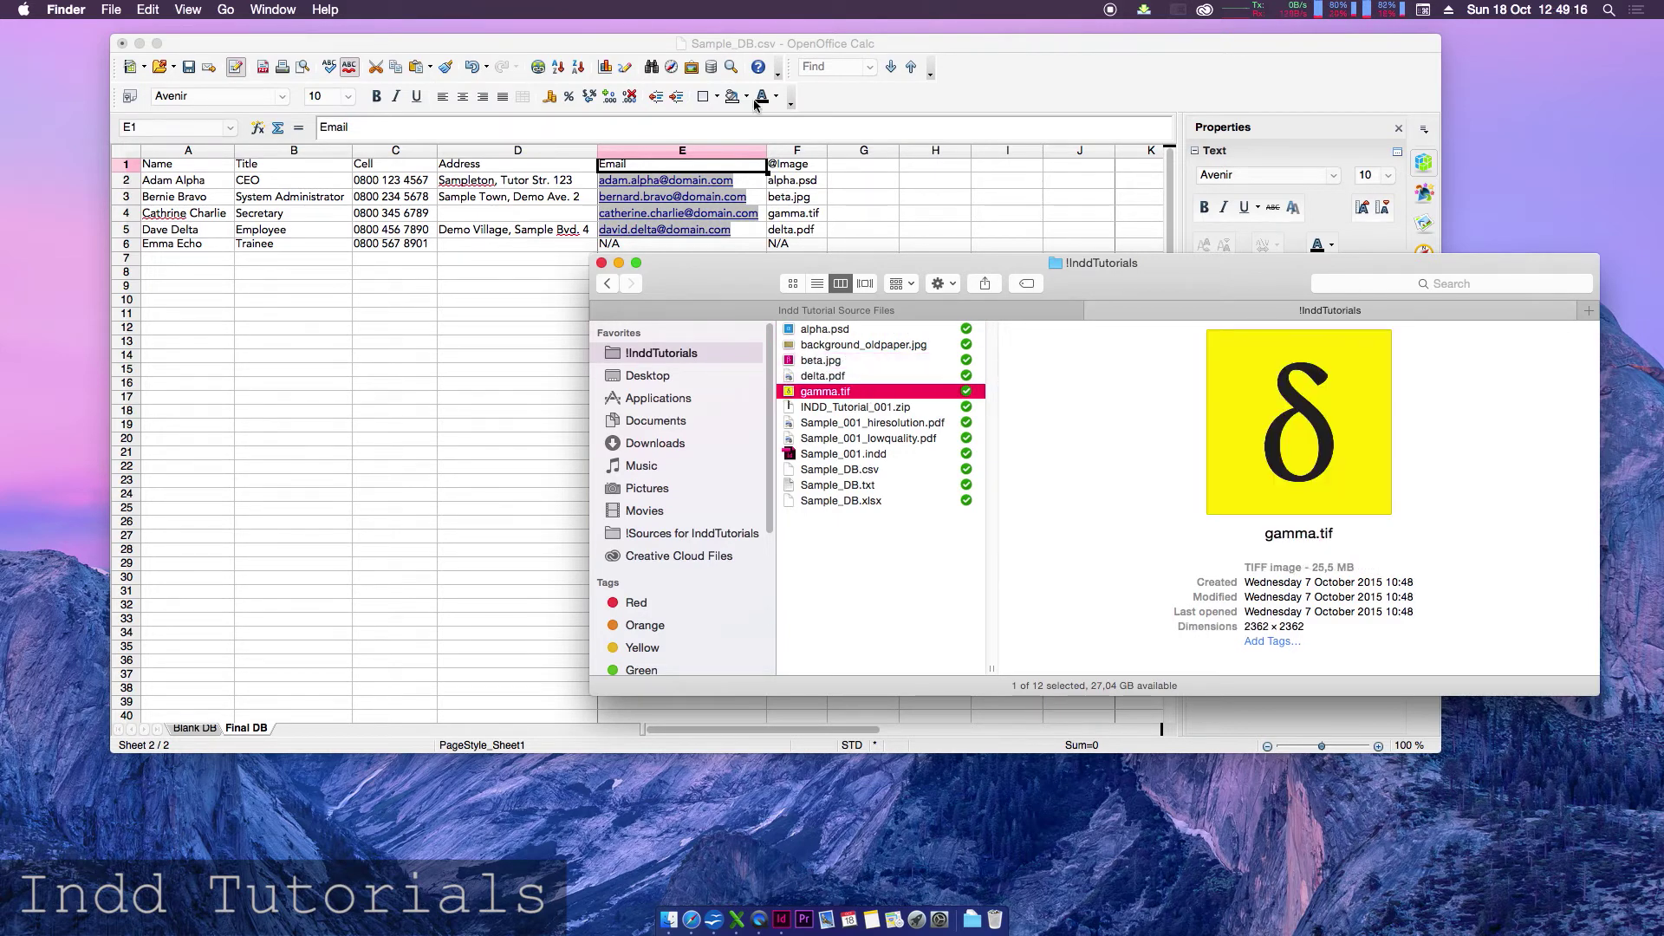
click(196, 728)
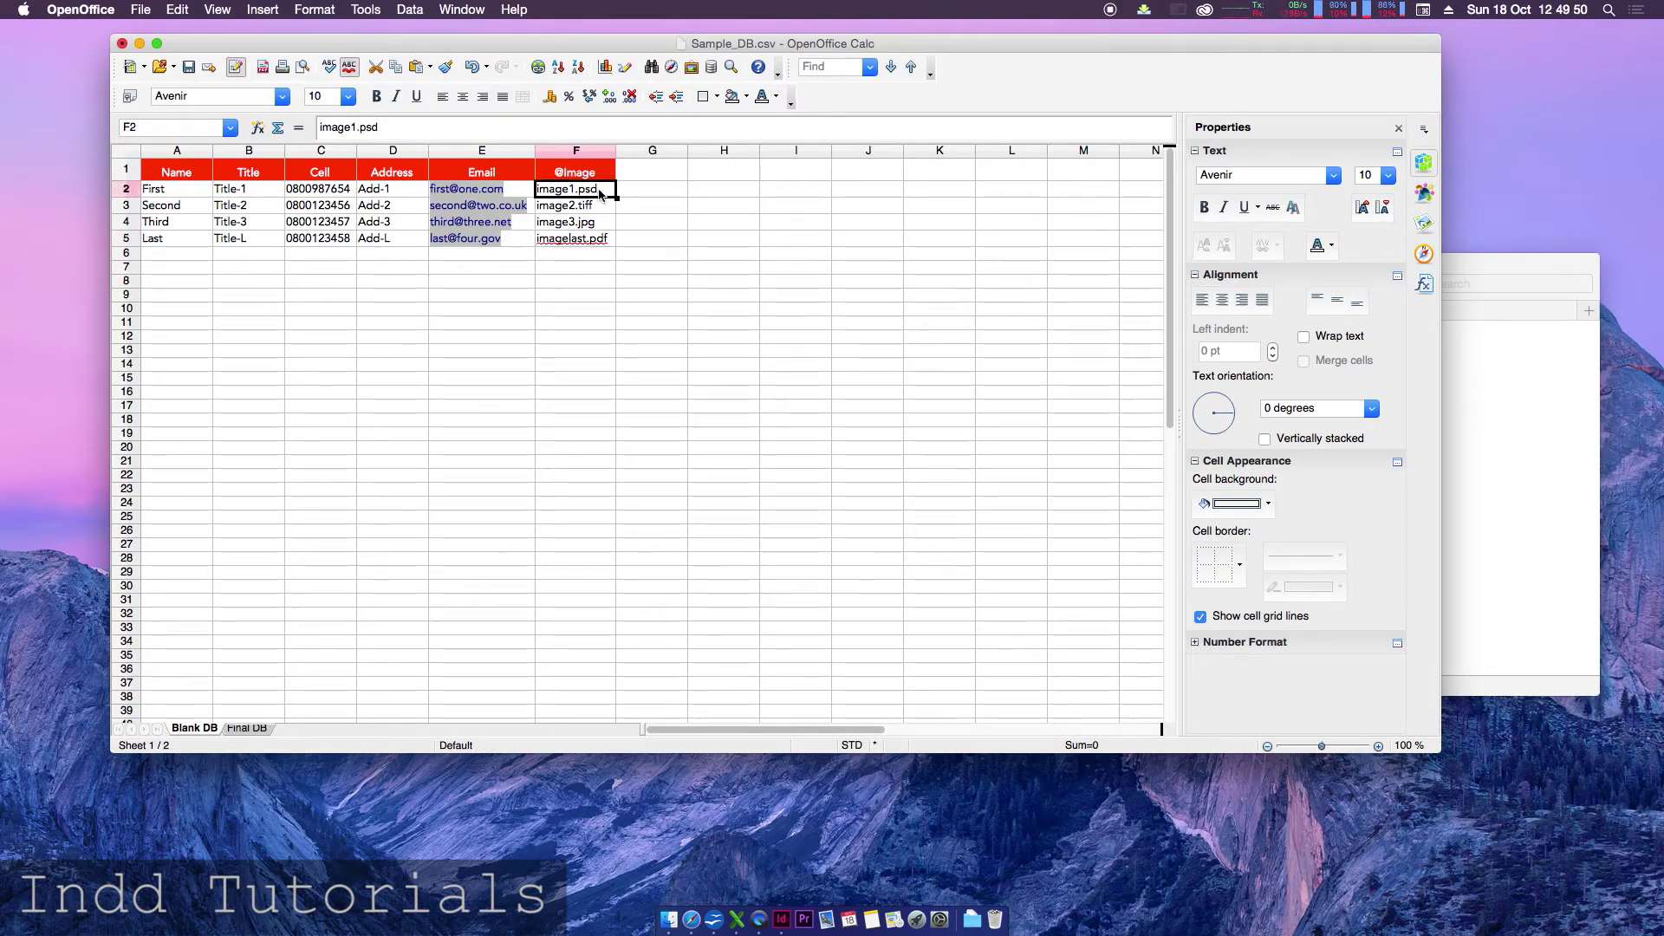
click(604, 193)
drag(605, 192, 605, 236)
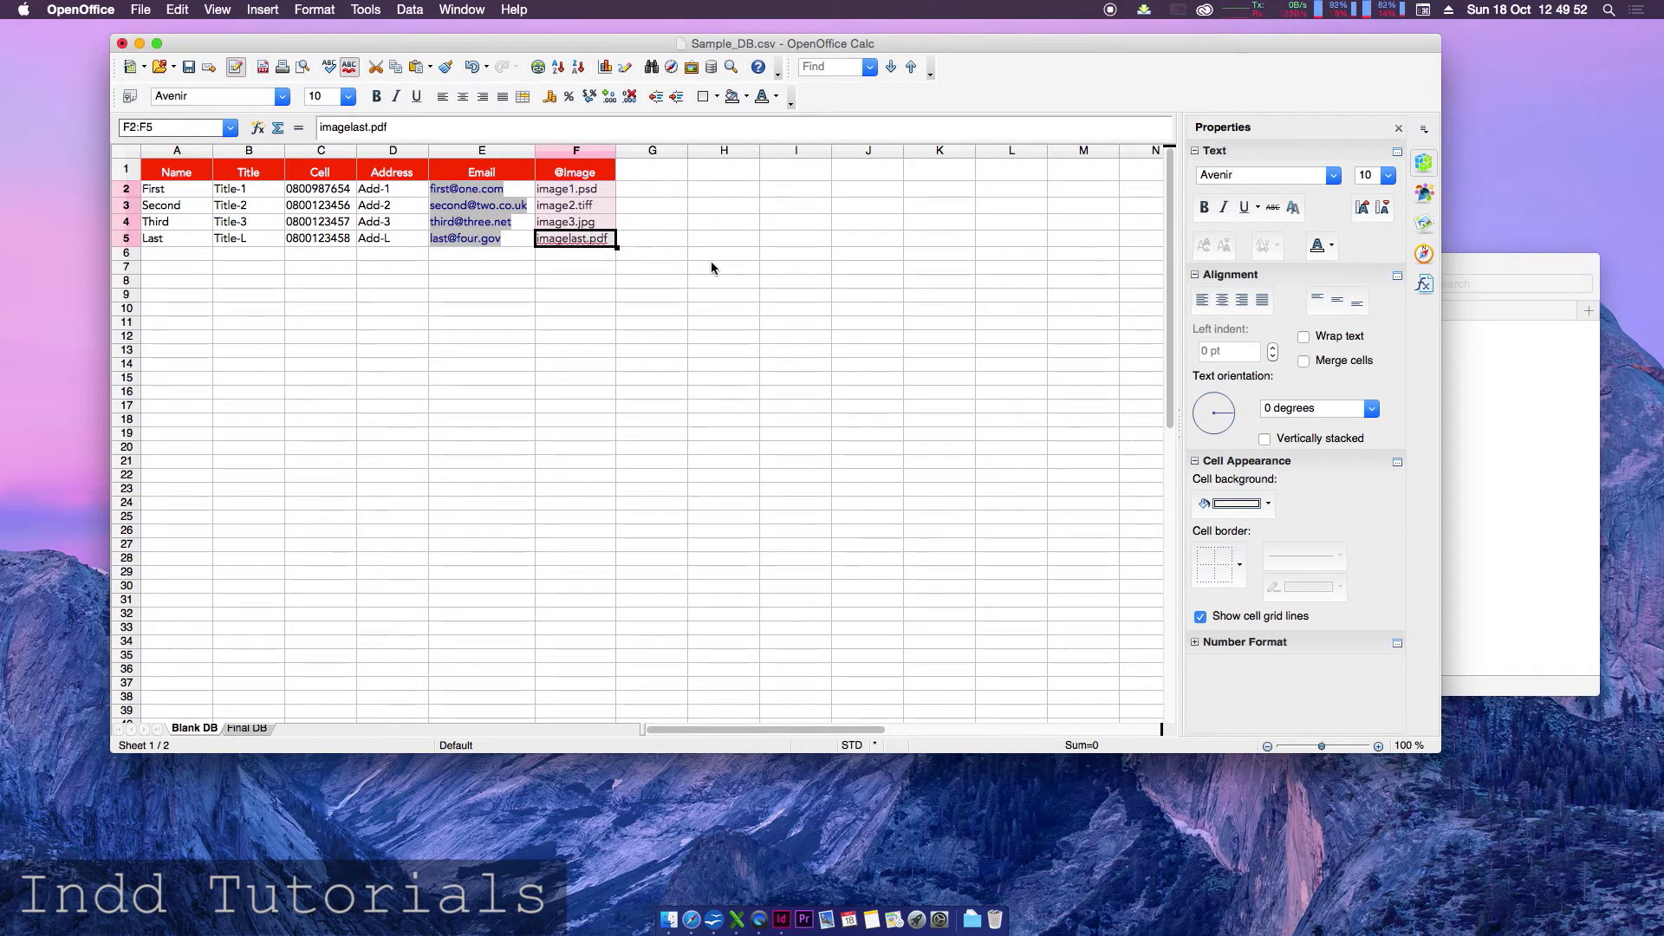
click(1456, 266)
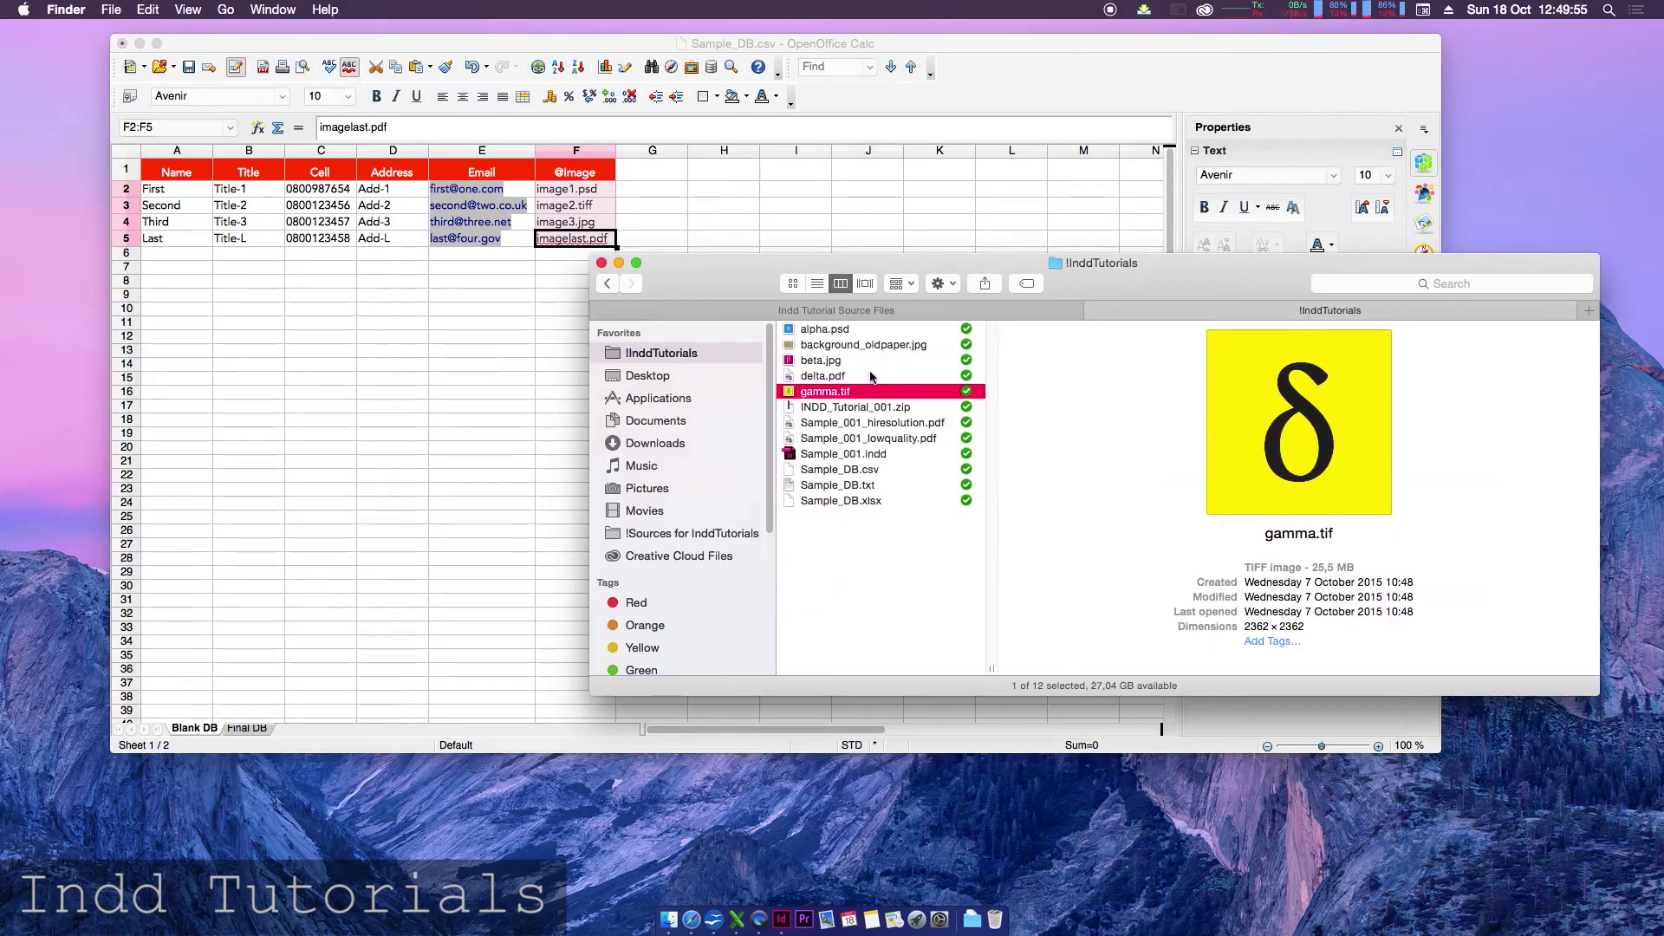
click(863, 486)
click(866, 470)
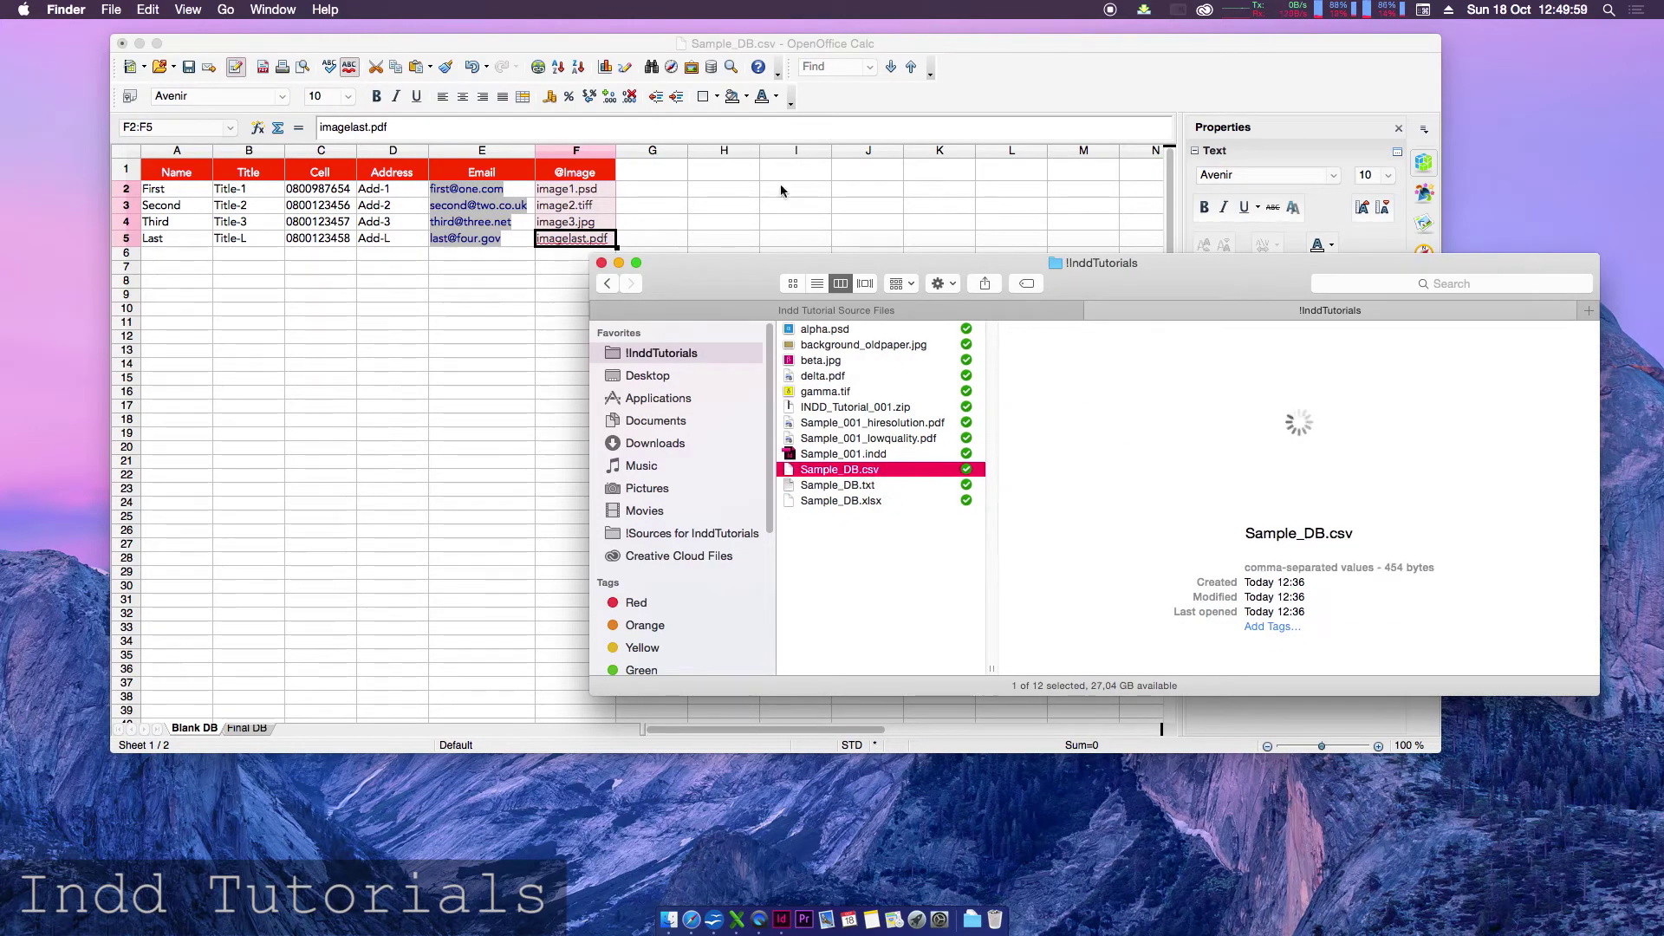
click(624, 42)
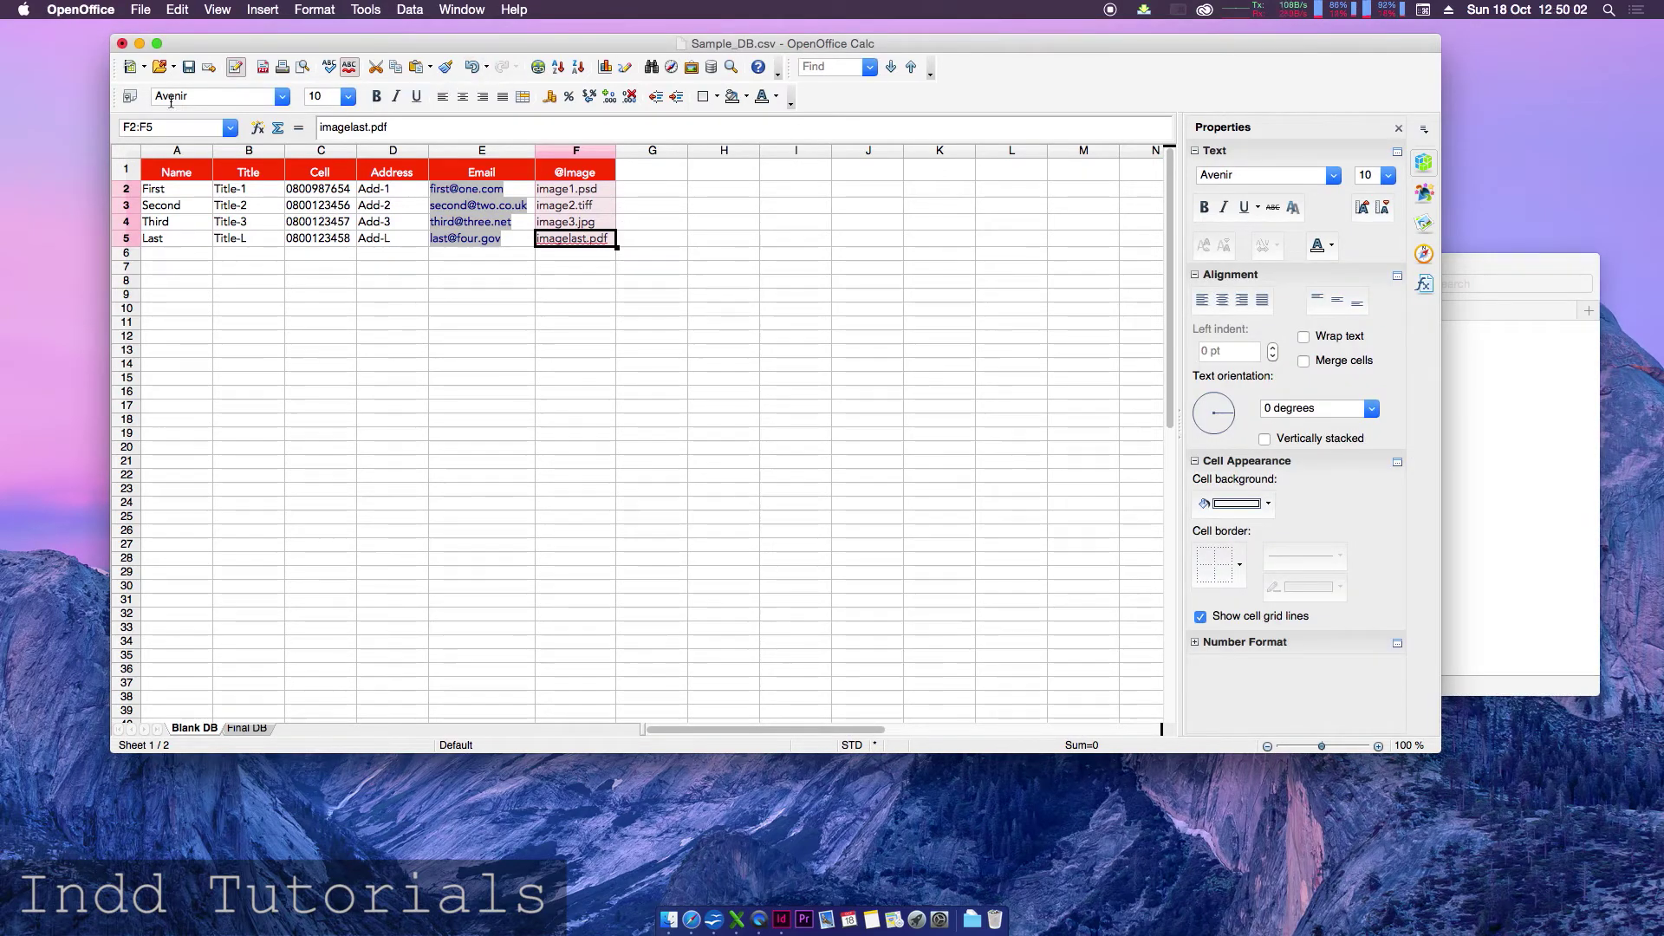
click(141, 9)
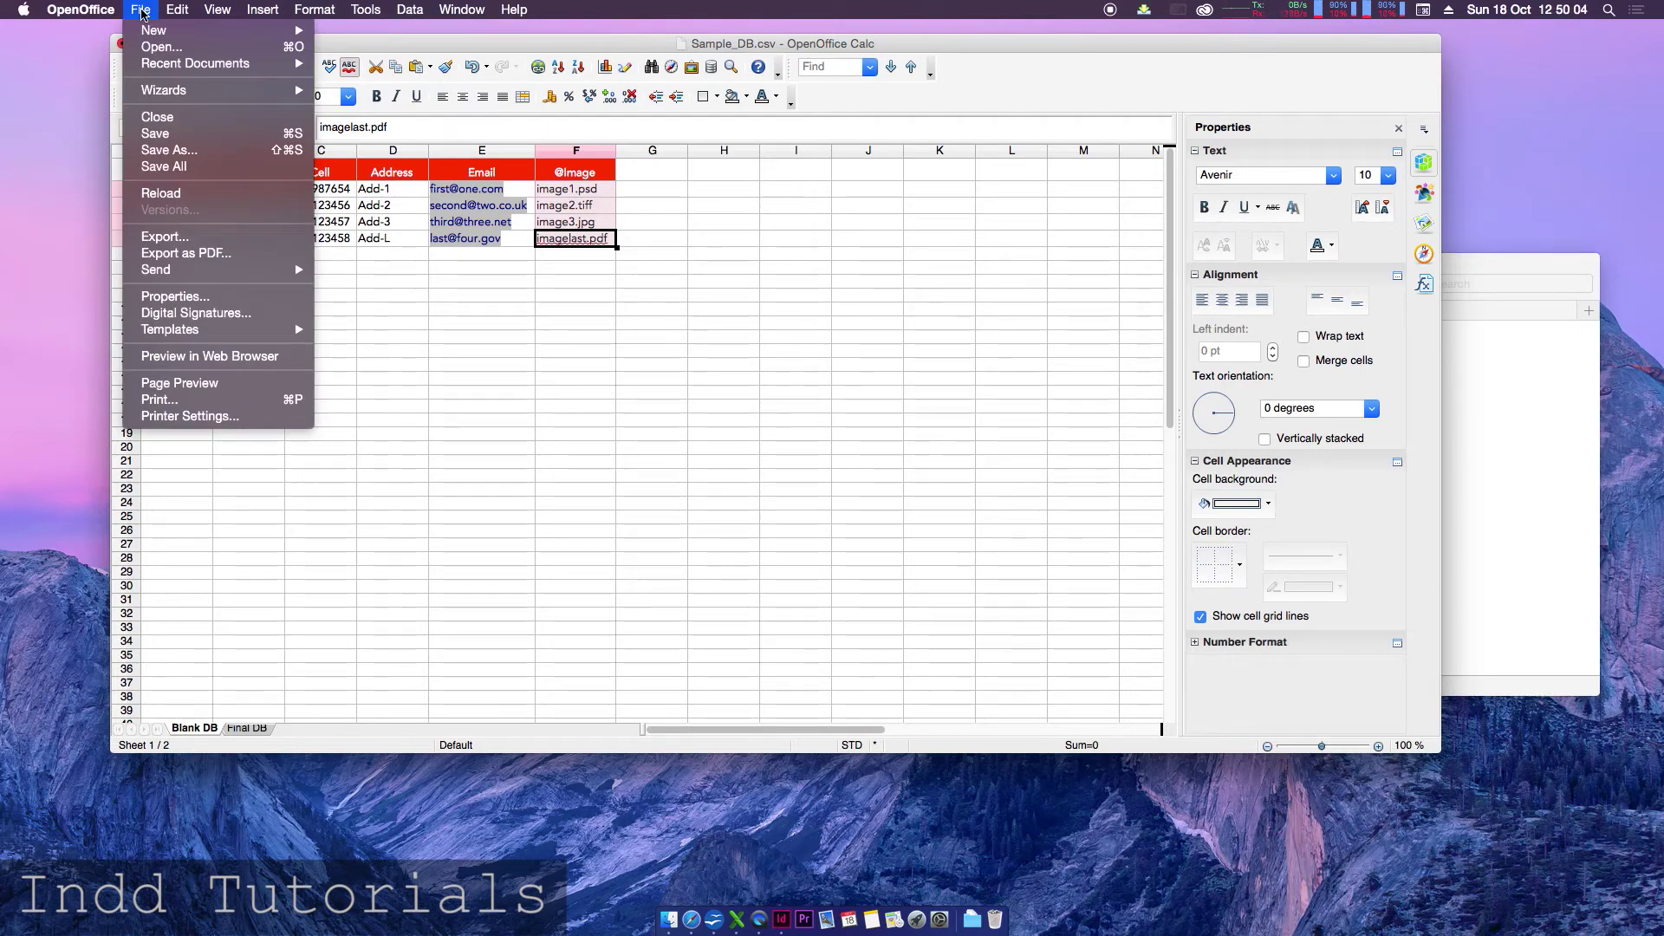
- Save a copy named Sample_DB_OpenOfficeDoc as Microsoft Excel 97/2000/XP (.xls), keeping that format
click(169, 150)
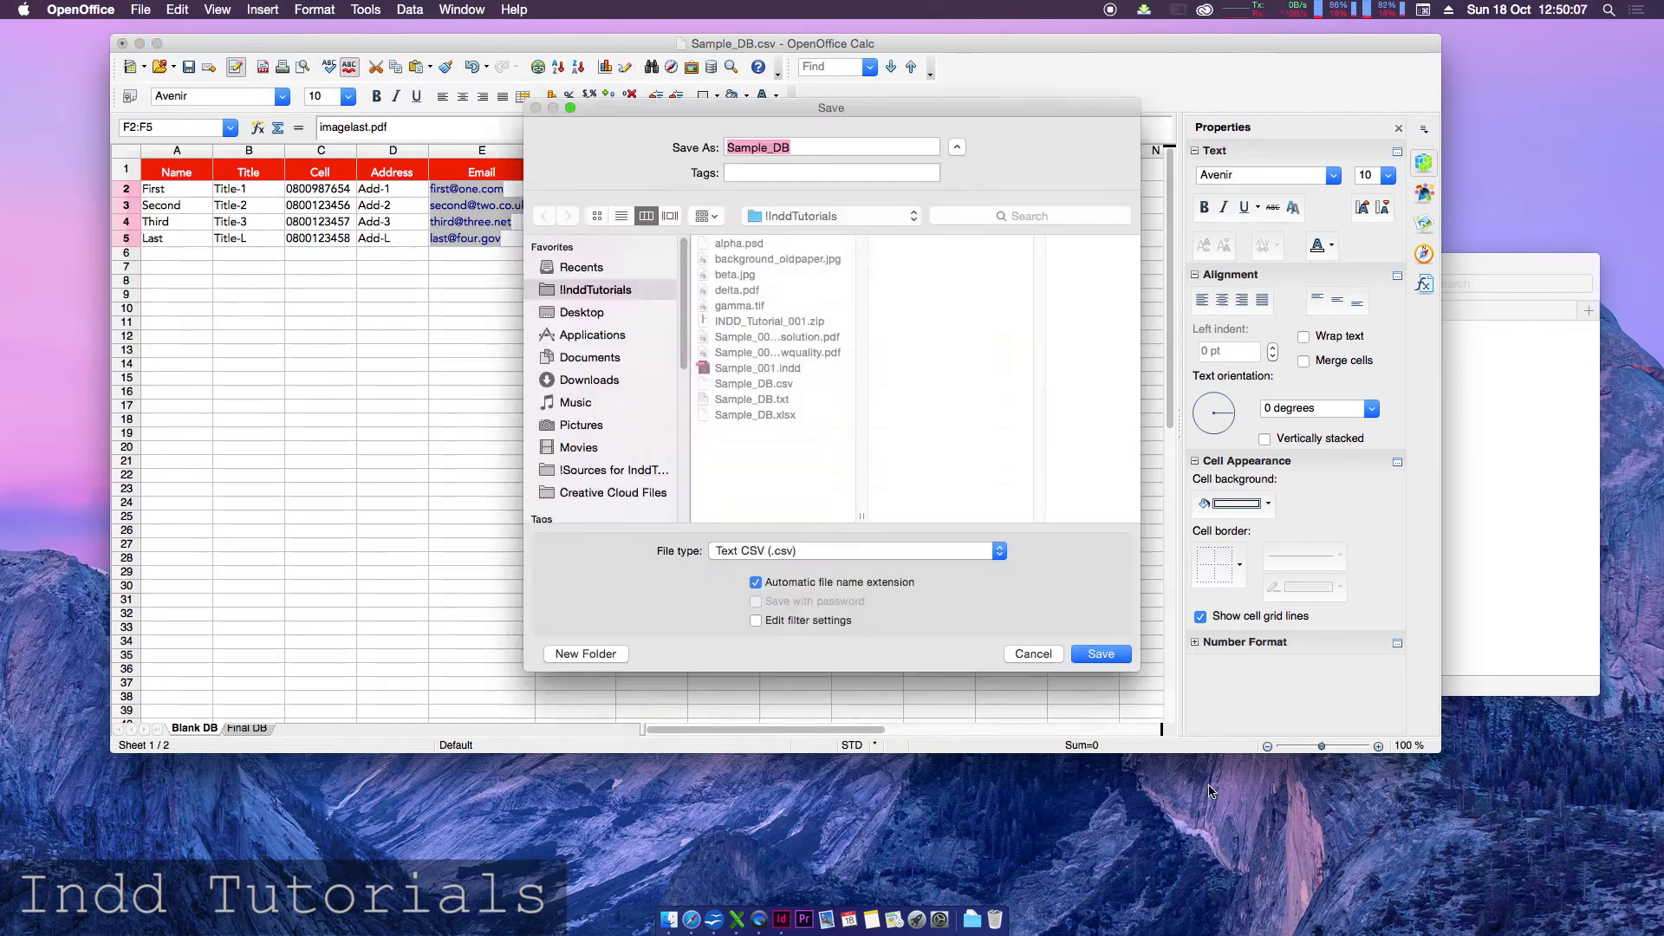
key(Right)
text(_OpenOfficeDoc)
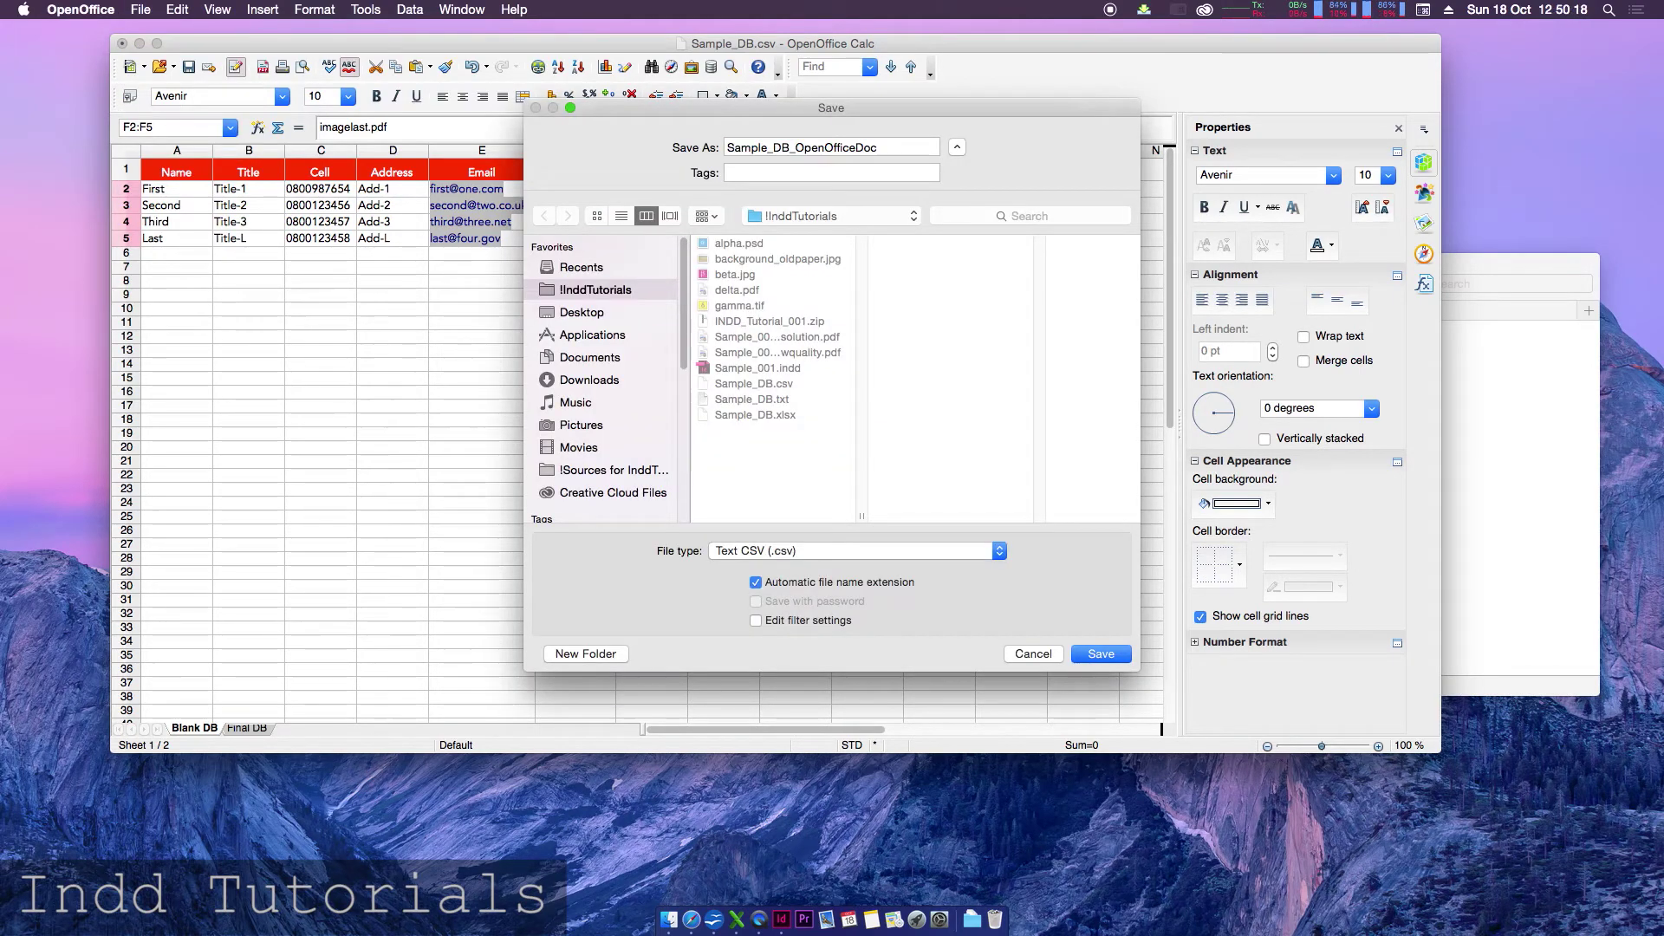
click(800, 546)
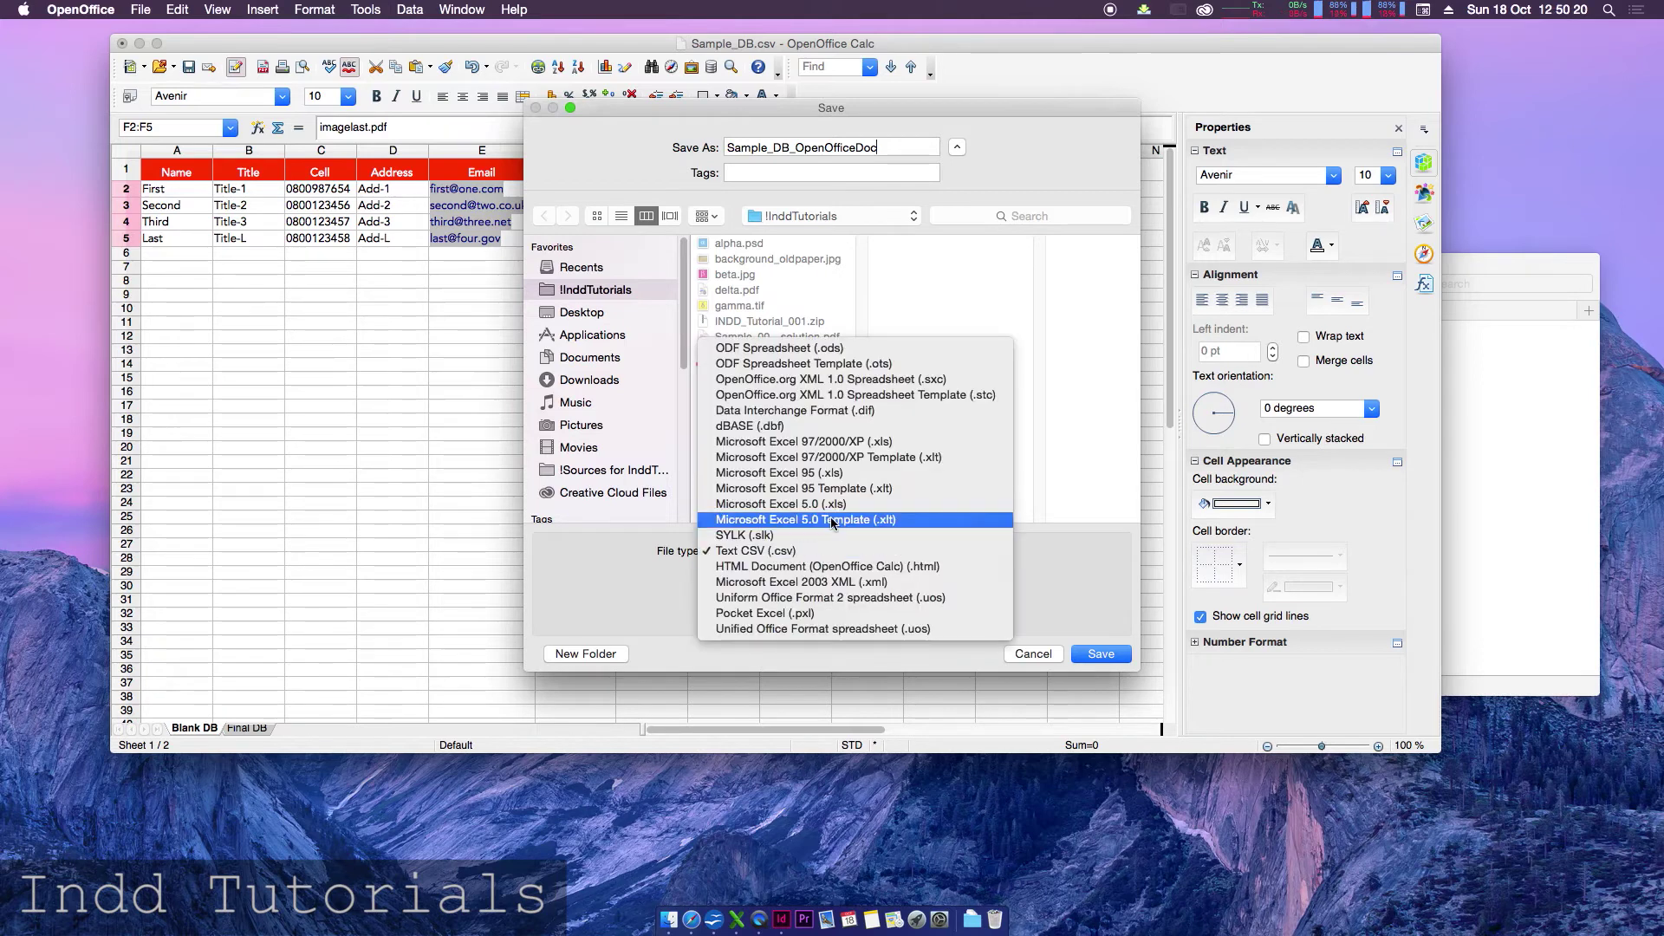
click(815, 443)
click(1113, 656)
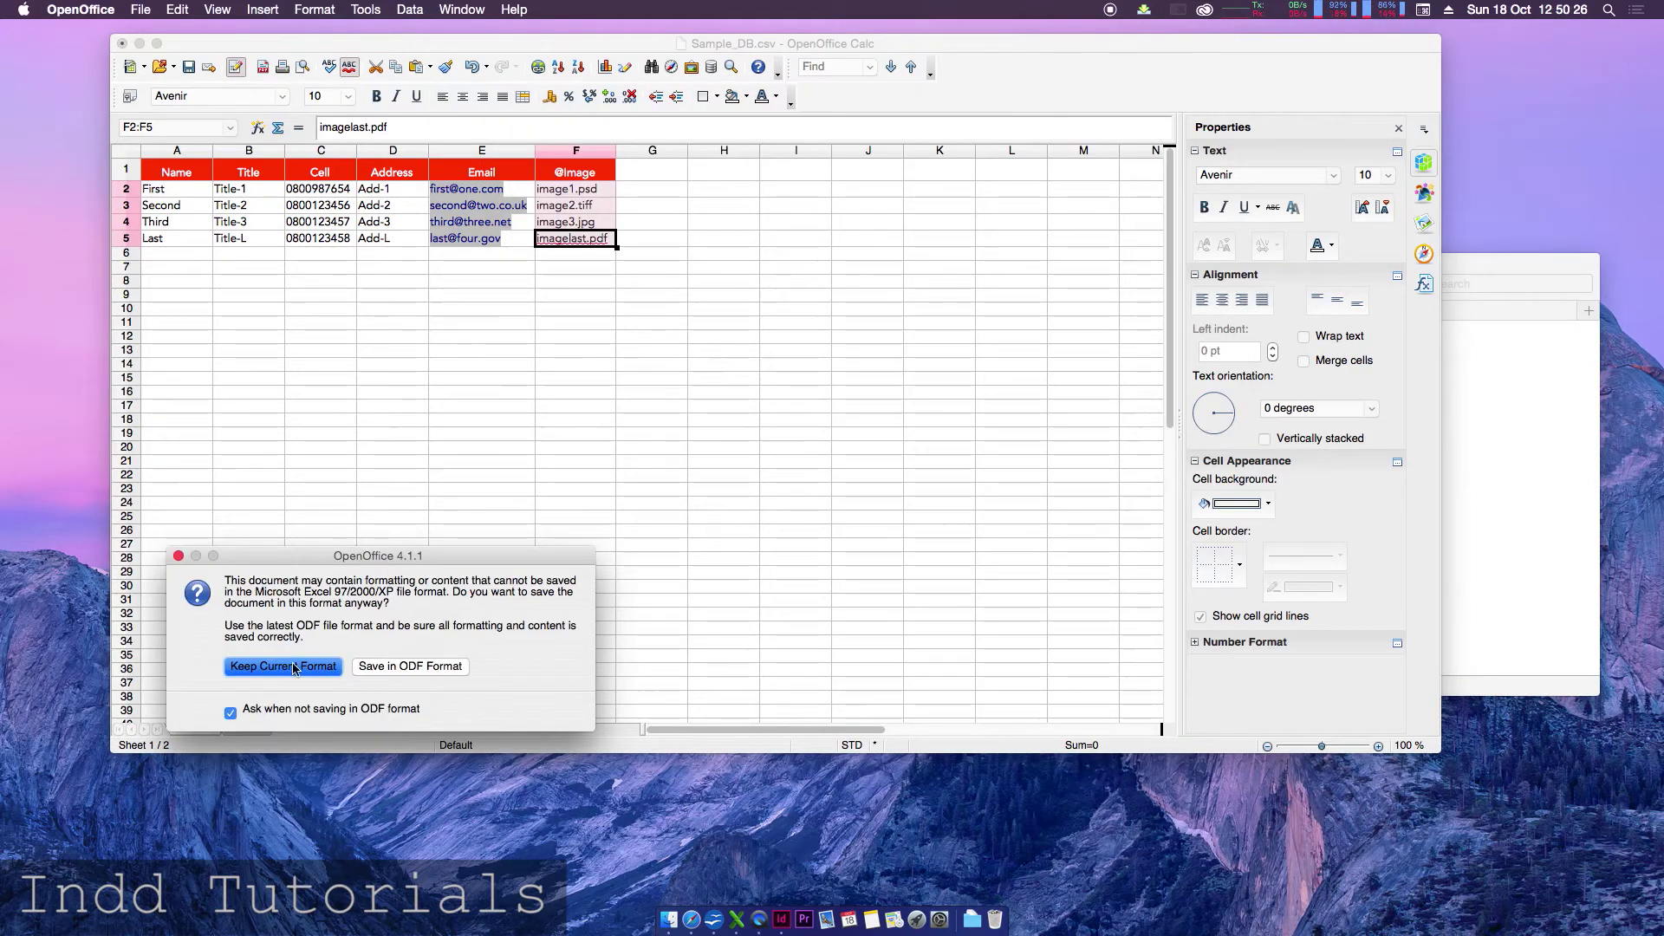
click(284, 666)
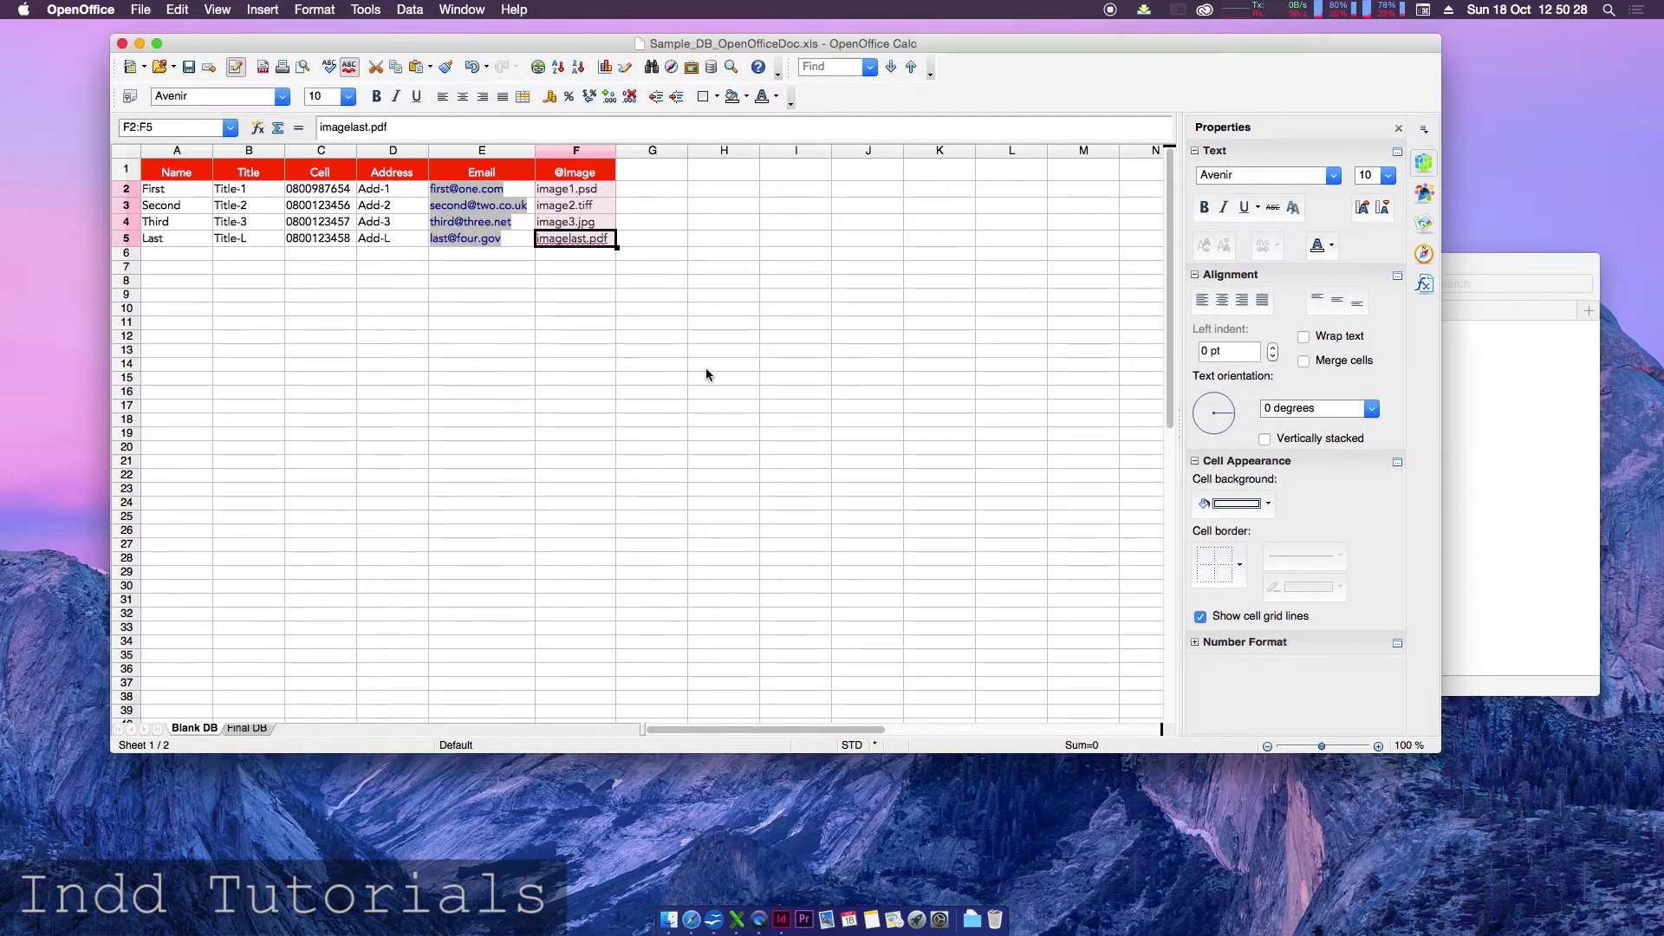
click(143, 10)
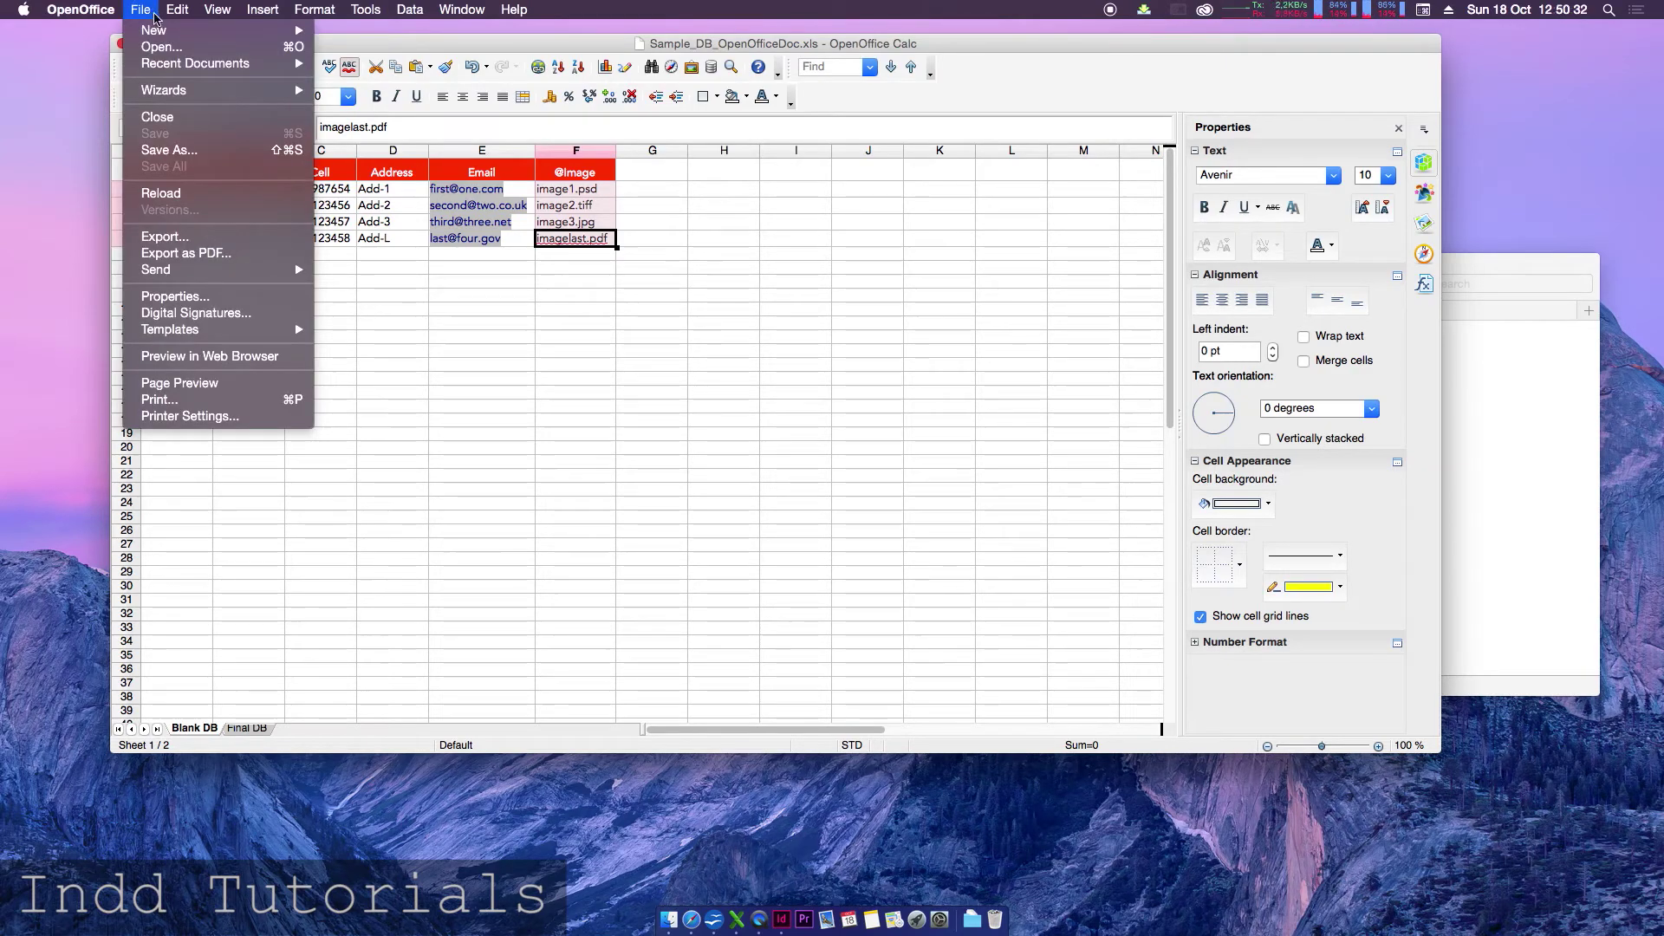
- Save the sheet as Text CSV over the existing Sample_DB.csv, keeping the format
click(169, 150)
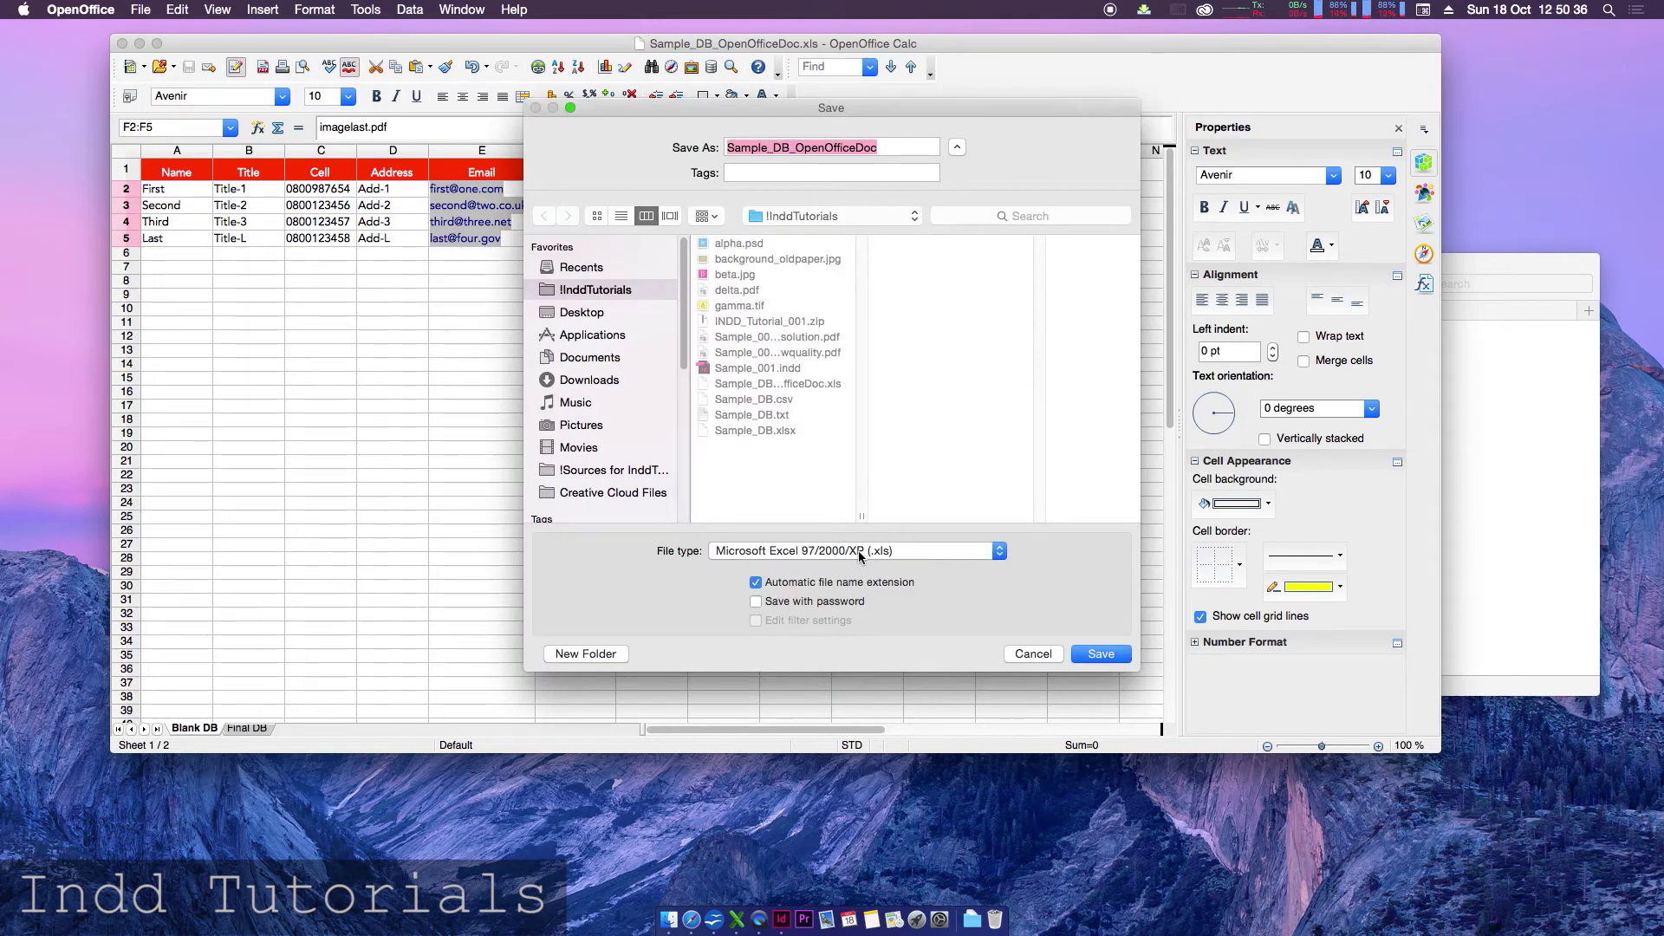
click(859, 556)
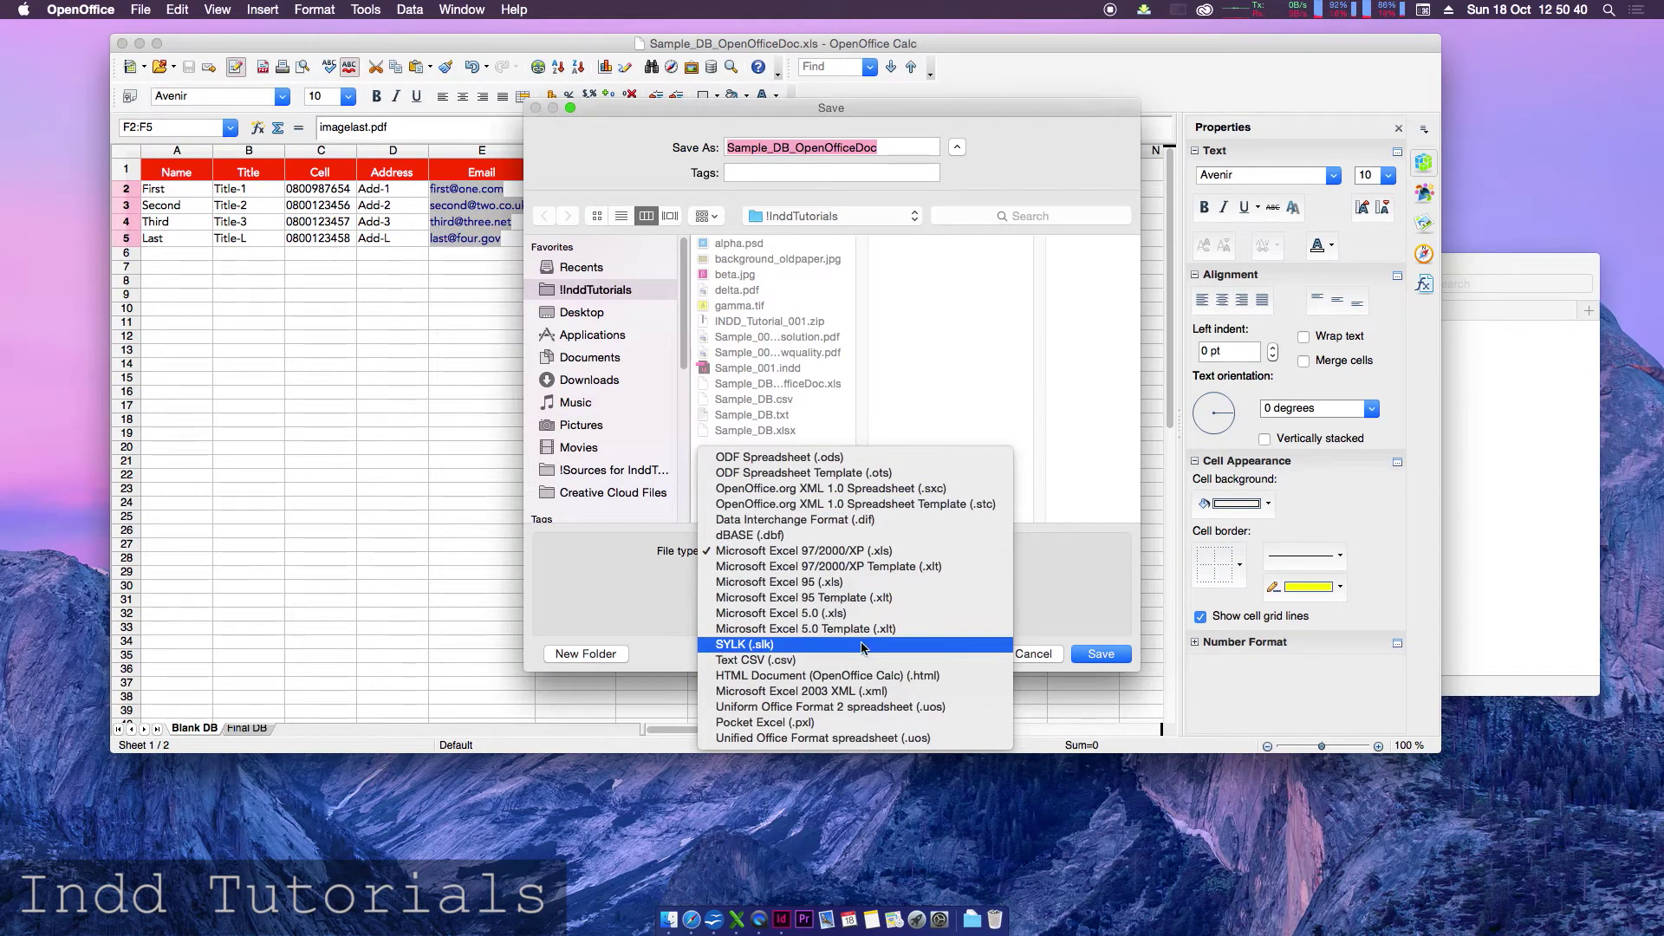
click(814, 662)
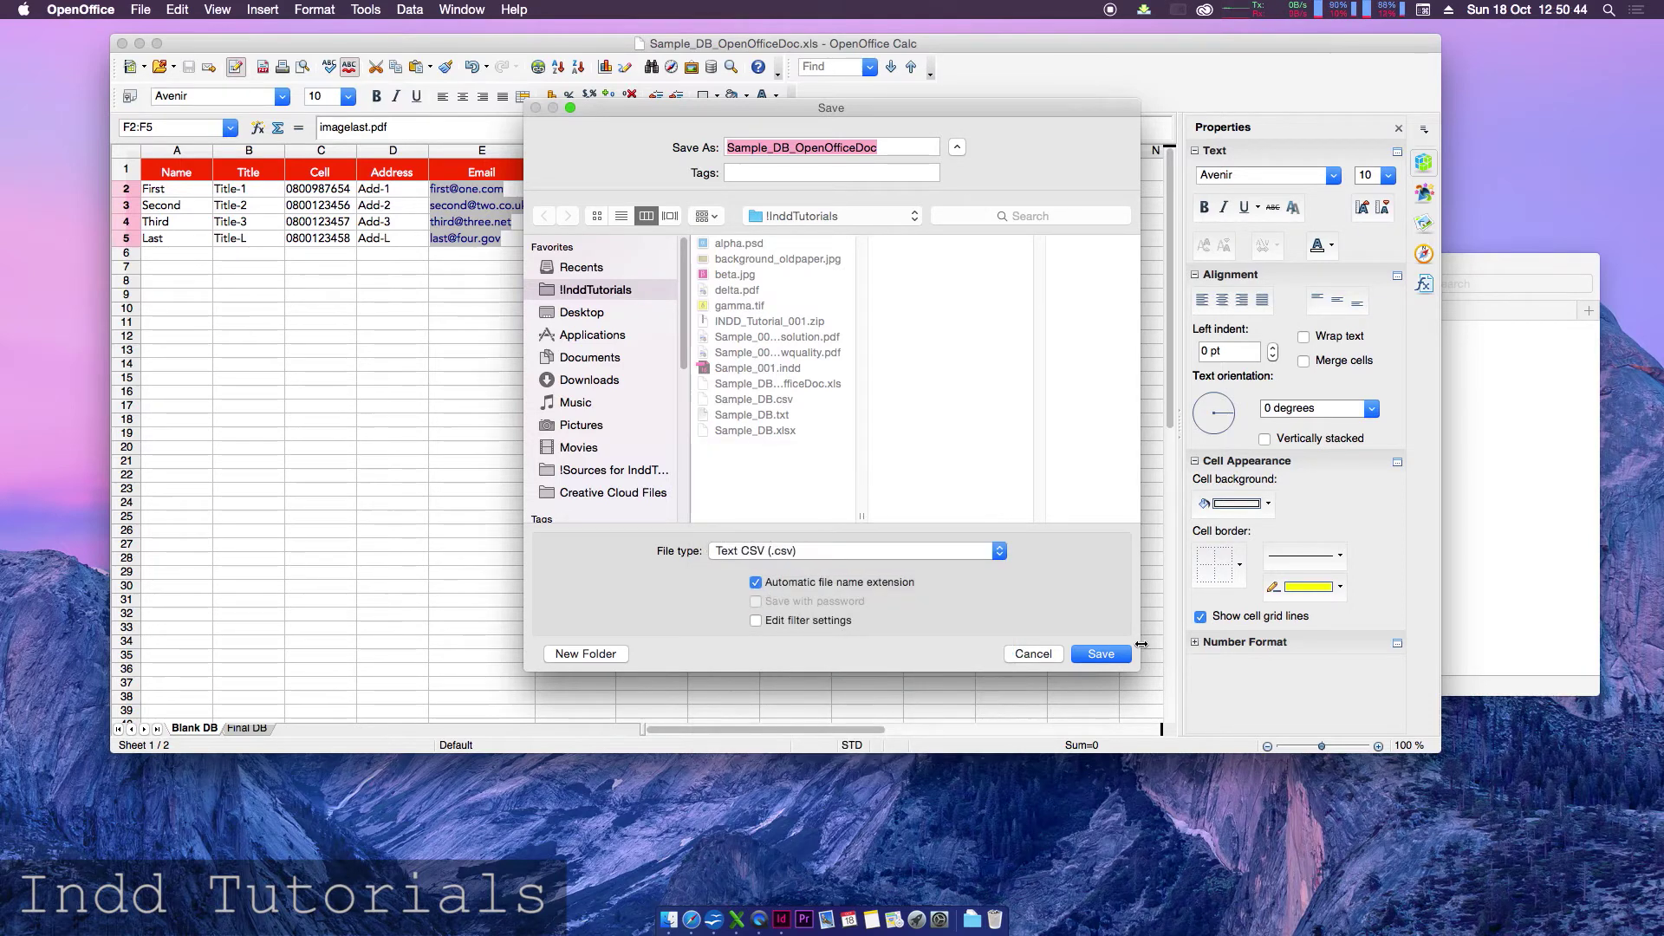
click(1092, 658)
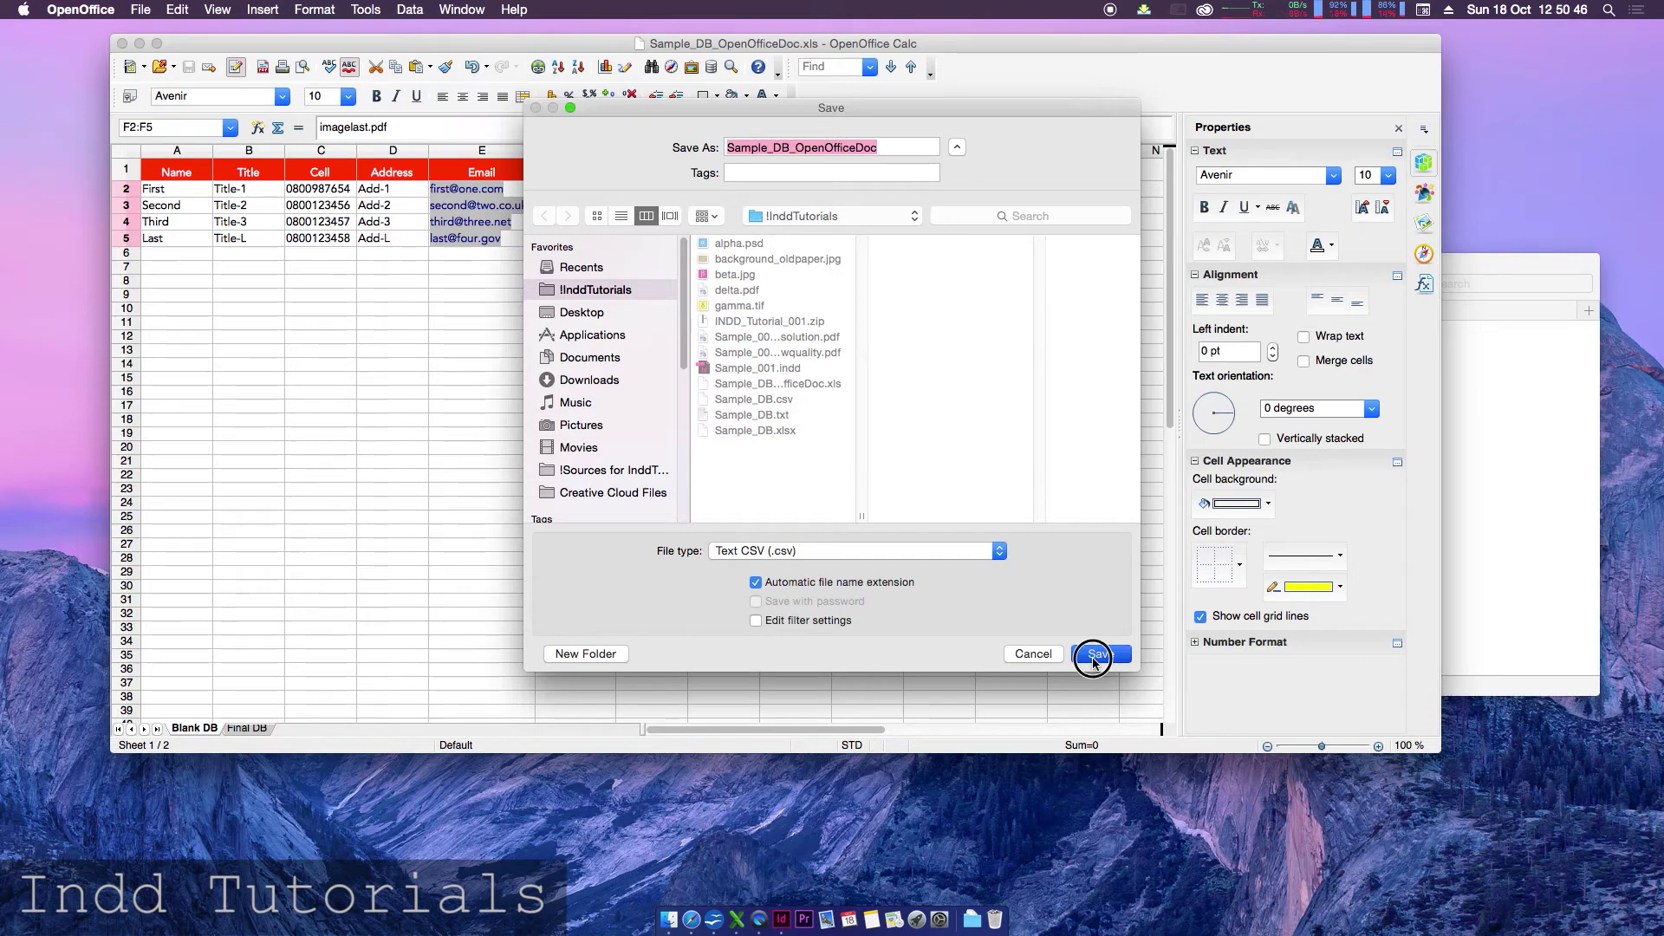
click(775, 399)
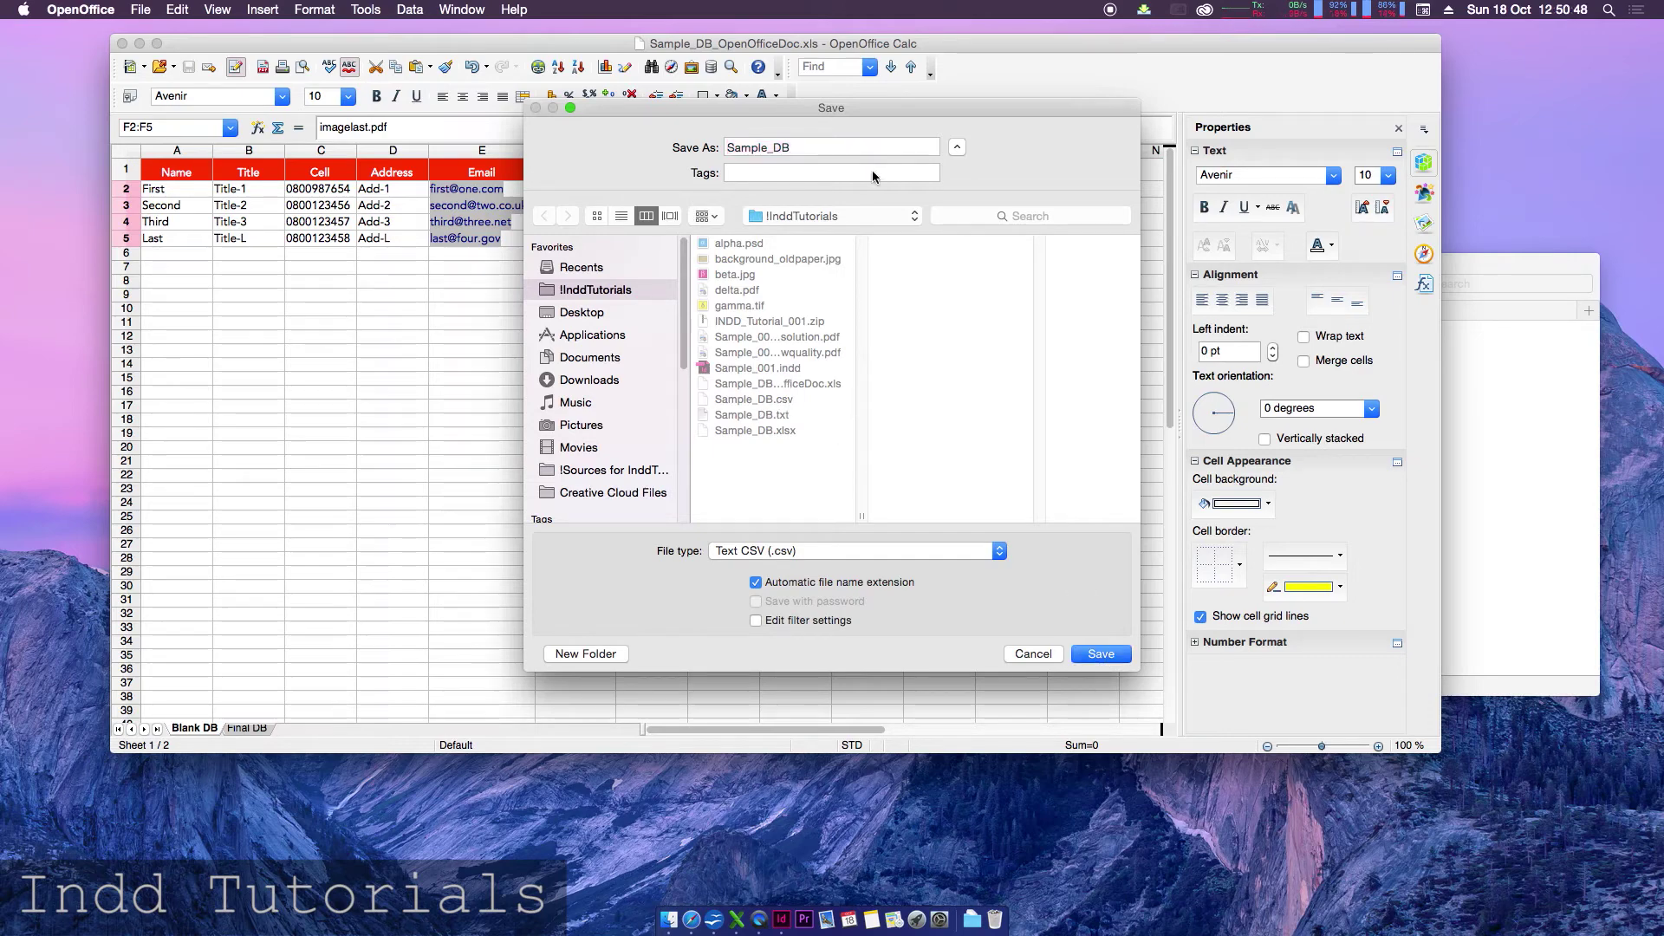
click(1101, 653)
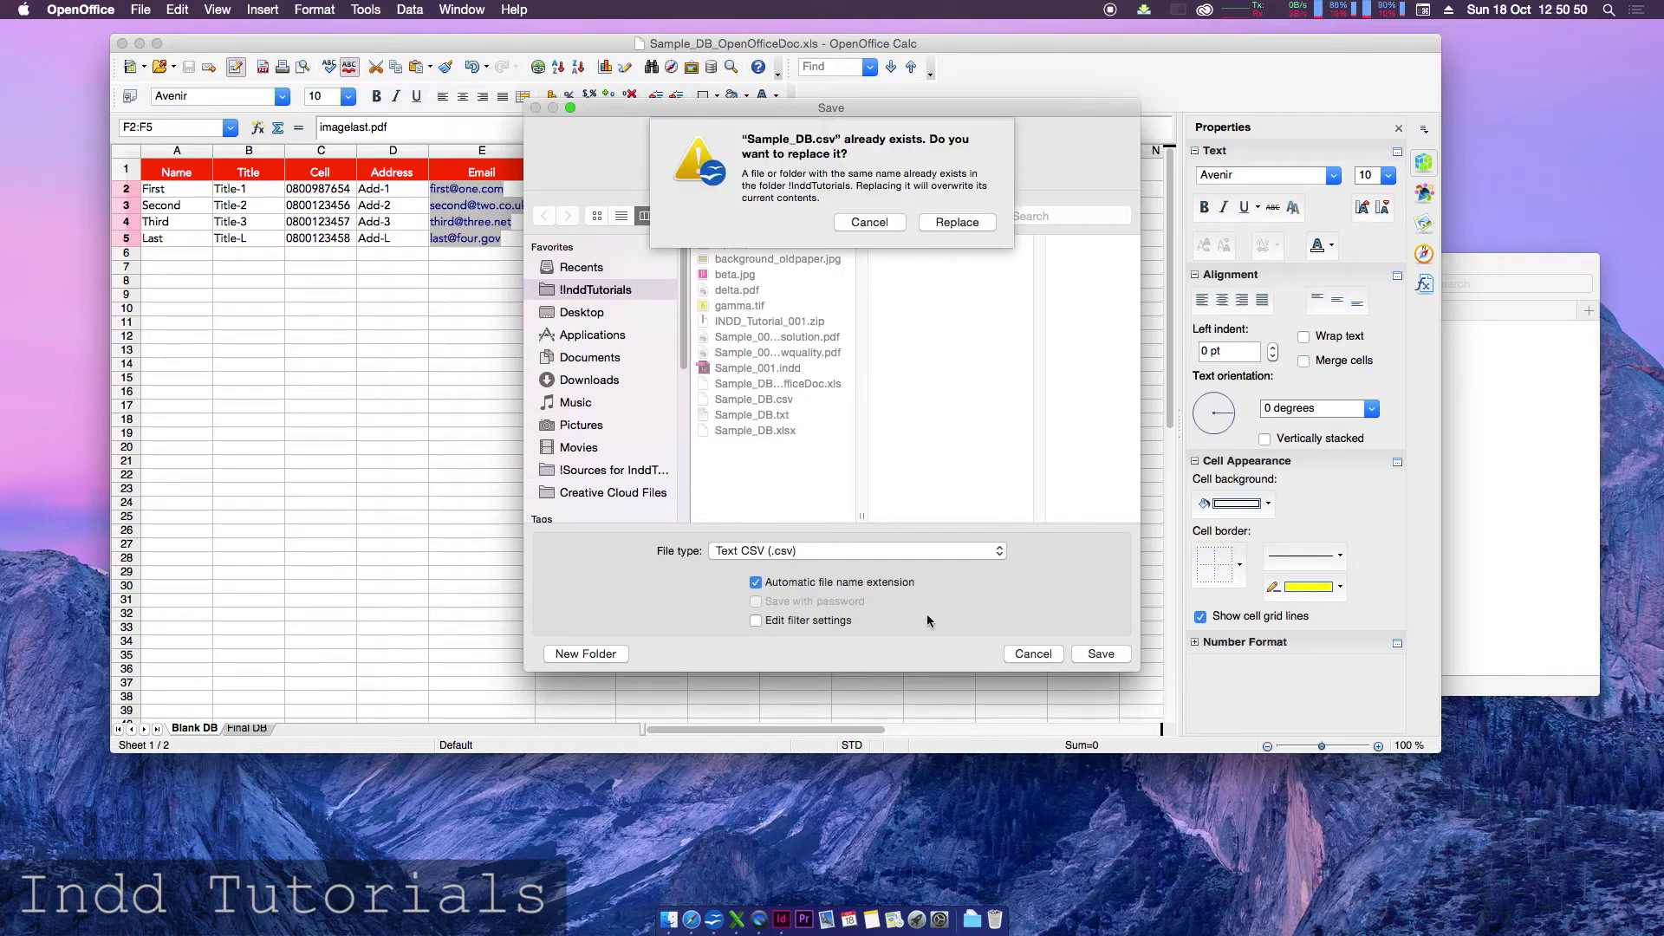
click(959, 221)
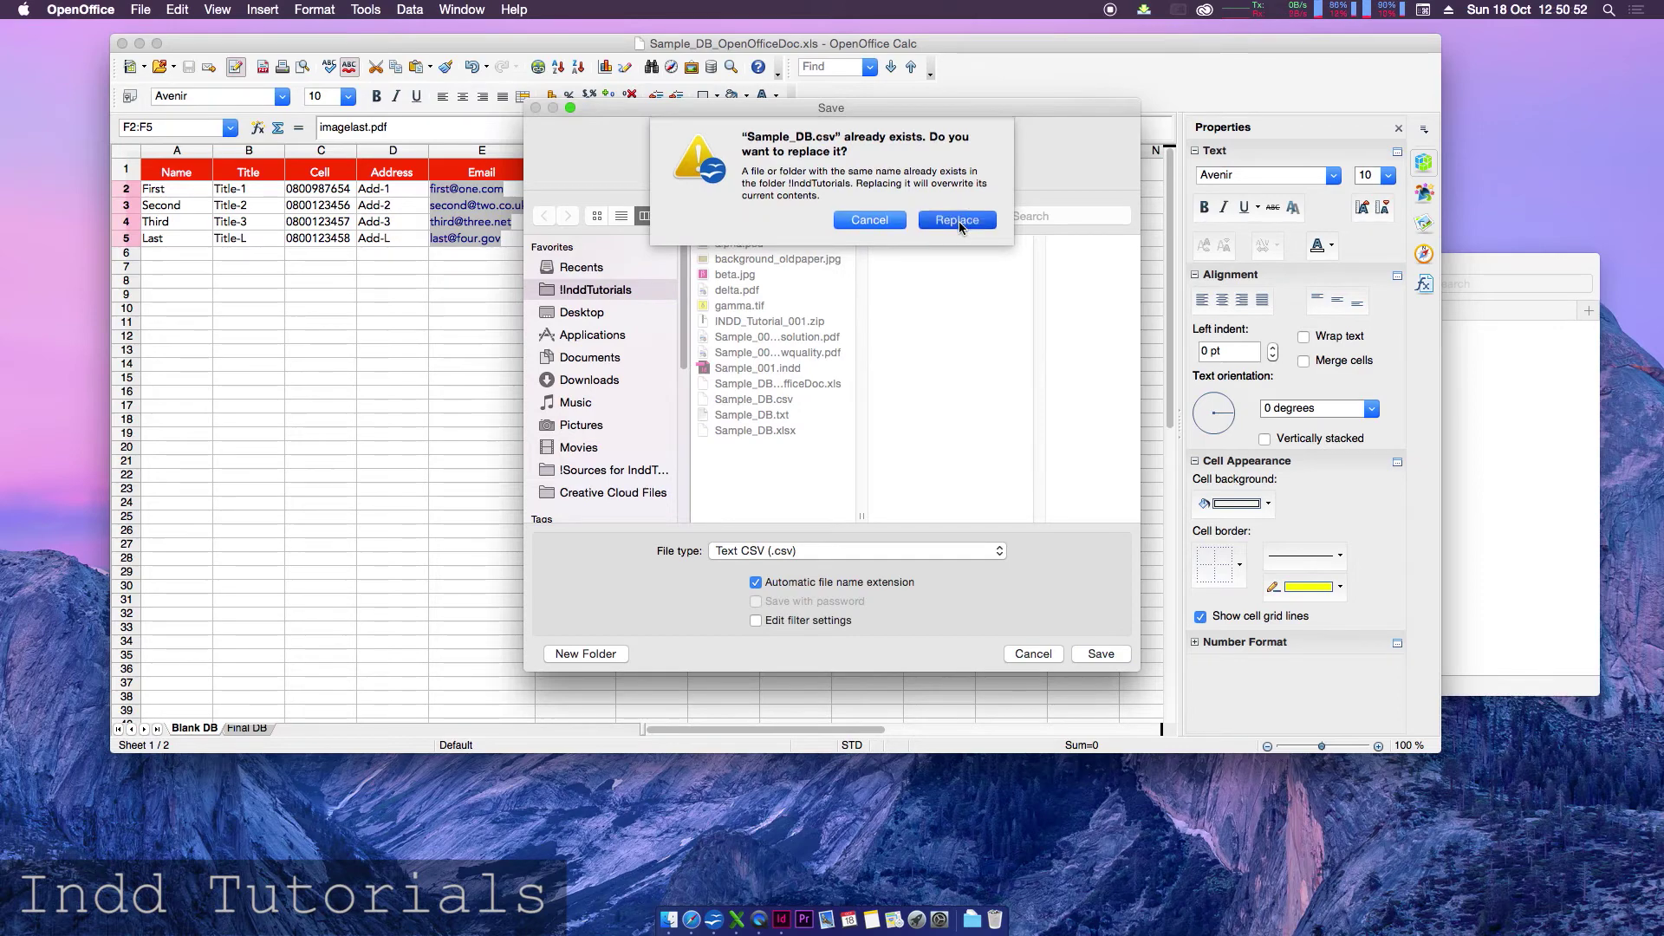
click(301, 666)
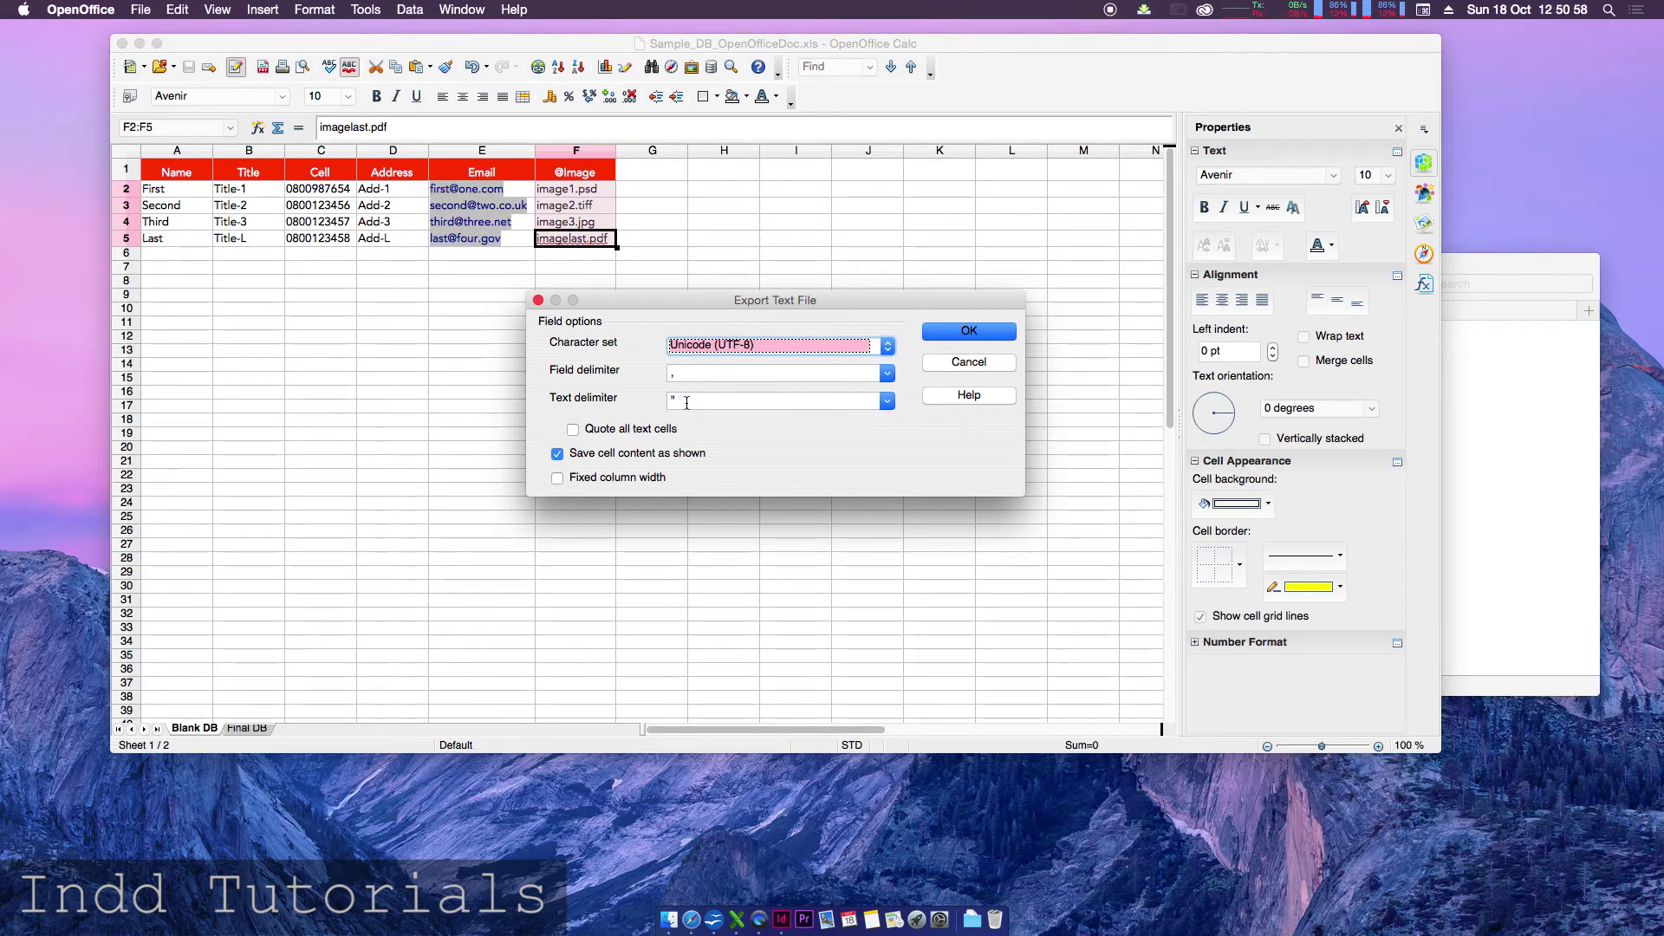
- Accept UTF-8 comma-delimited export, acknowledge the active-sheet warning, and close the window
click(964, 332)
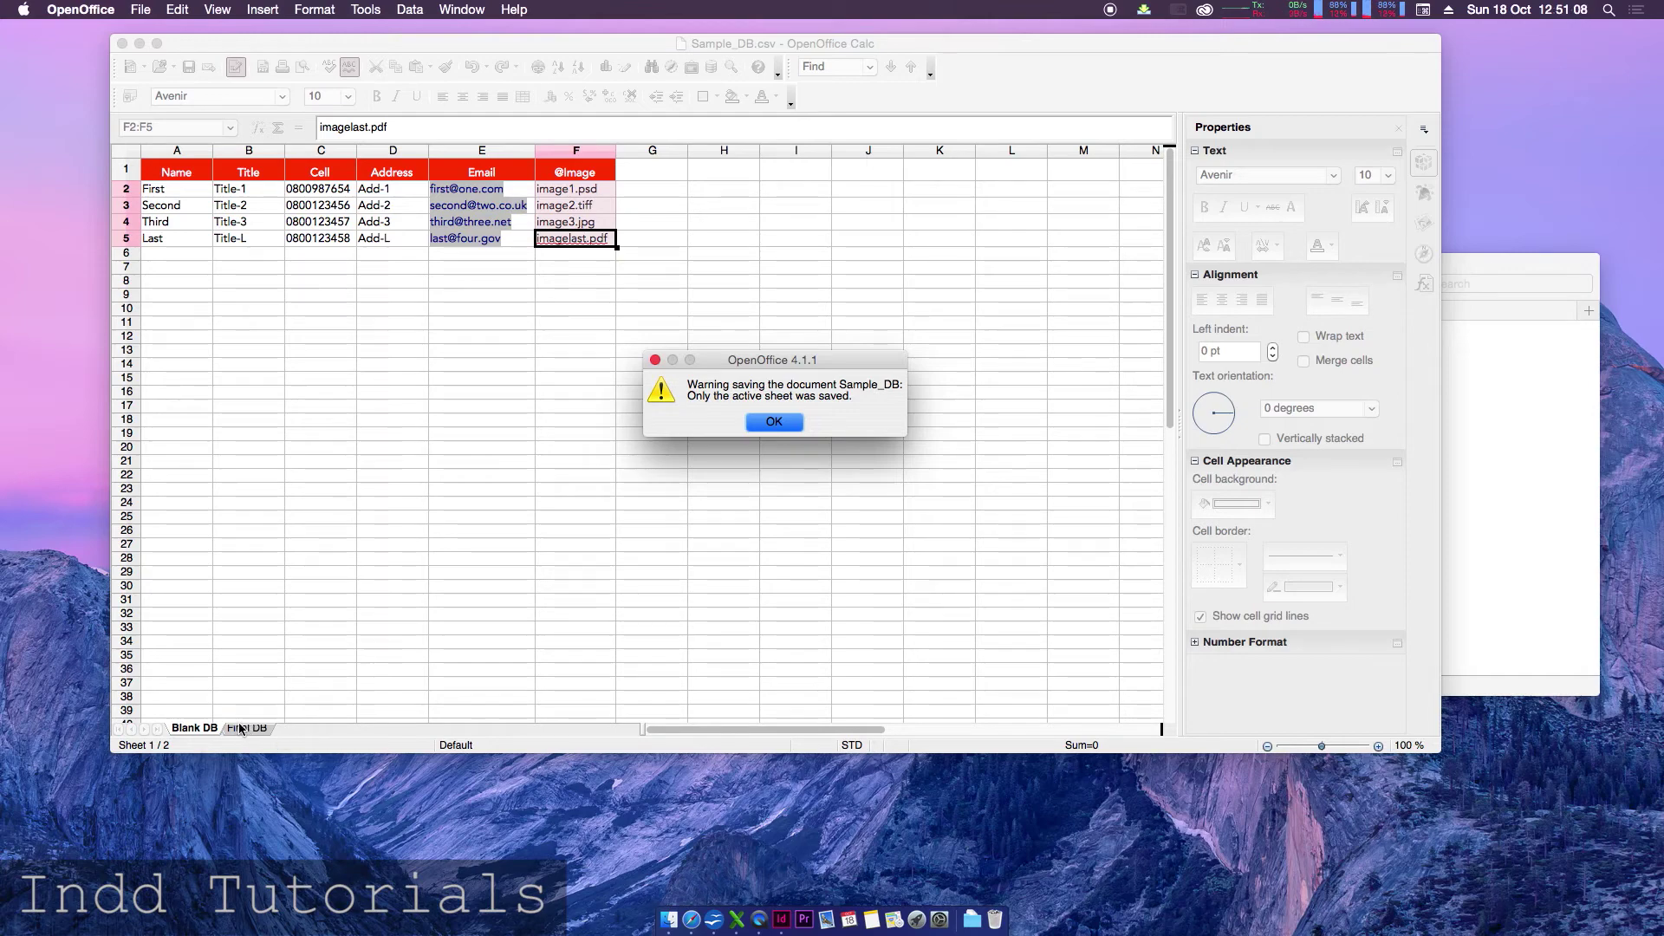
click(785, 421)
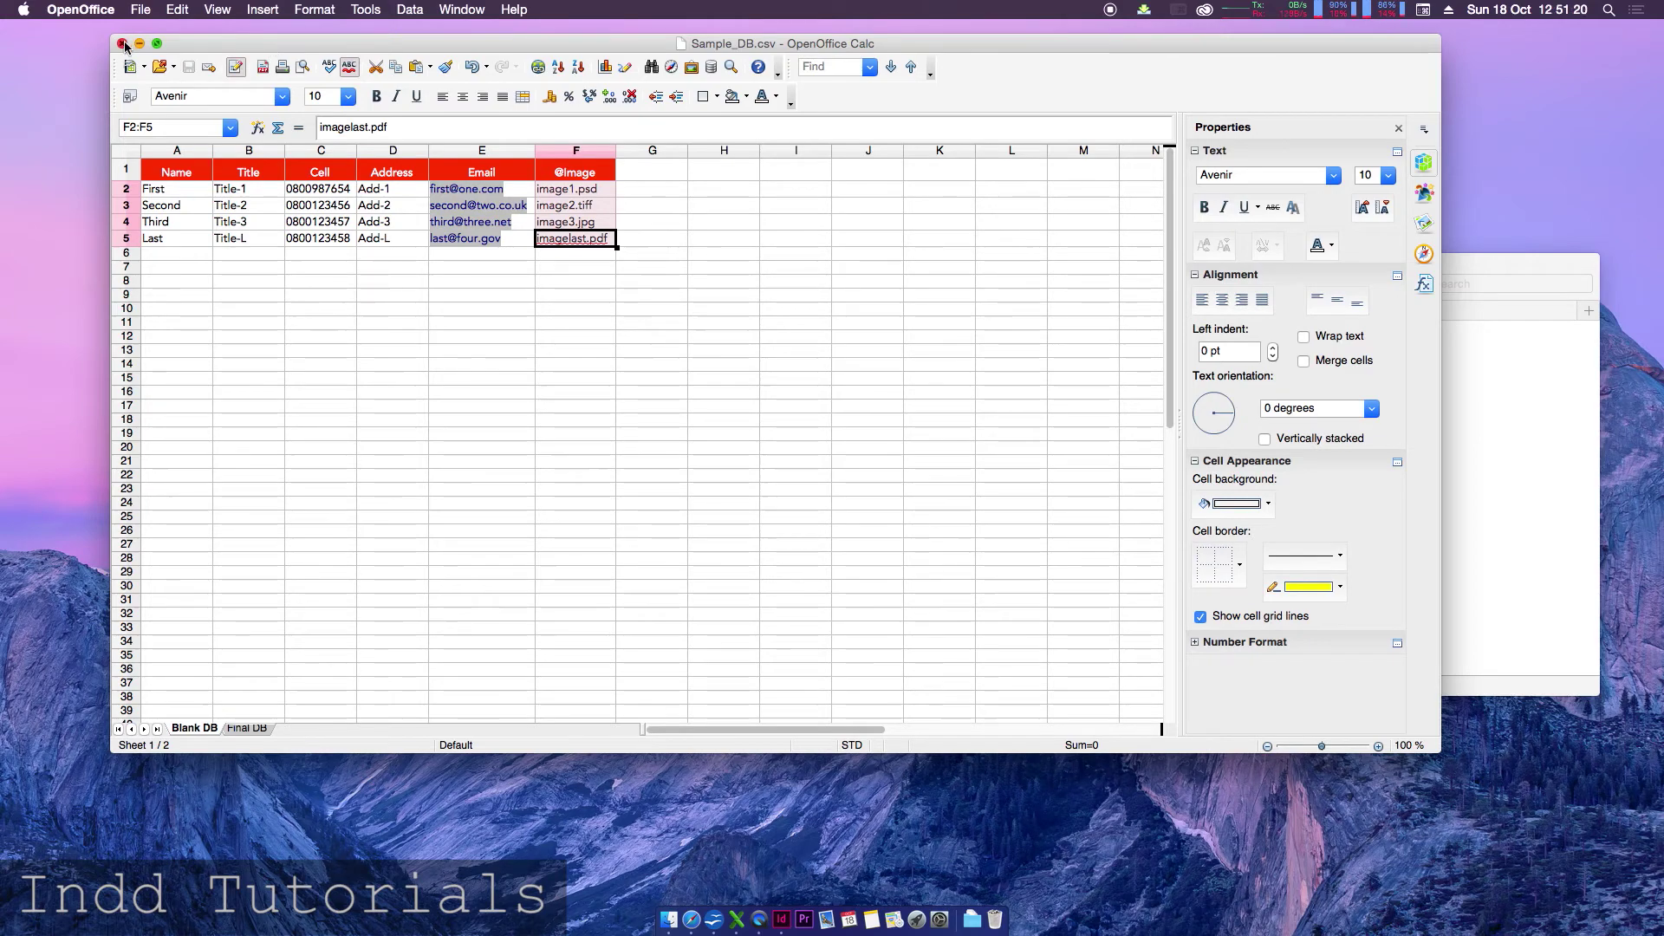
click(122, 43)
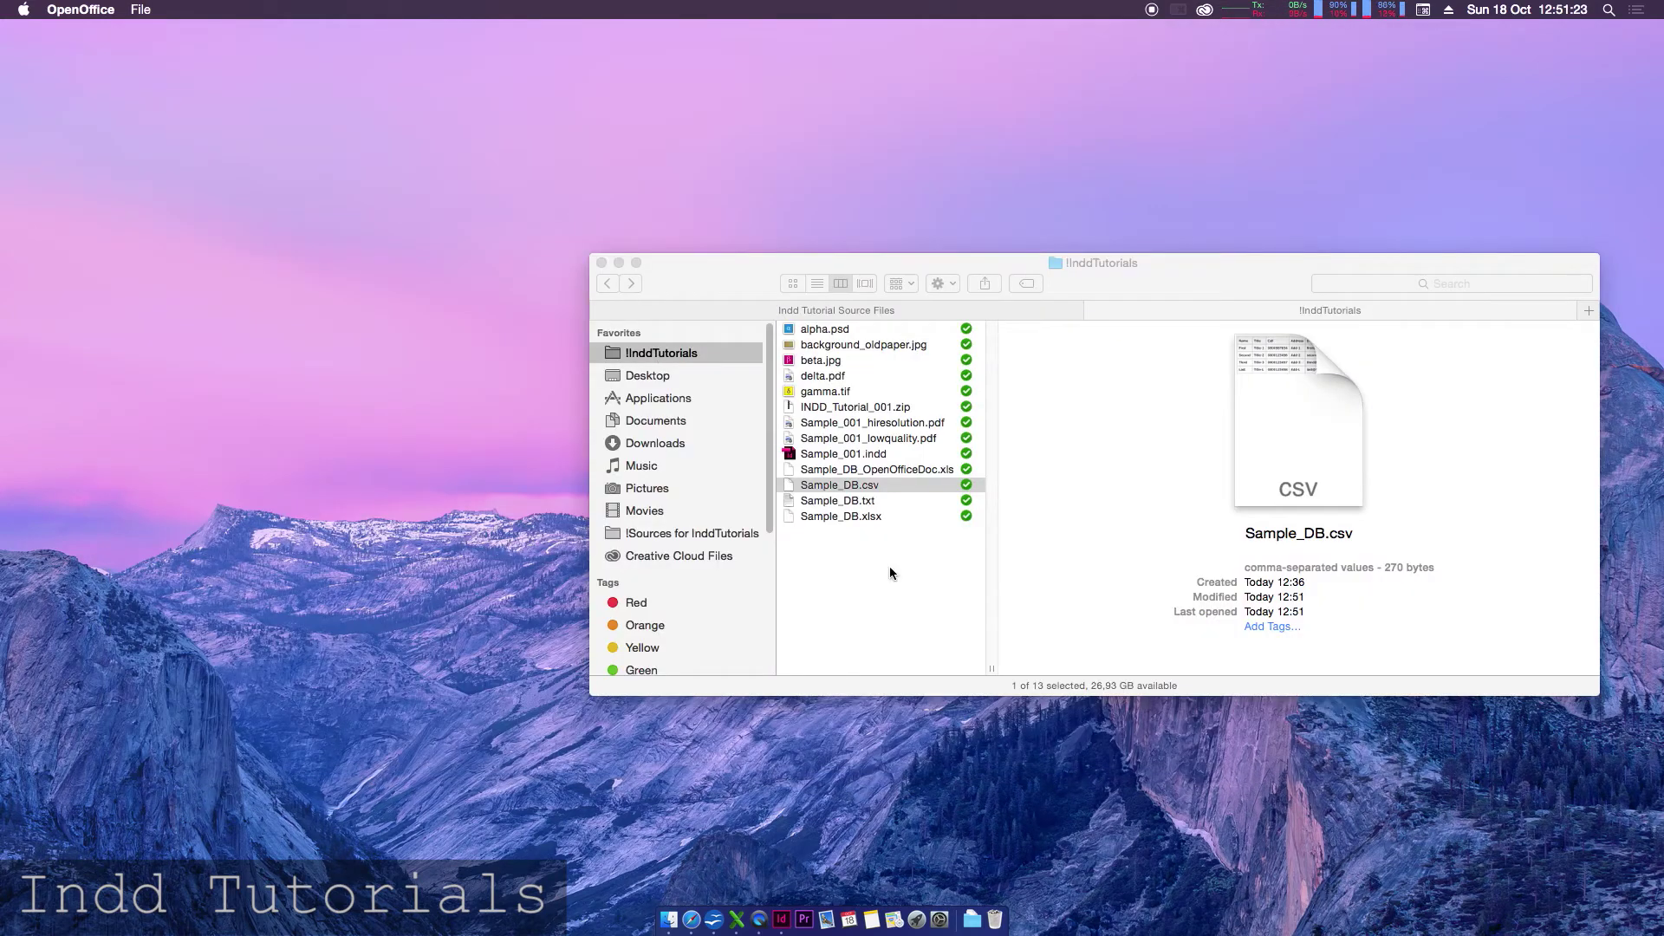
- Open Sample_DB.xlsx in Microsoft Excel from Finder
click(891, 603)
click(735, 917)
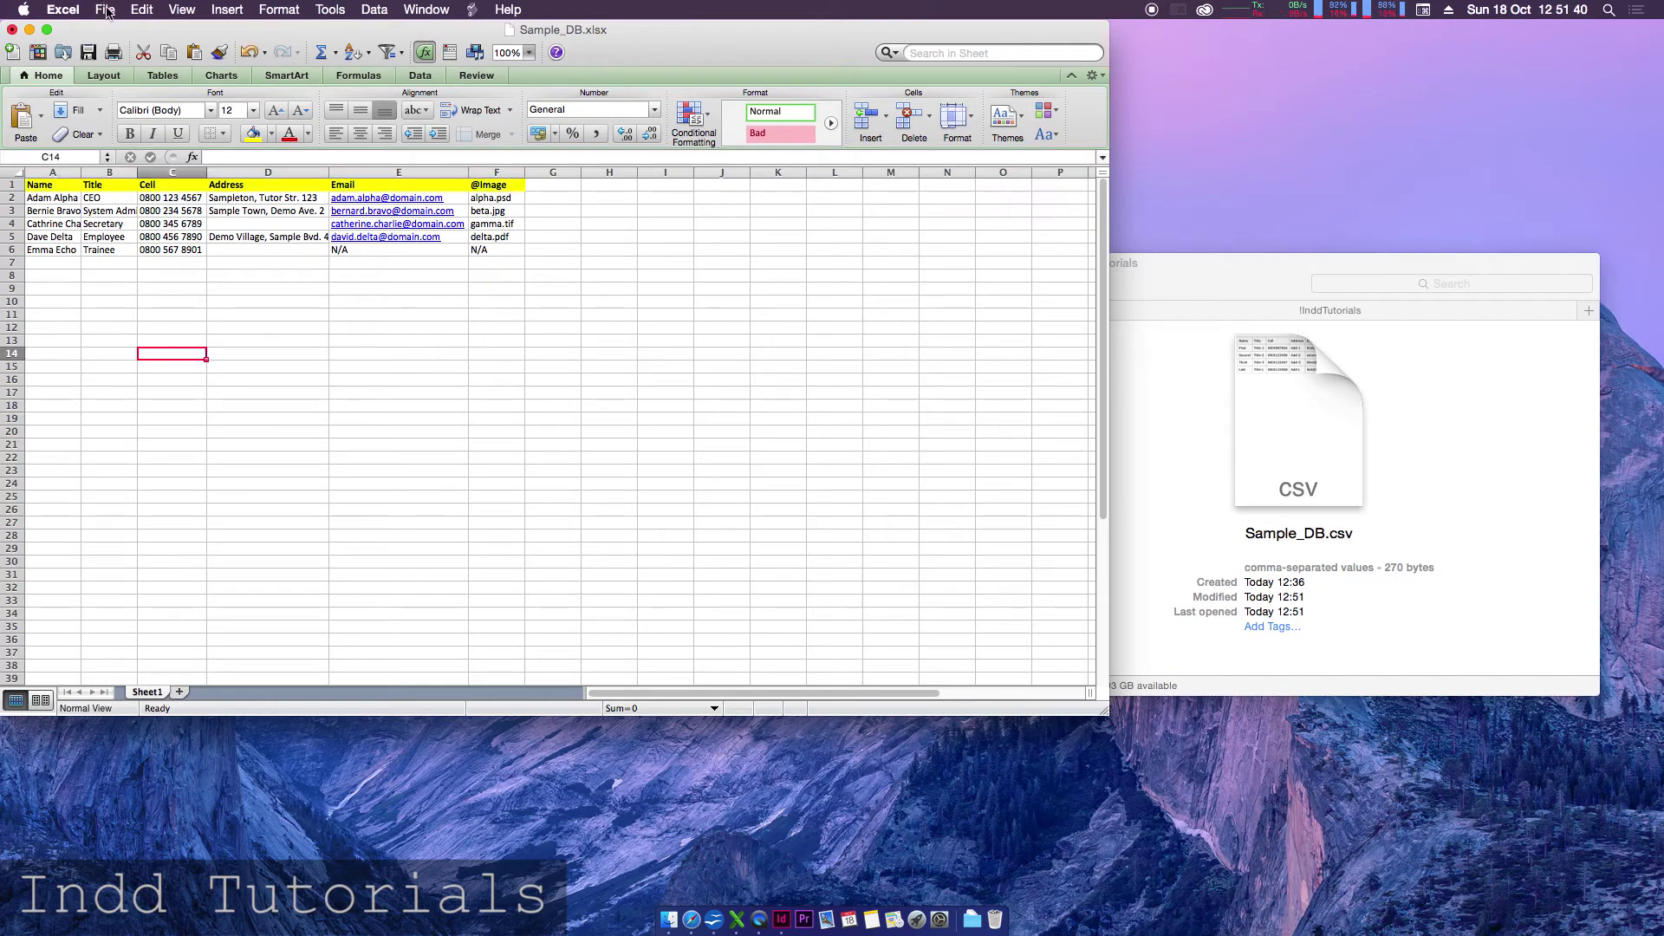
- Start Save As and set the format to UTF-16 Unicode Text (.txt)
click(106, 10)
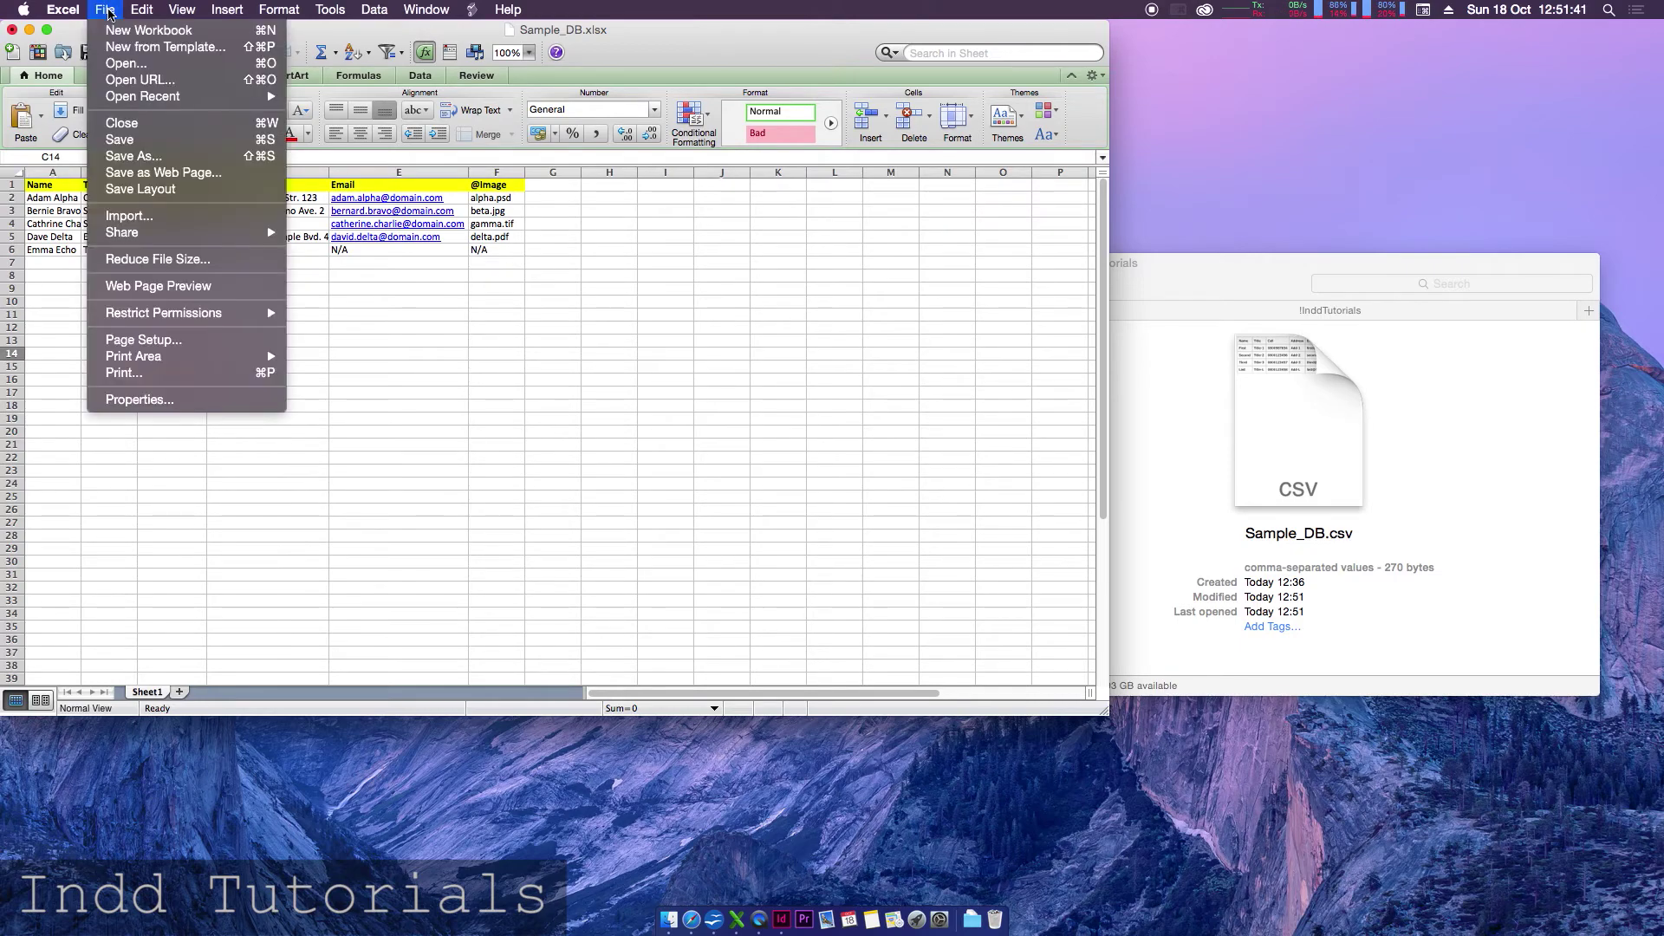
click(149, 156)
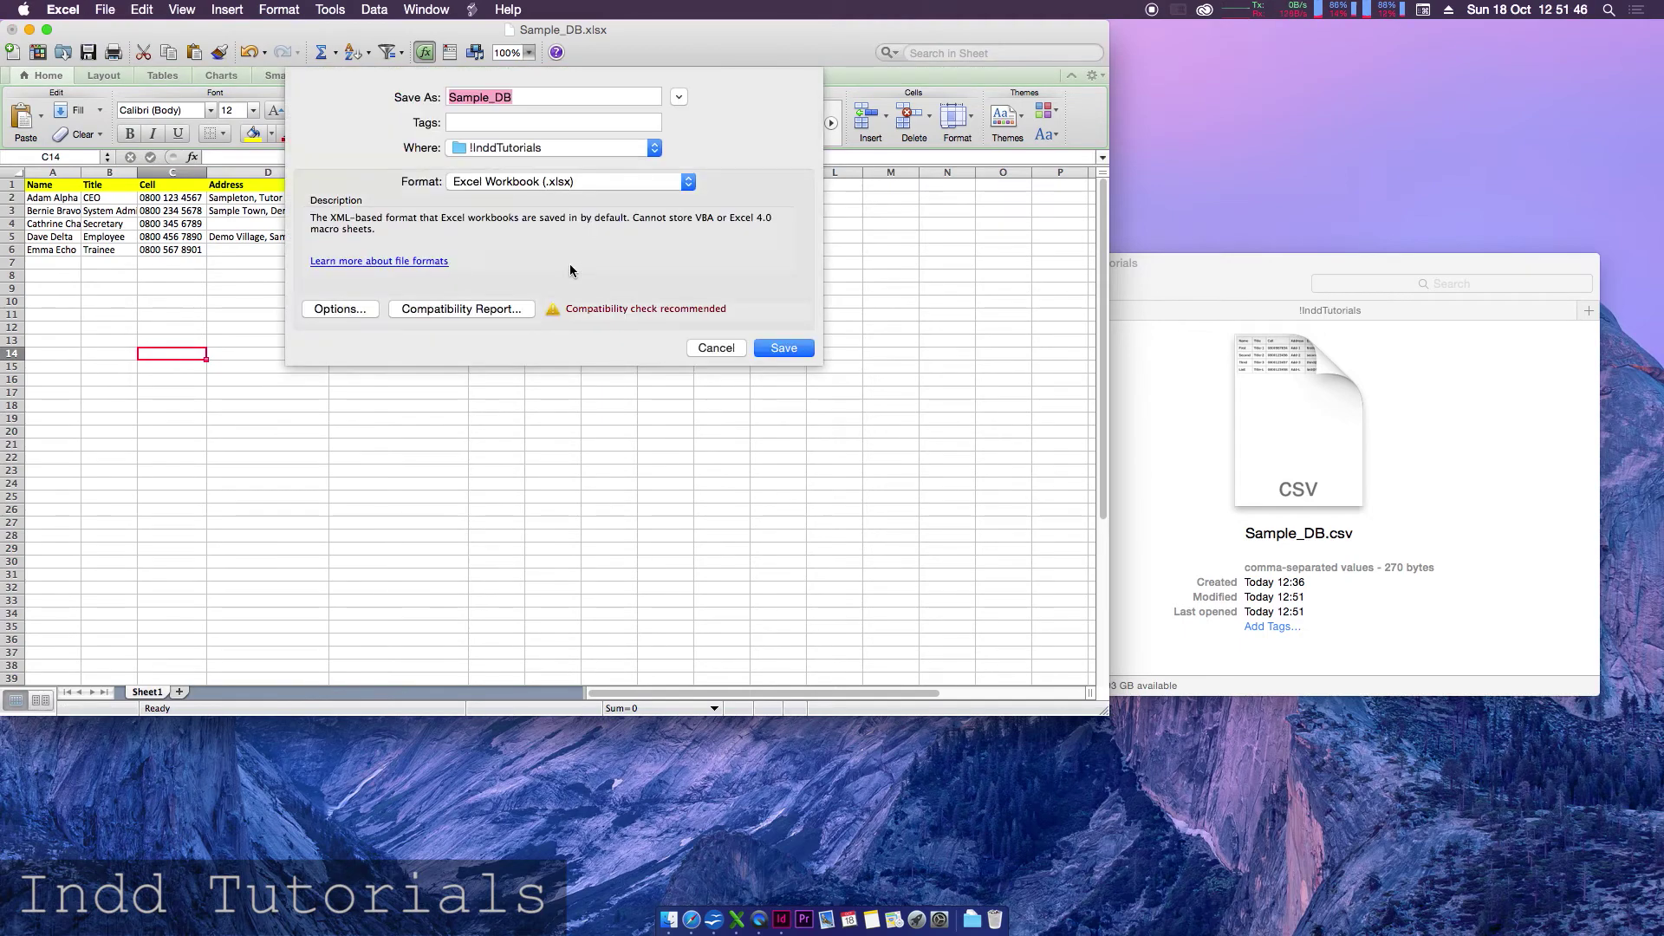
click(678, 97)
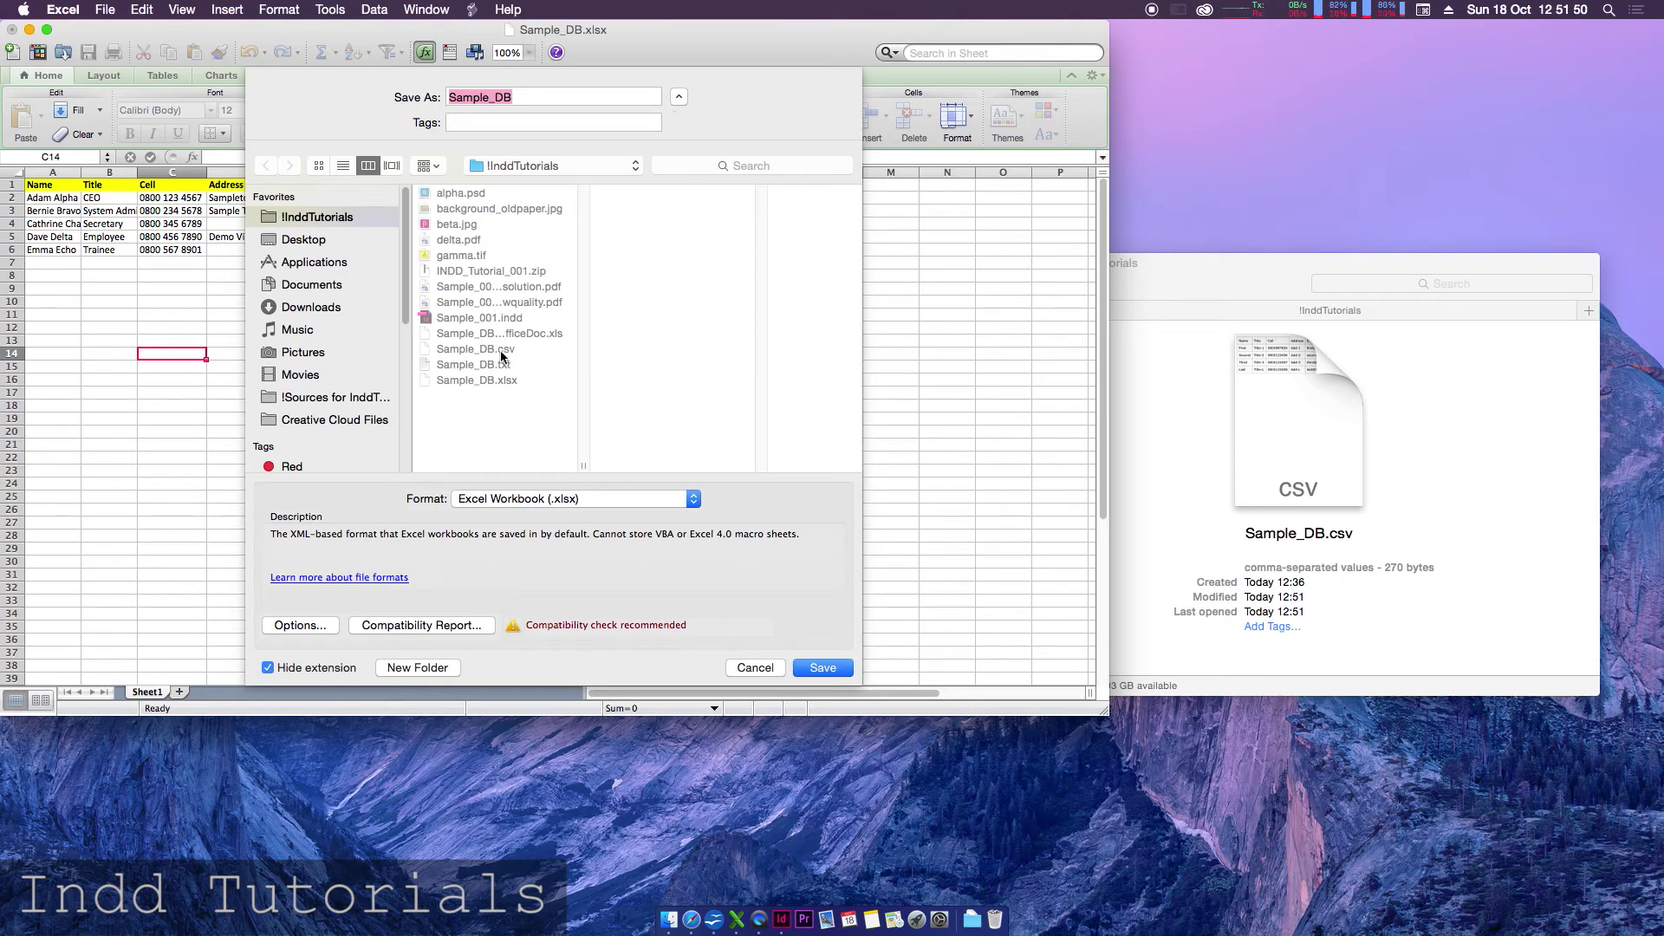
click(557, 500)
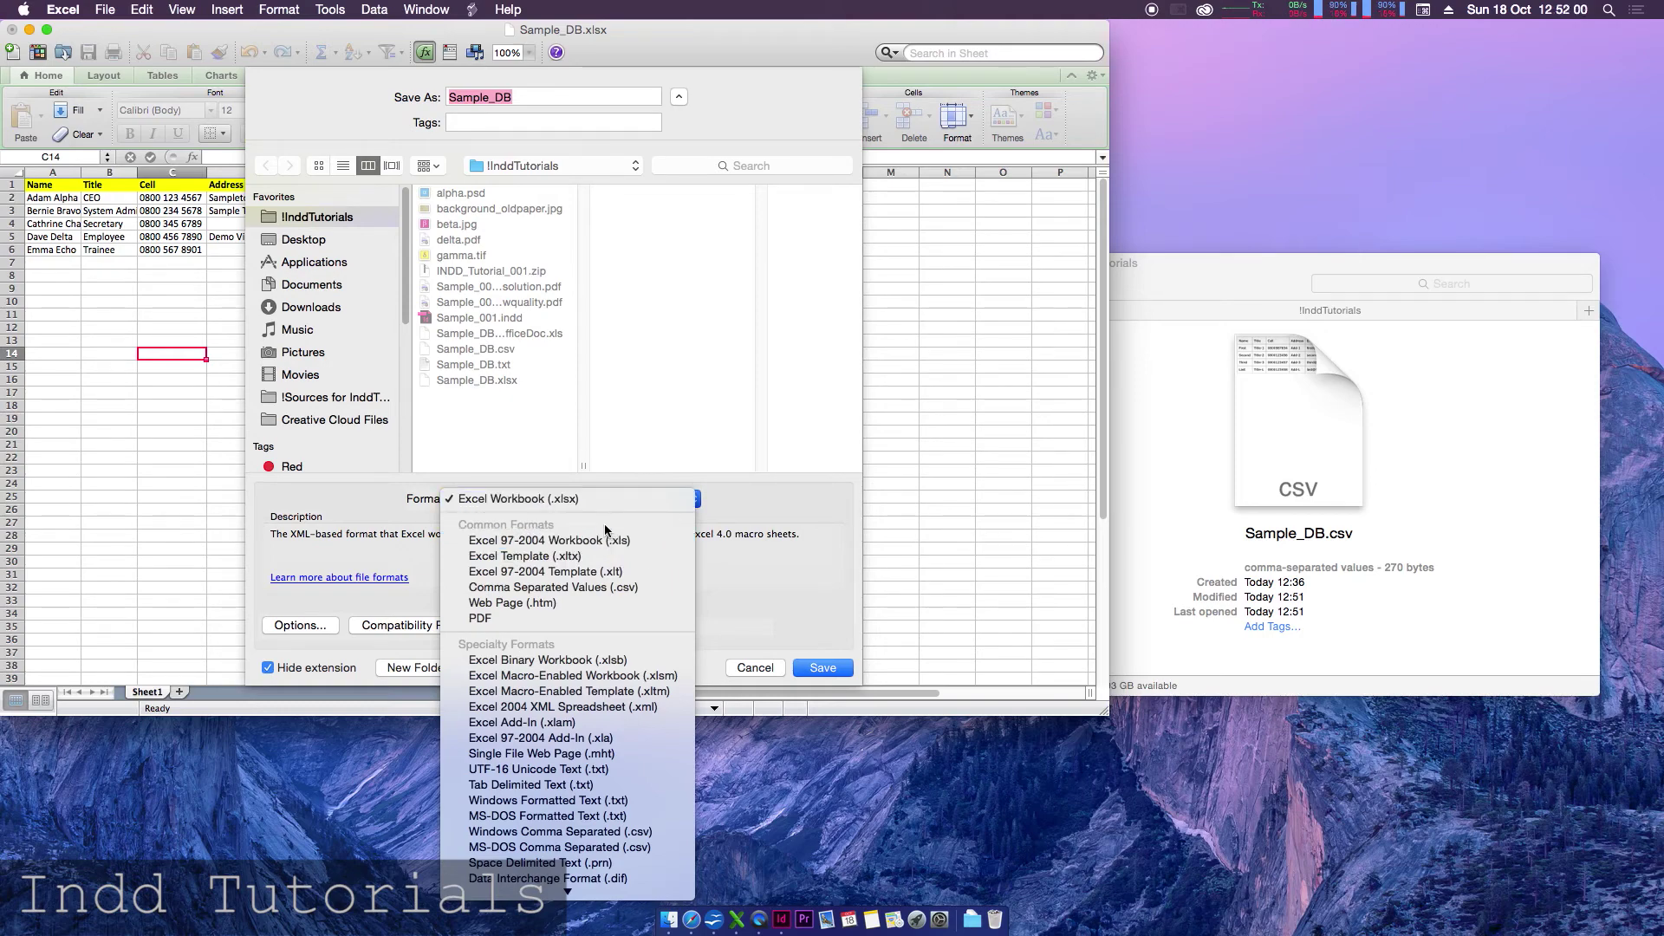
click(535, 774)
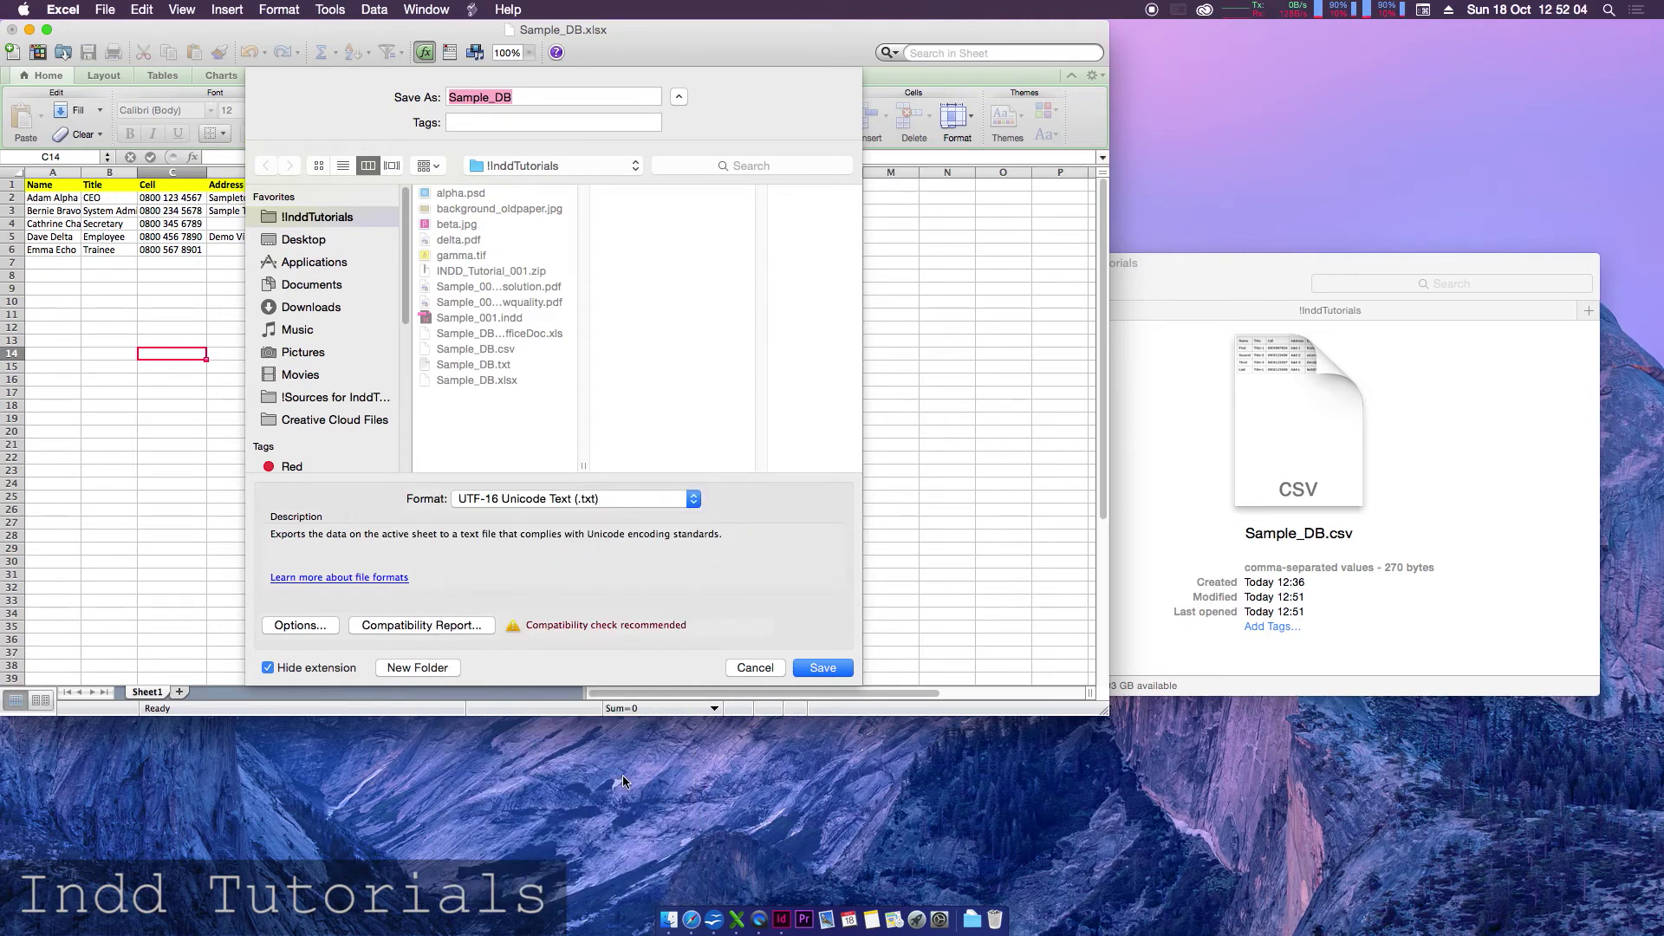
click(537, 500)
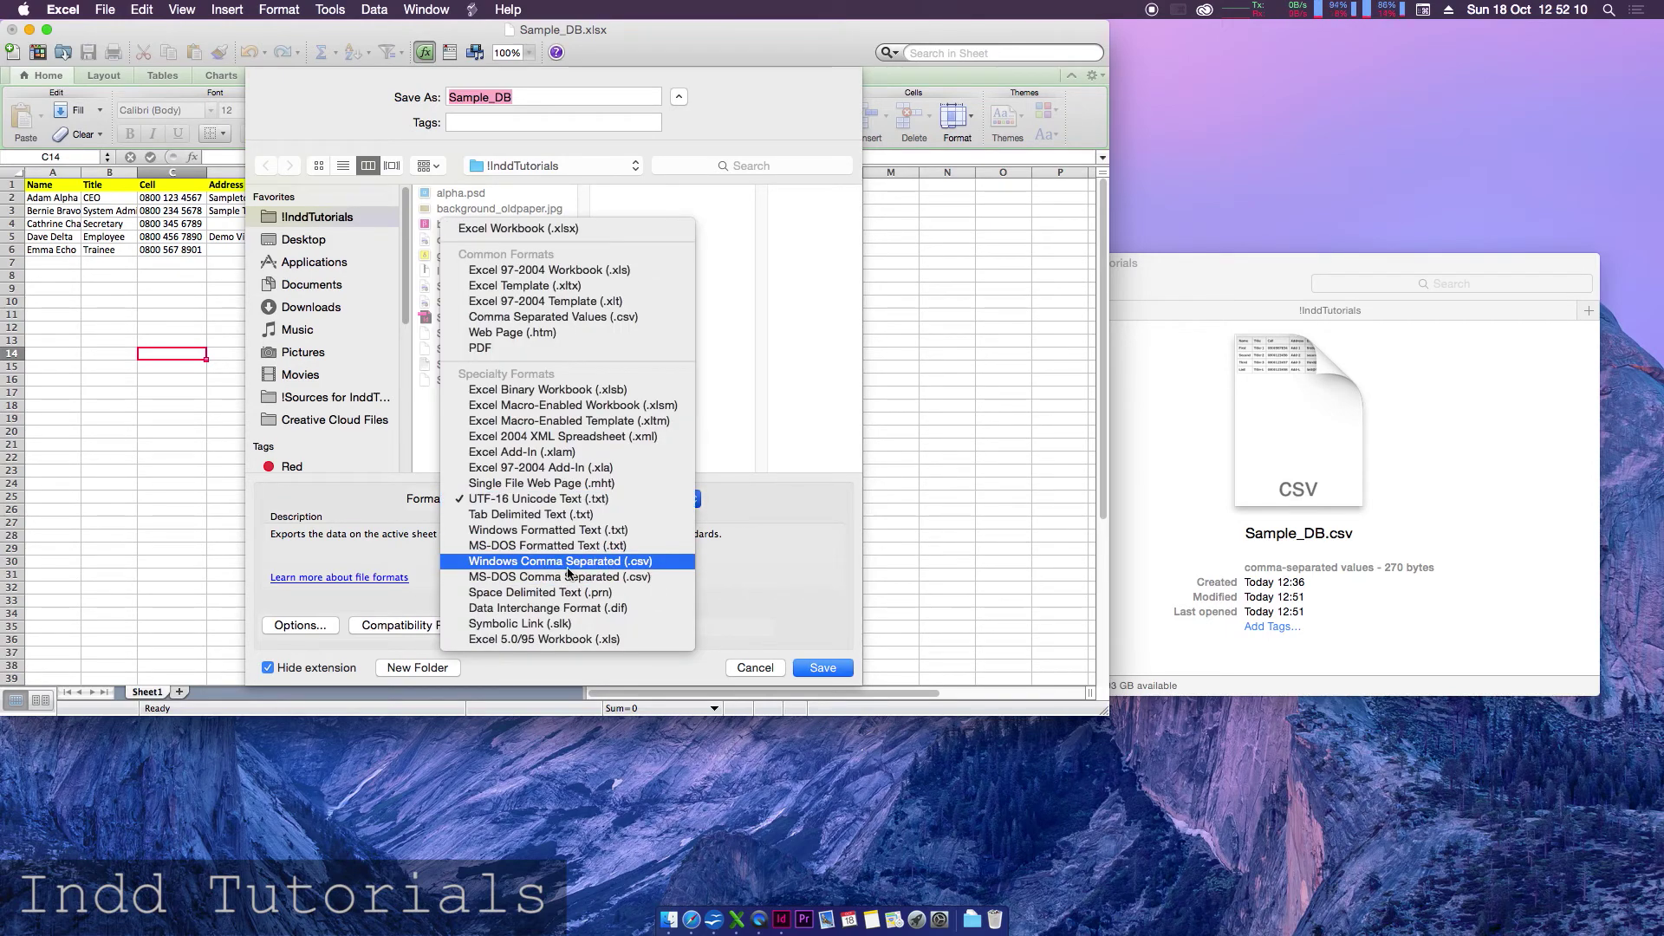
click(544, 499)
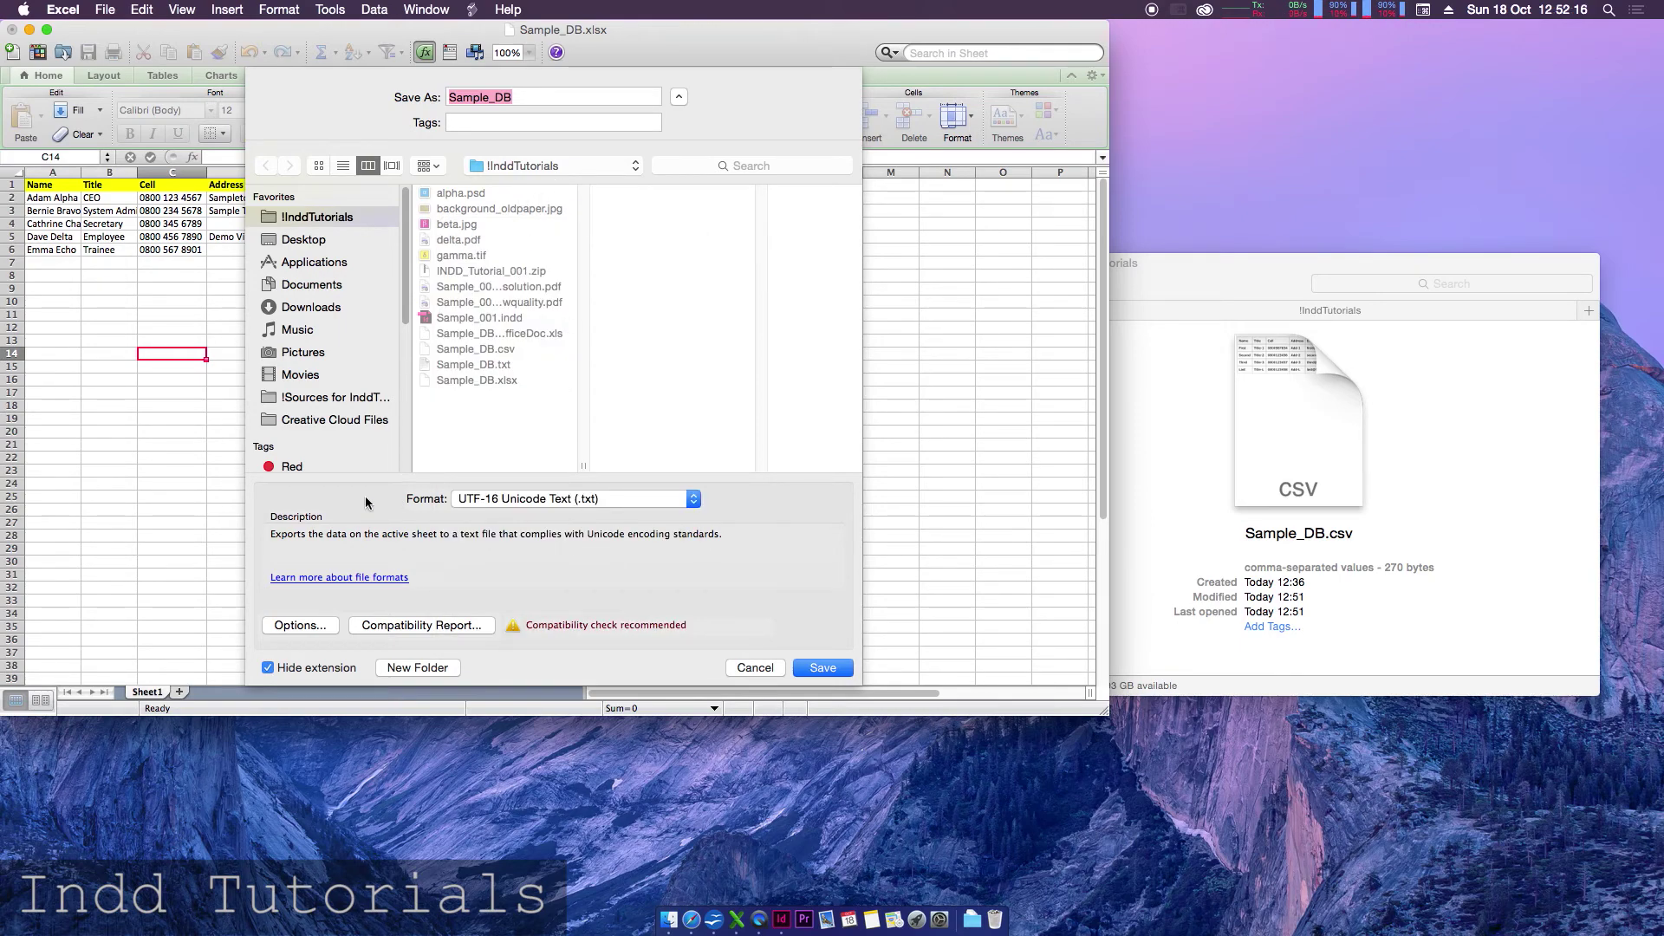
- Save over the existing Sample_DB.txt, accept feature loss, and close without saving
click(827, 672)
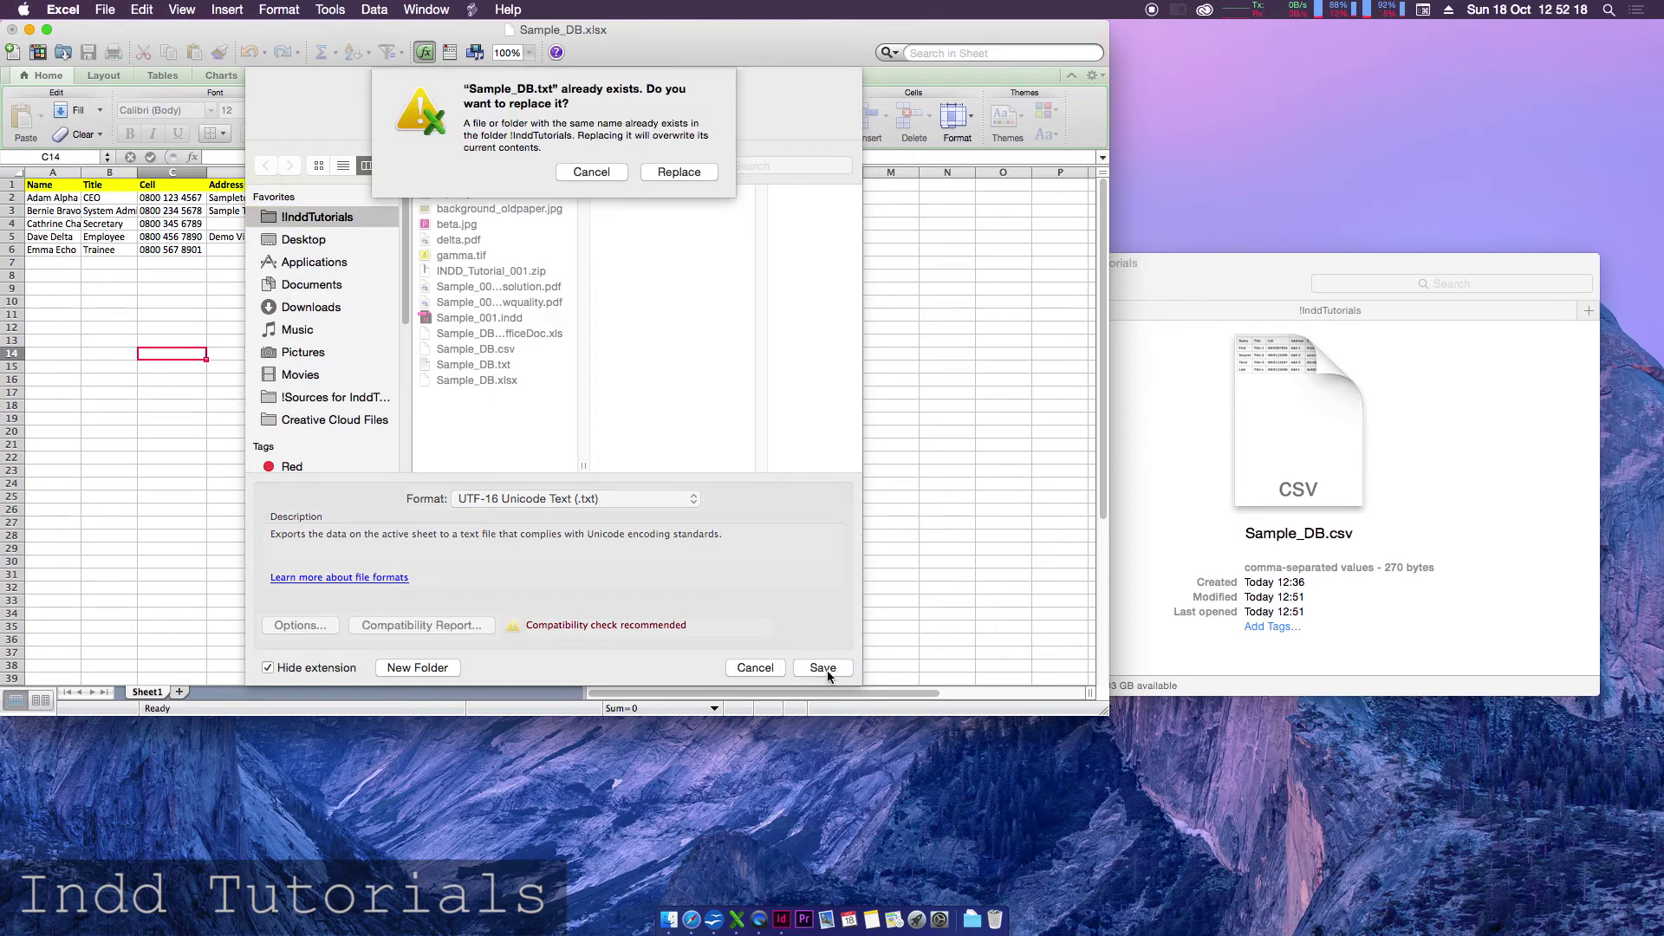
click(686, 174)
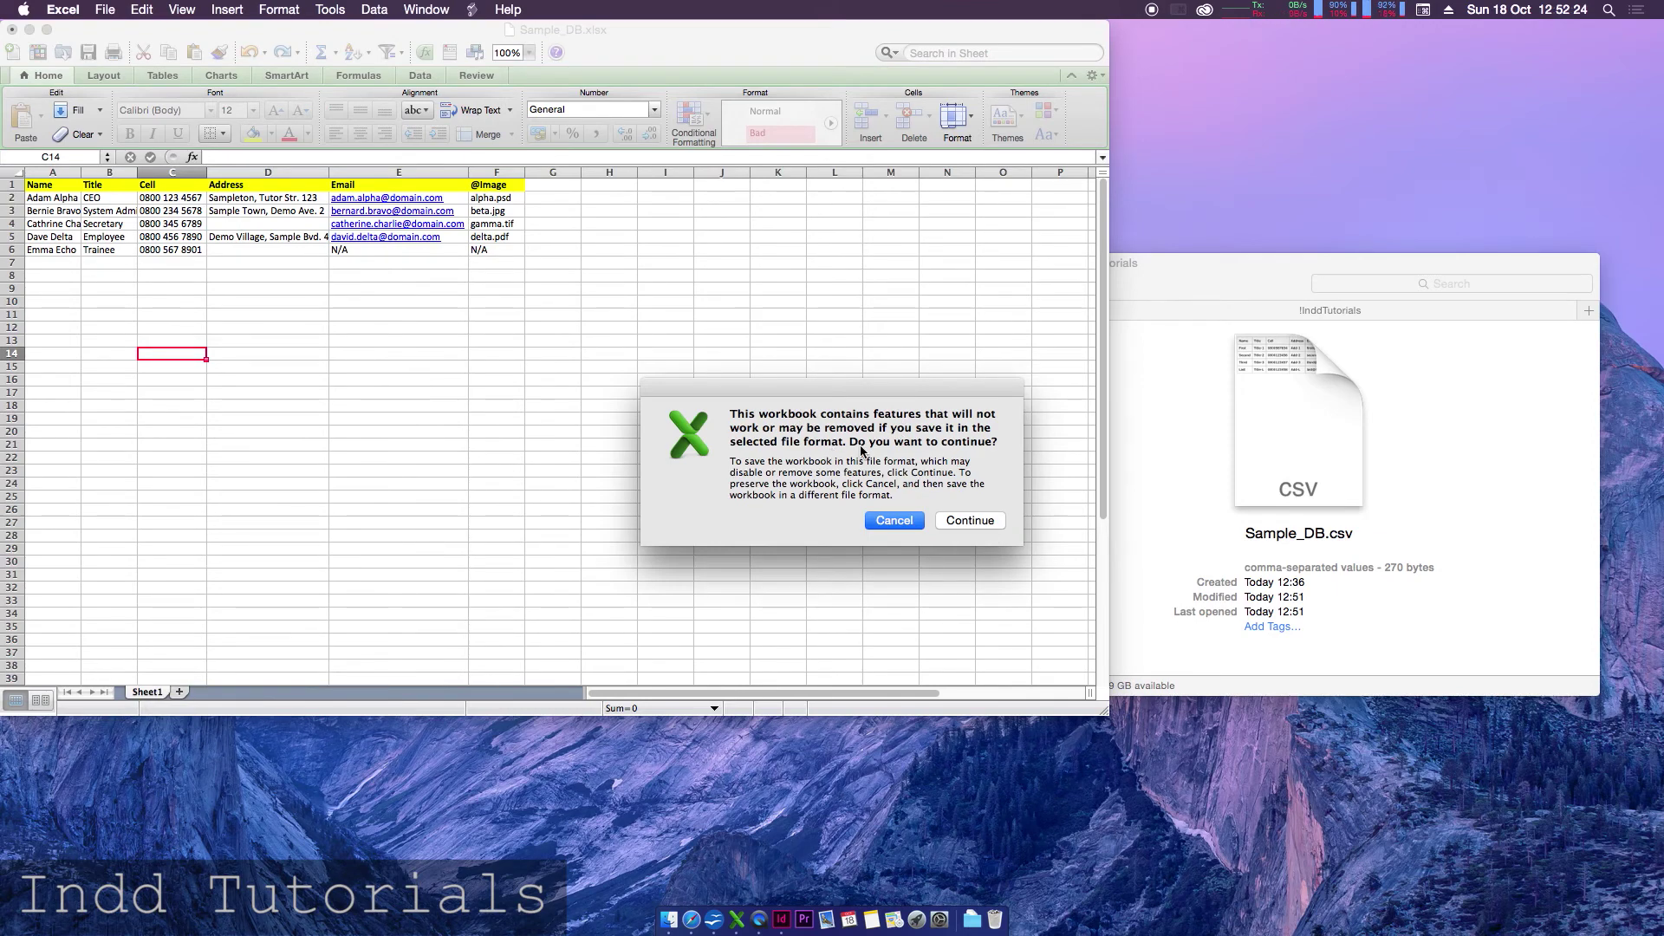
click(993, 523)
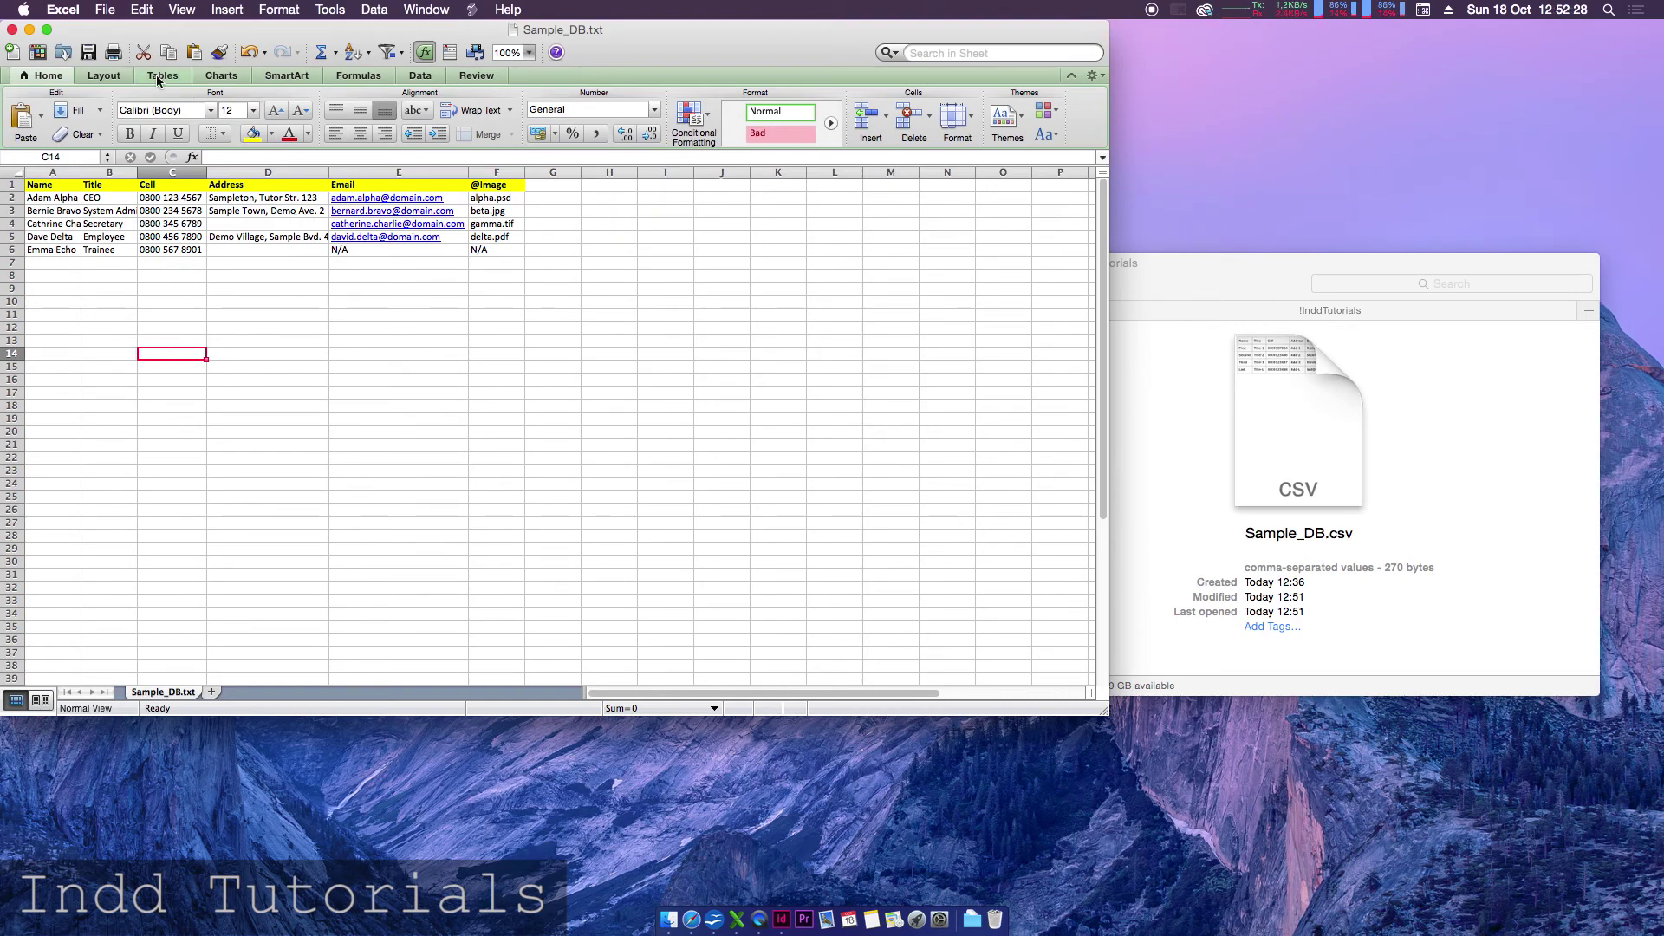
click(13, 31)
click(502, 145)
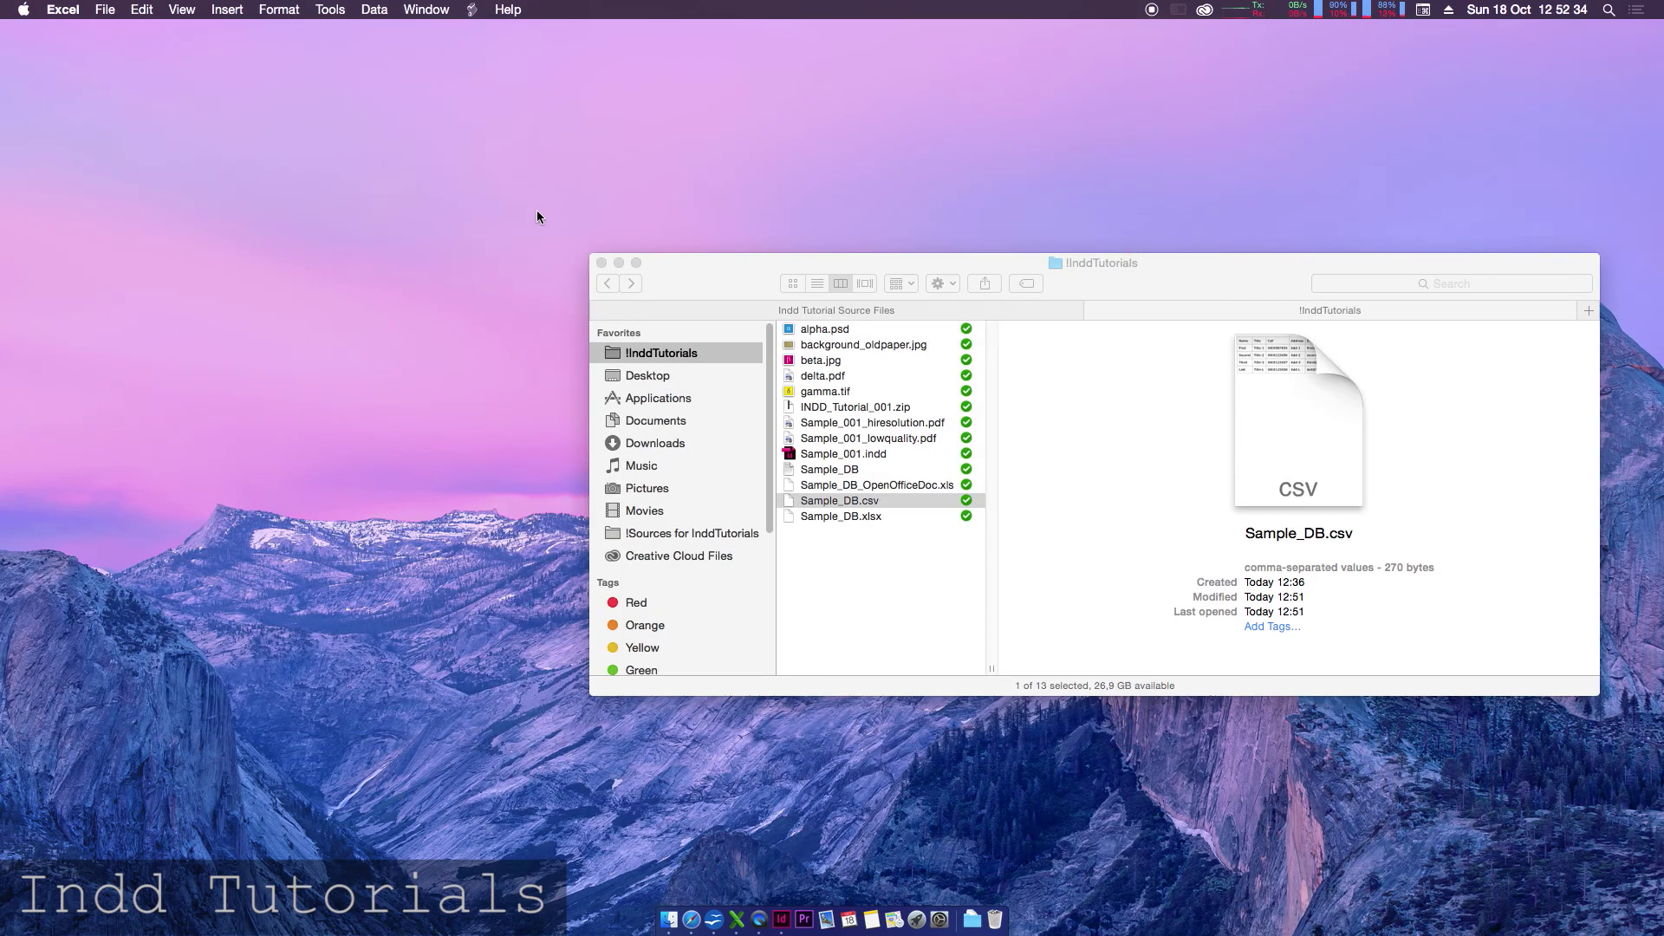
- Quick Look the contents of Sample_DB.csv in Finder
click(863, 560)
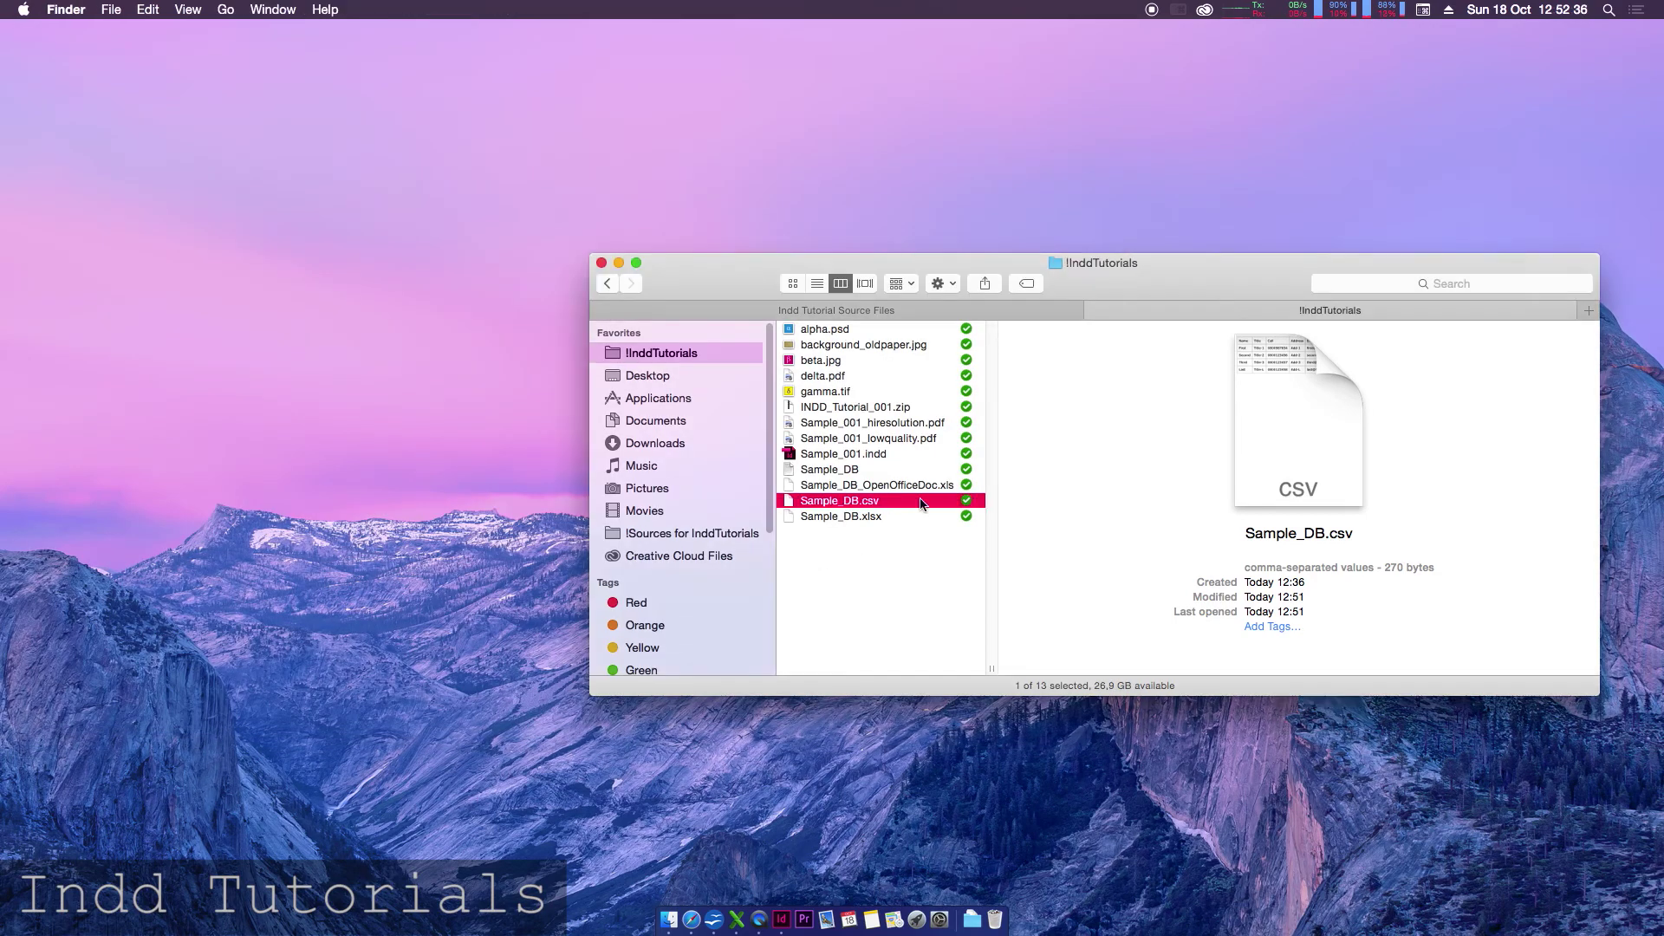
click(884, 470)
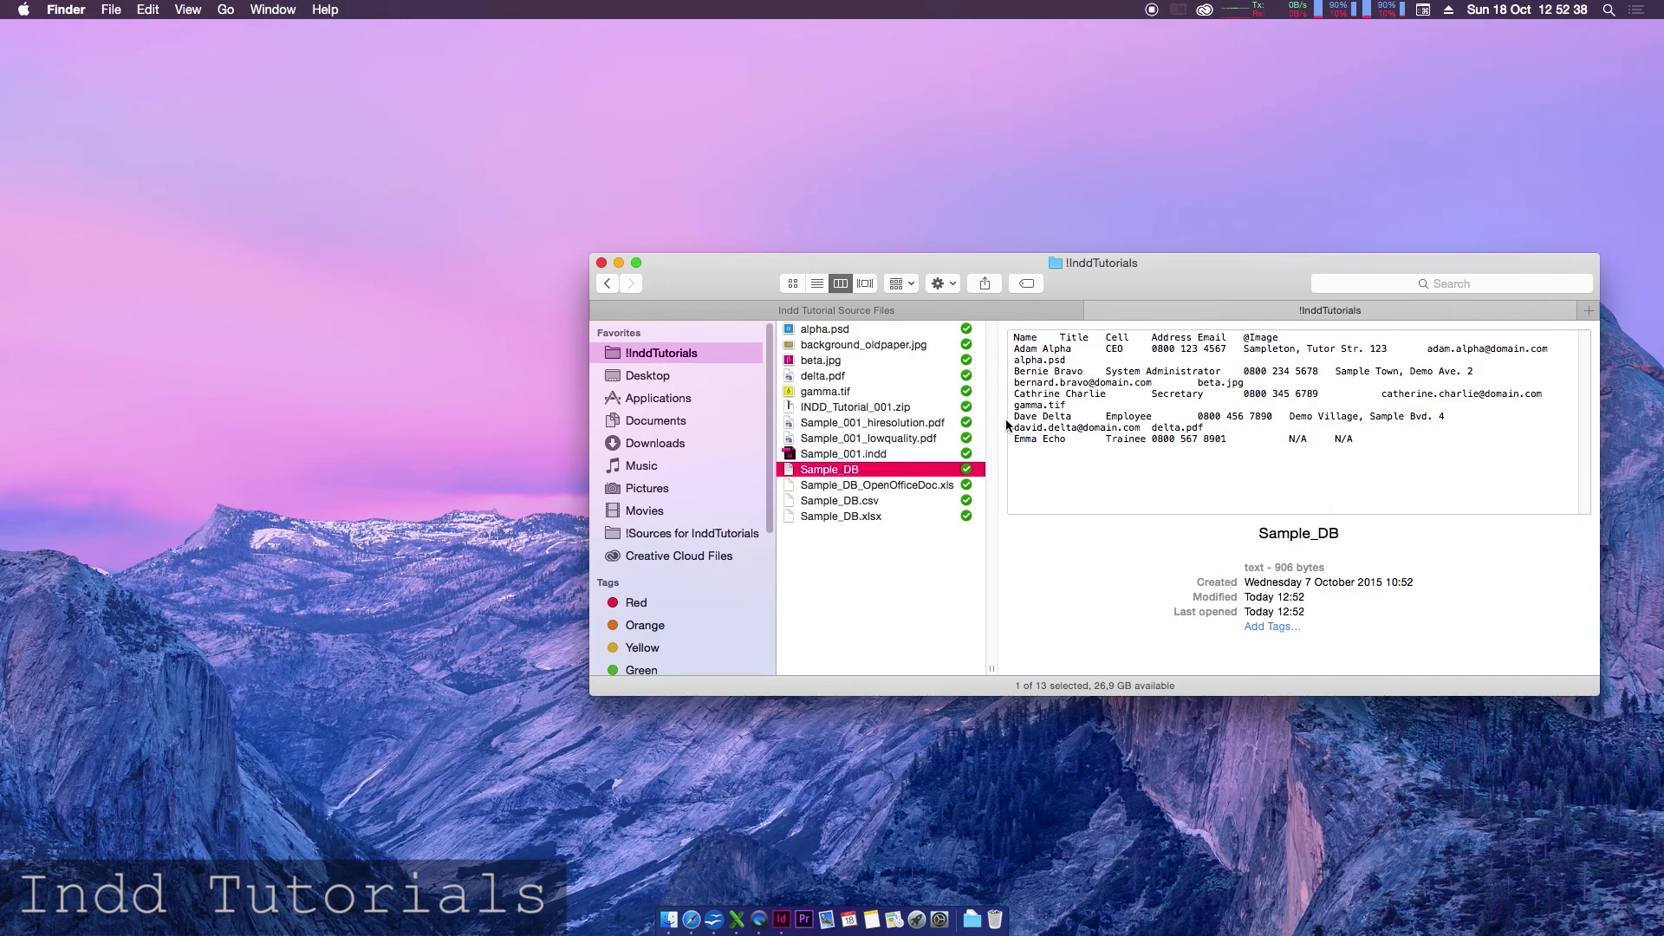
click(874, 501)
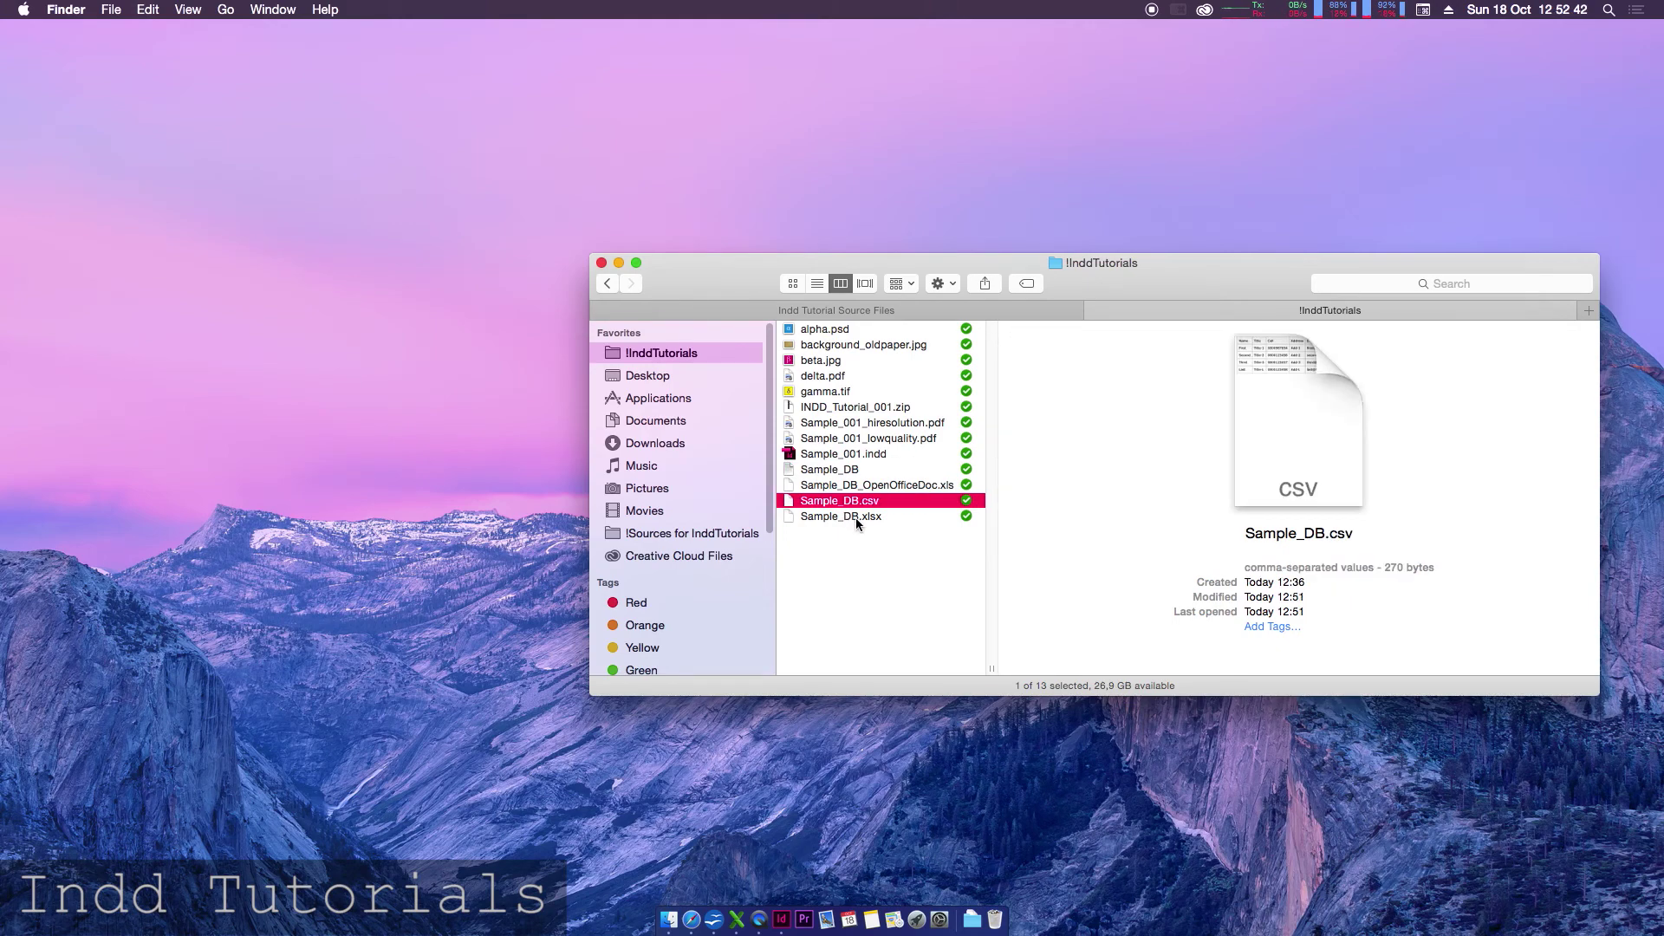
key(space)
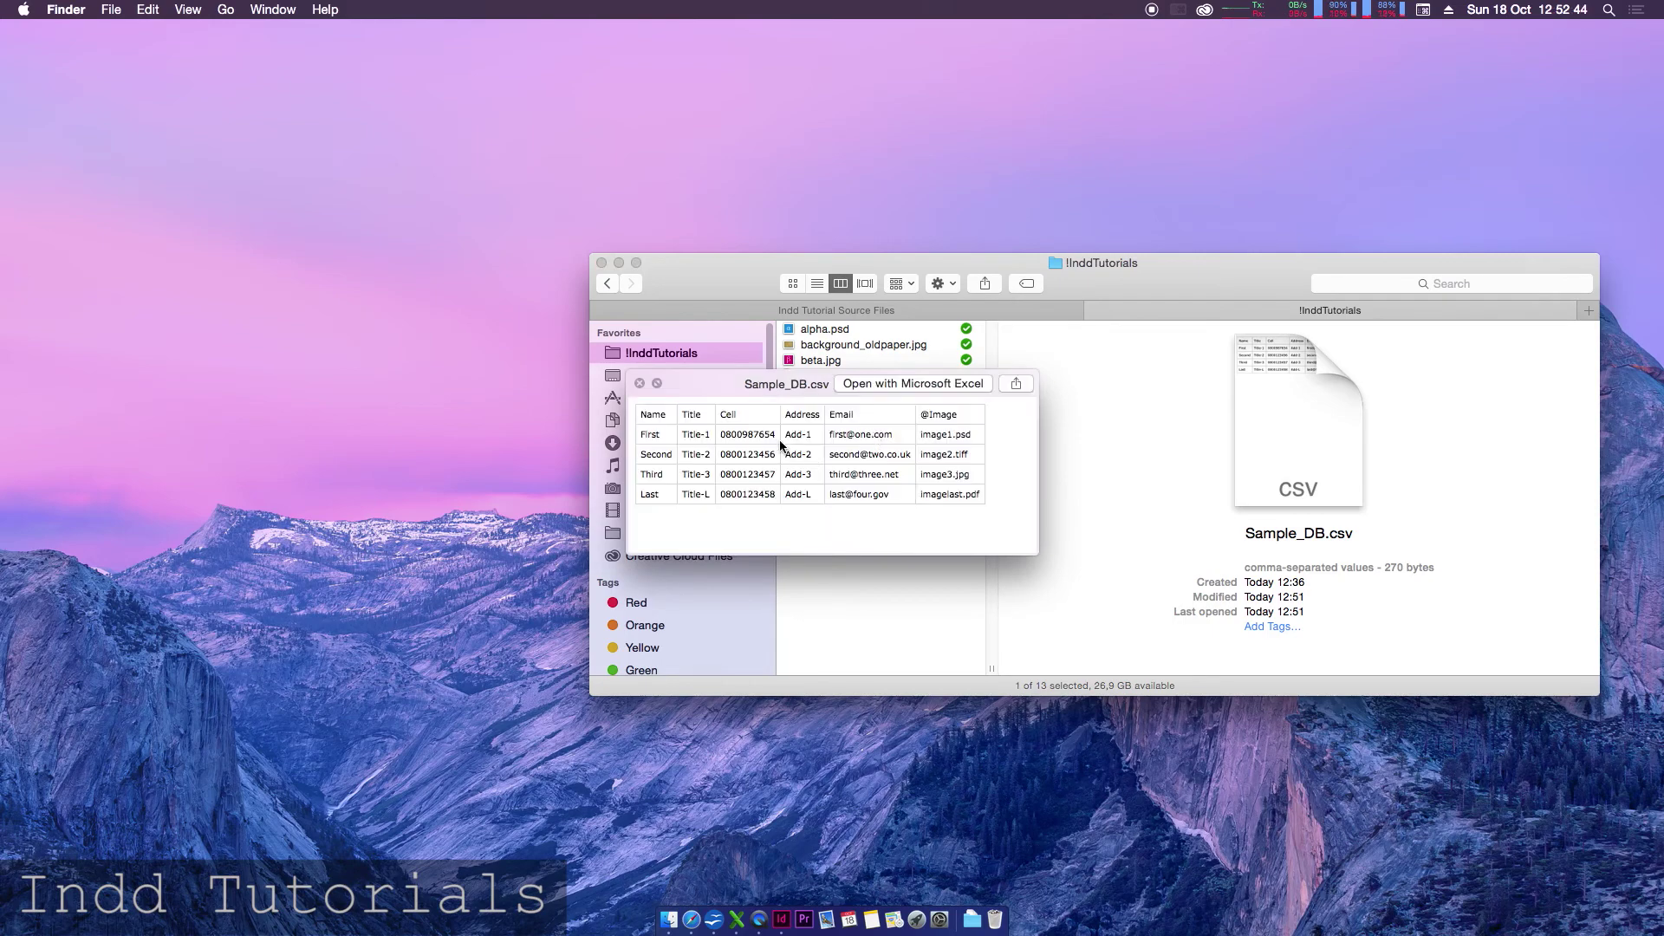
key(space)
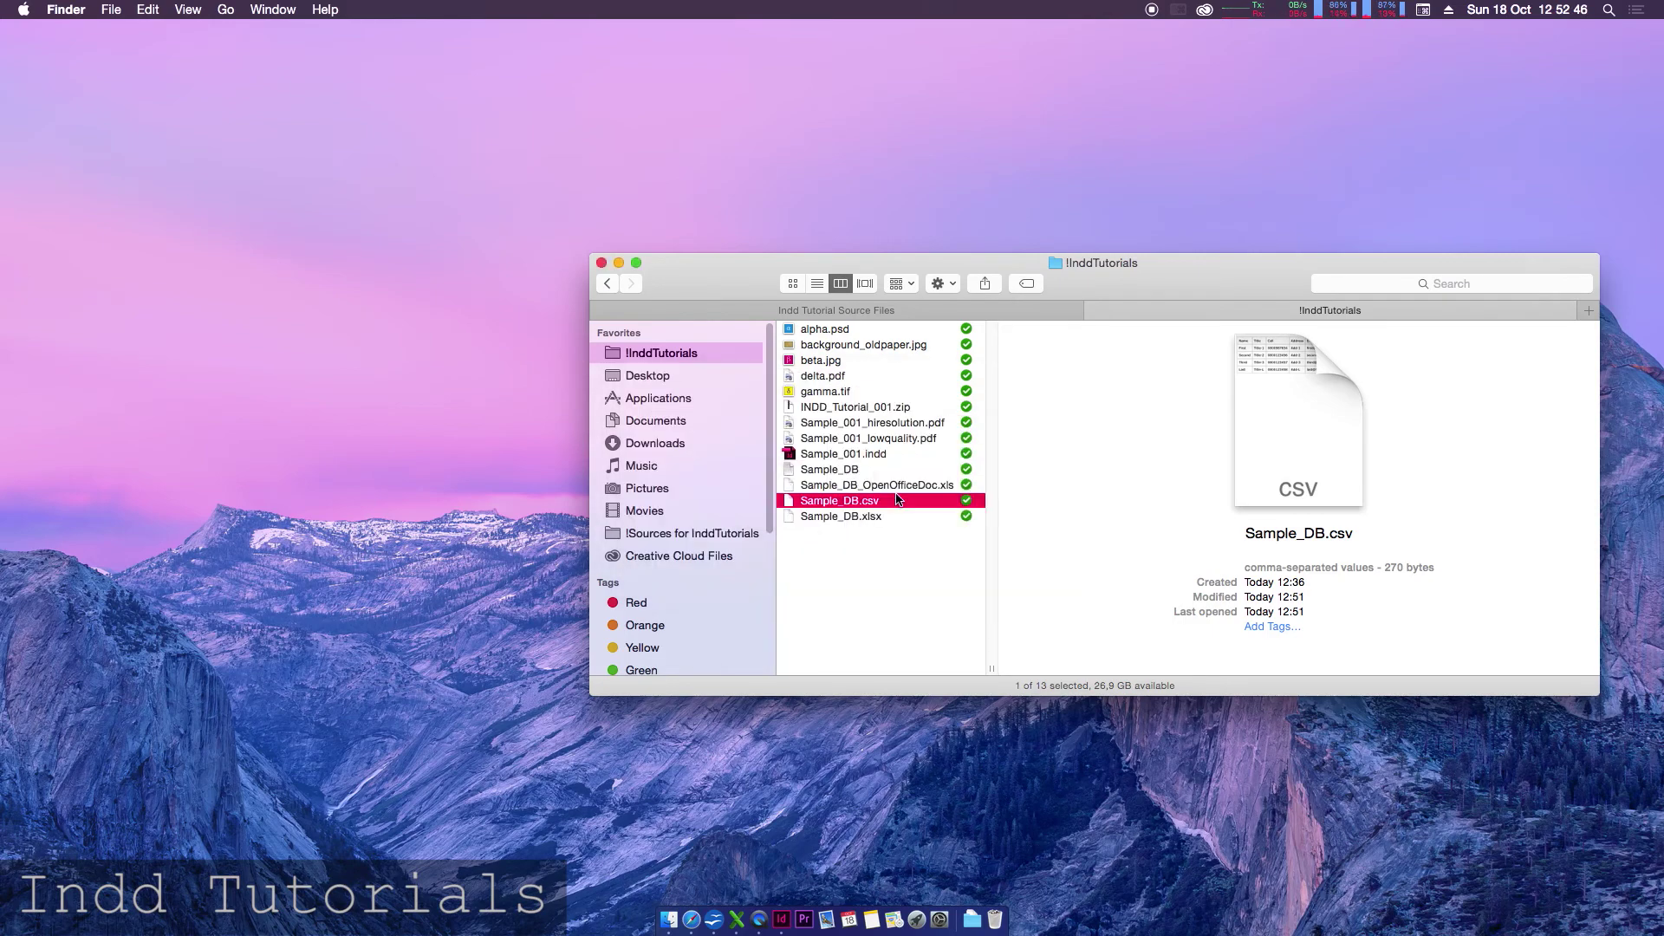
- Quick Look the contents of the Sample_DB text file
click(861, 471)
key(space)
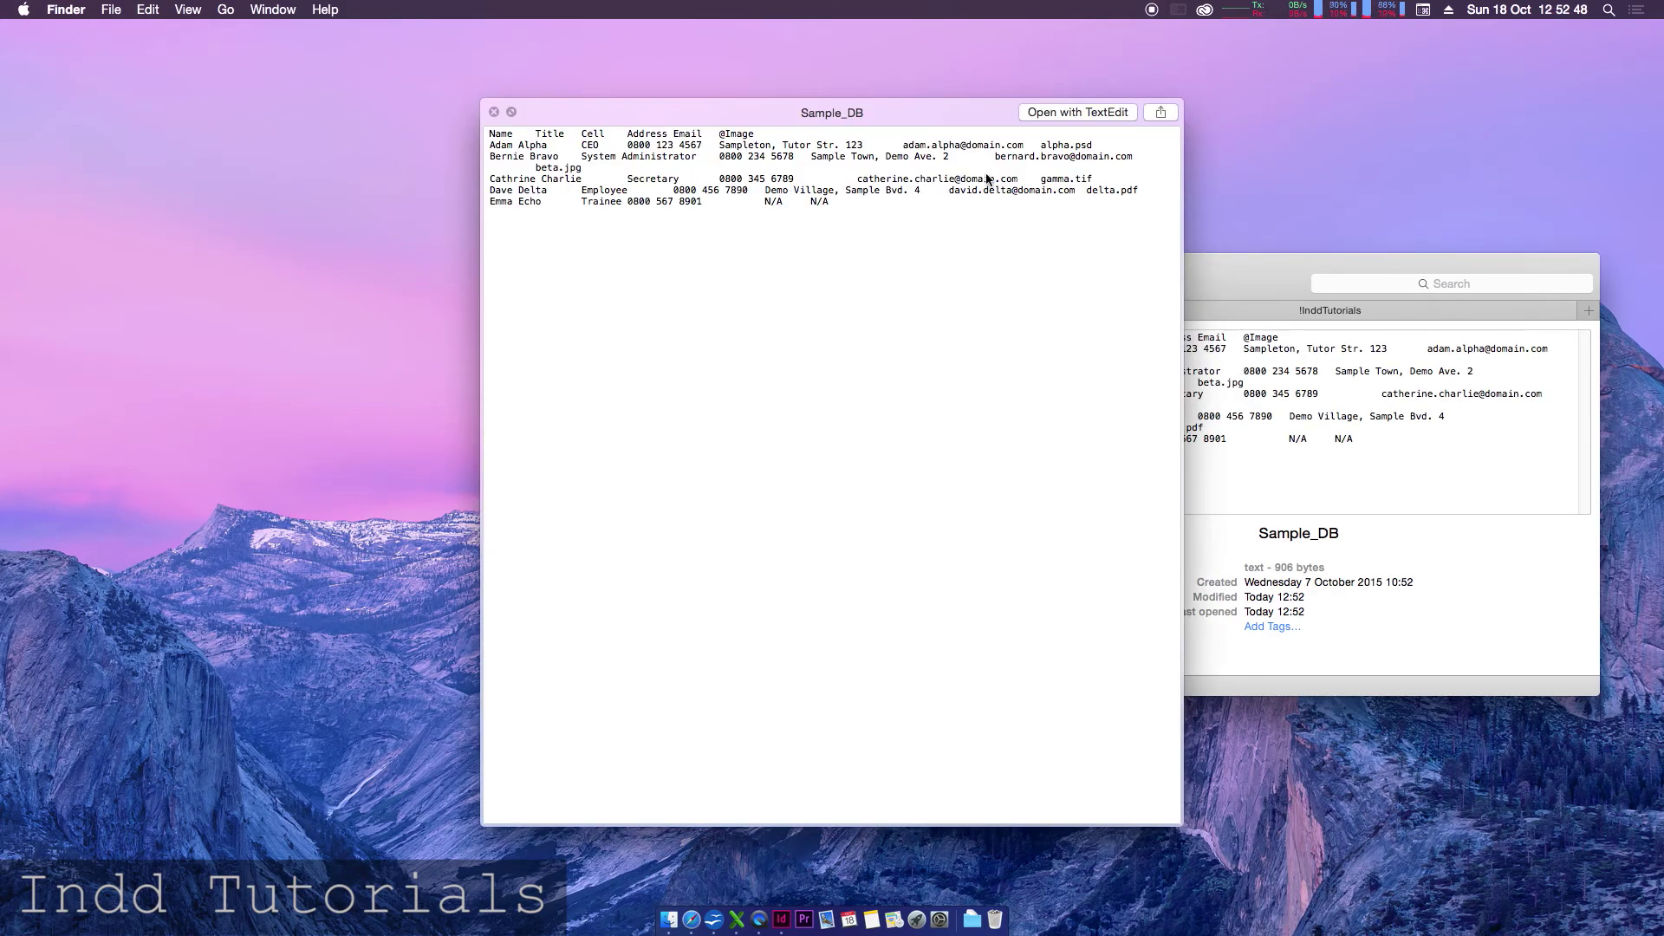
key(space)
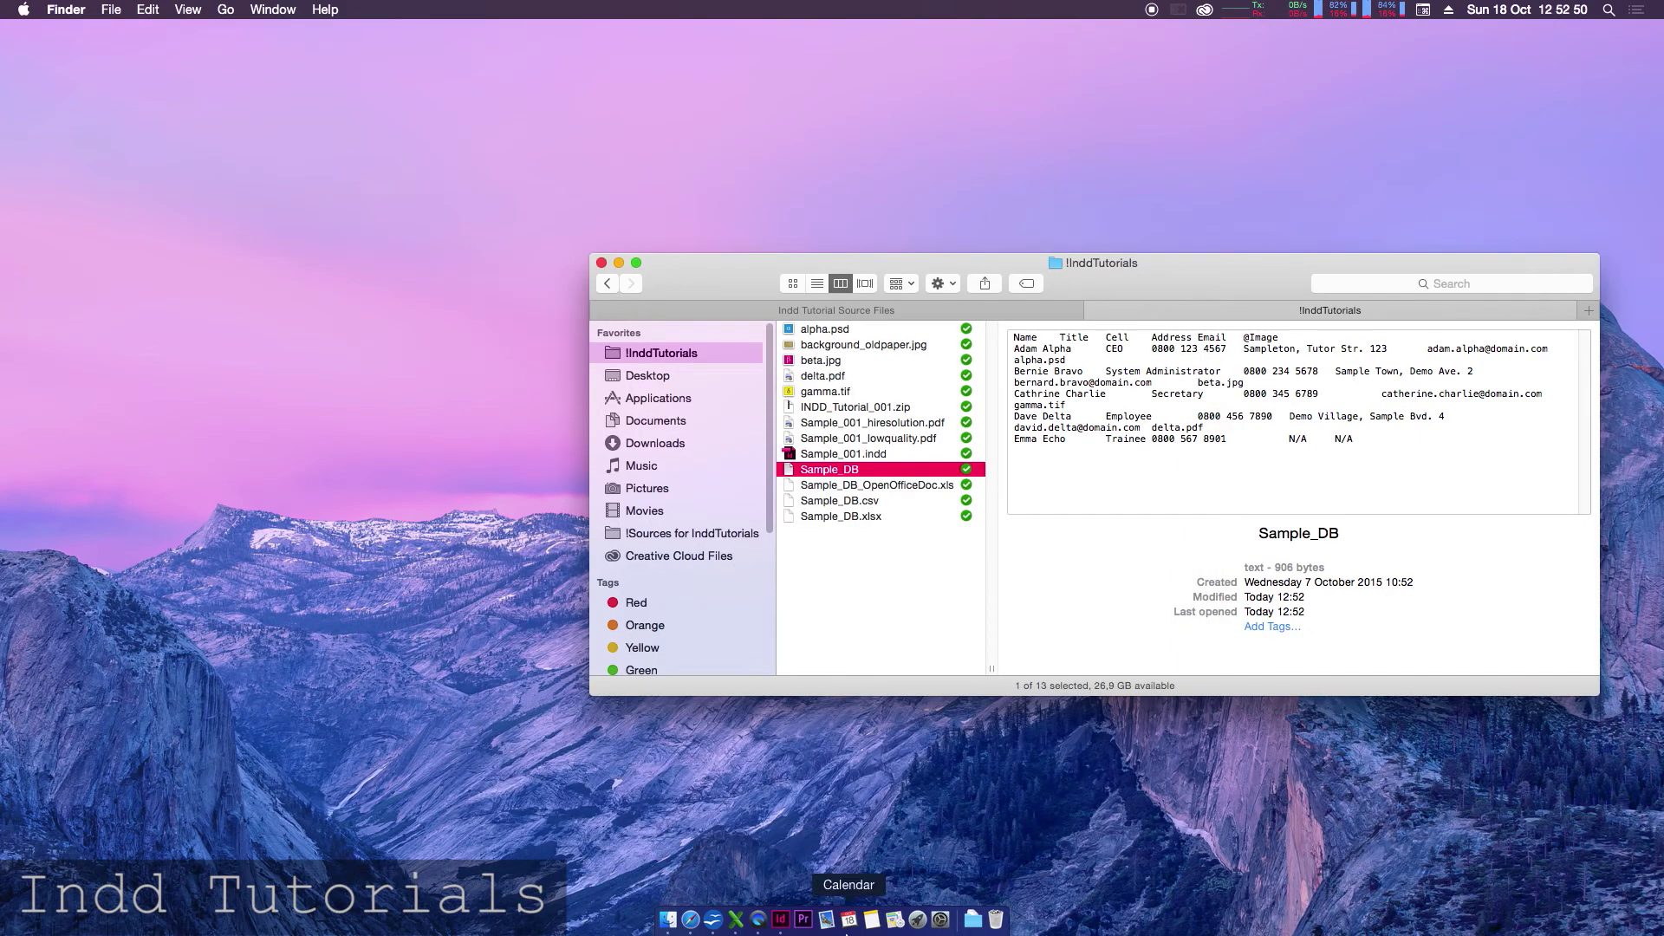
click(790, 916)
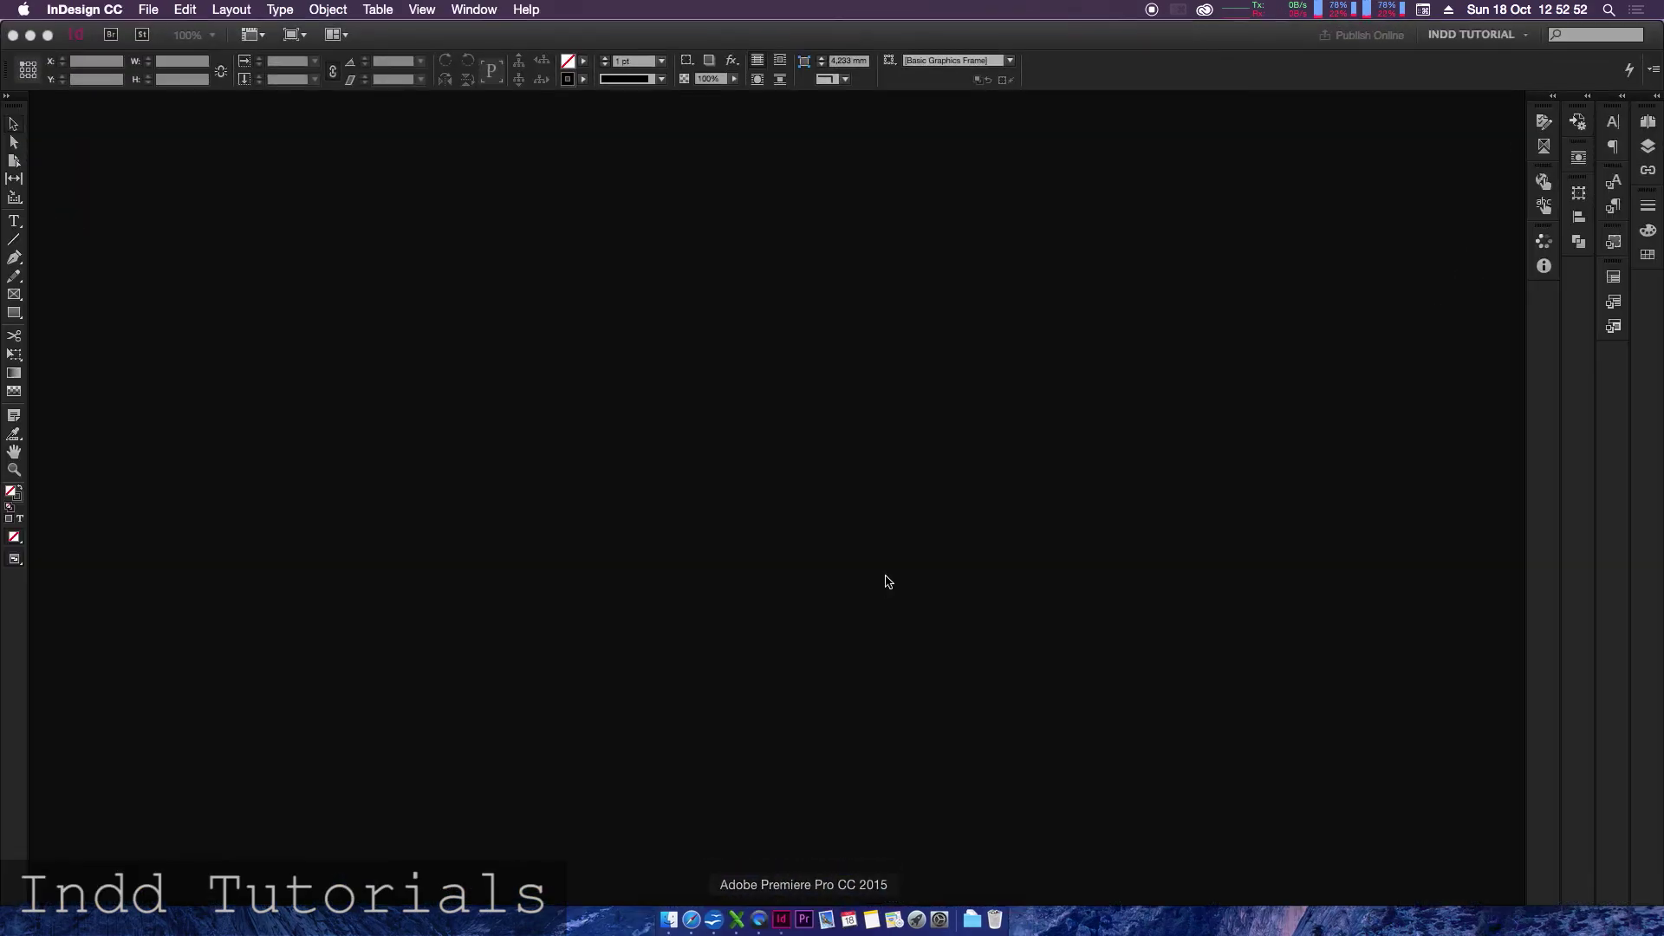
- Open the ID card document, show the Data Merge panel, and update the Sample_DB.txt link
key(alt+super+z)
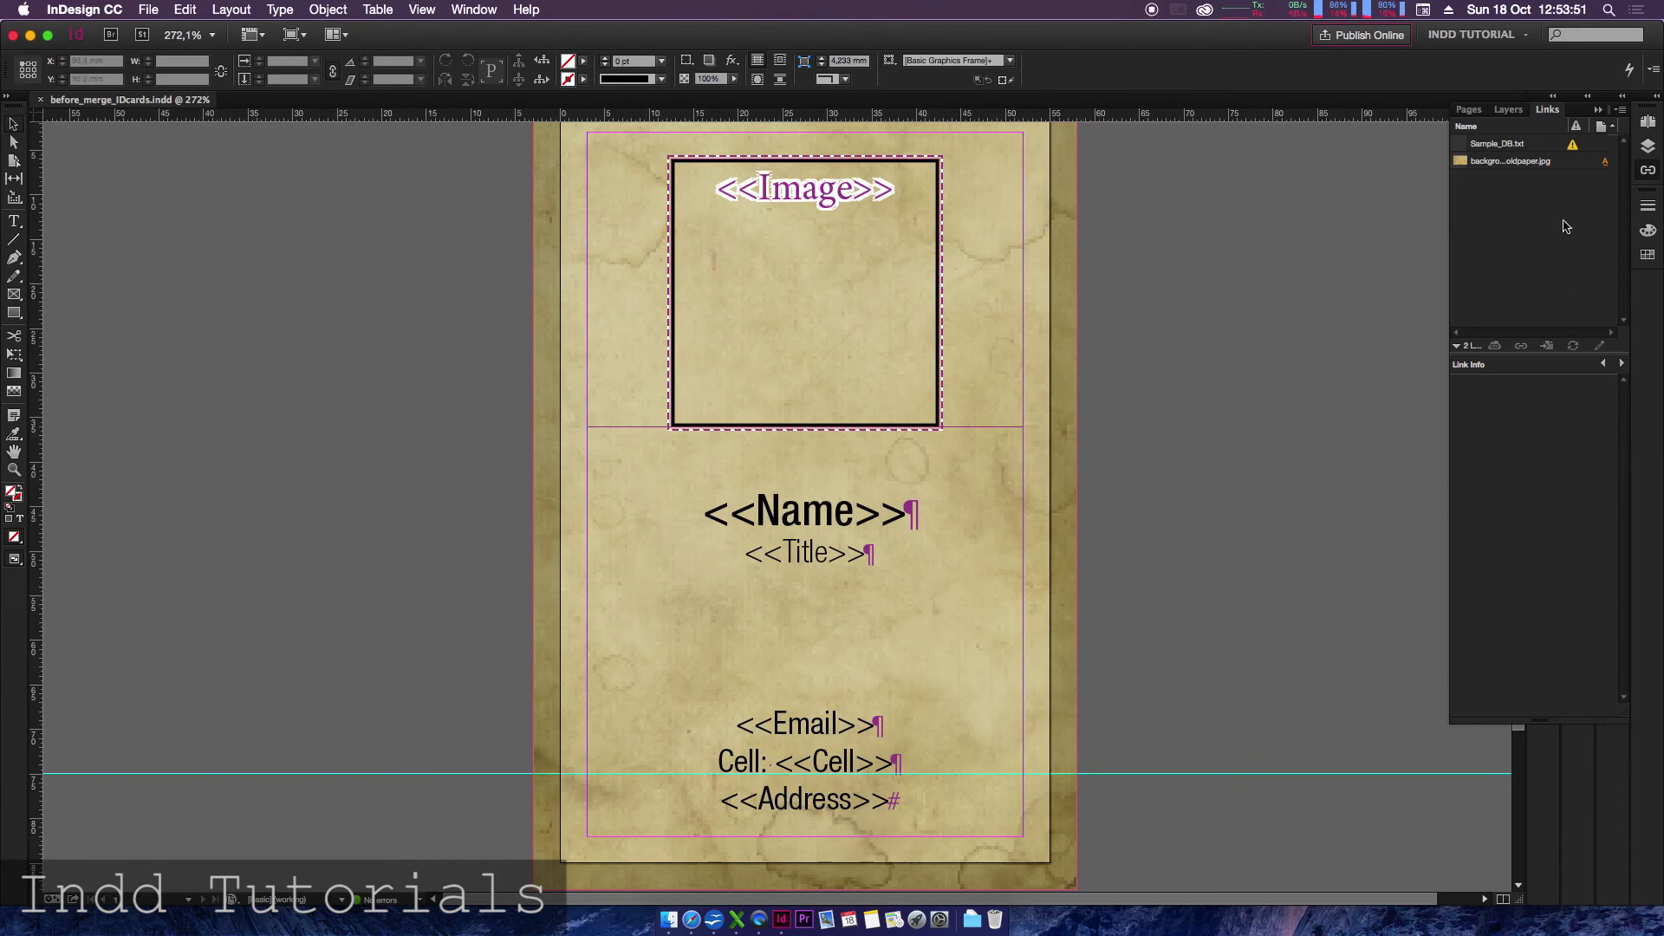
click(1540, 147)
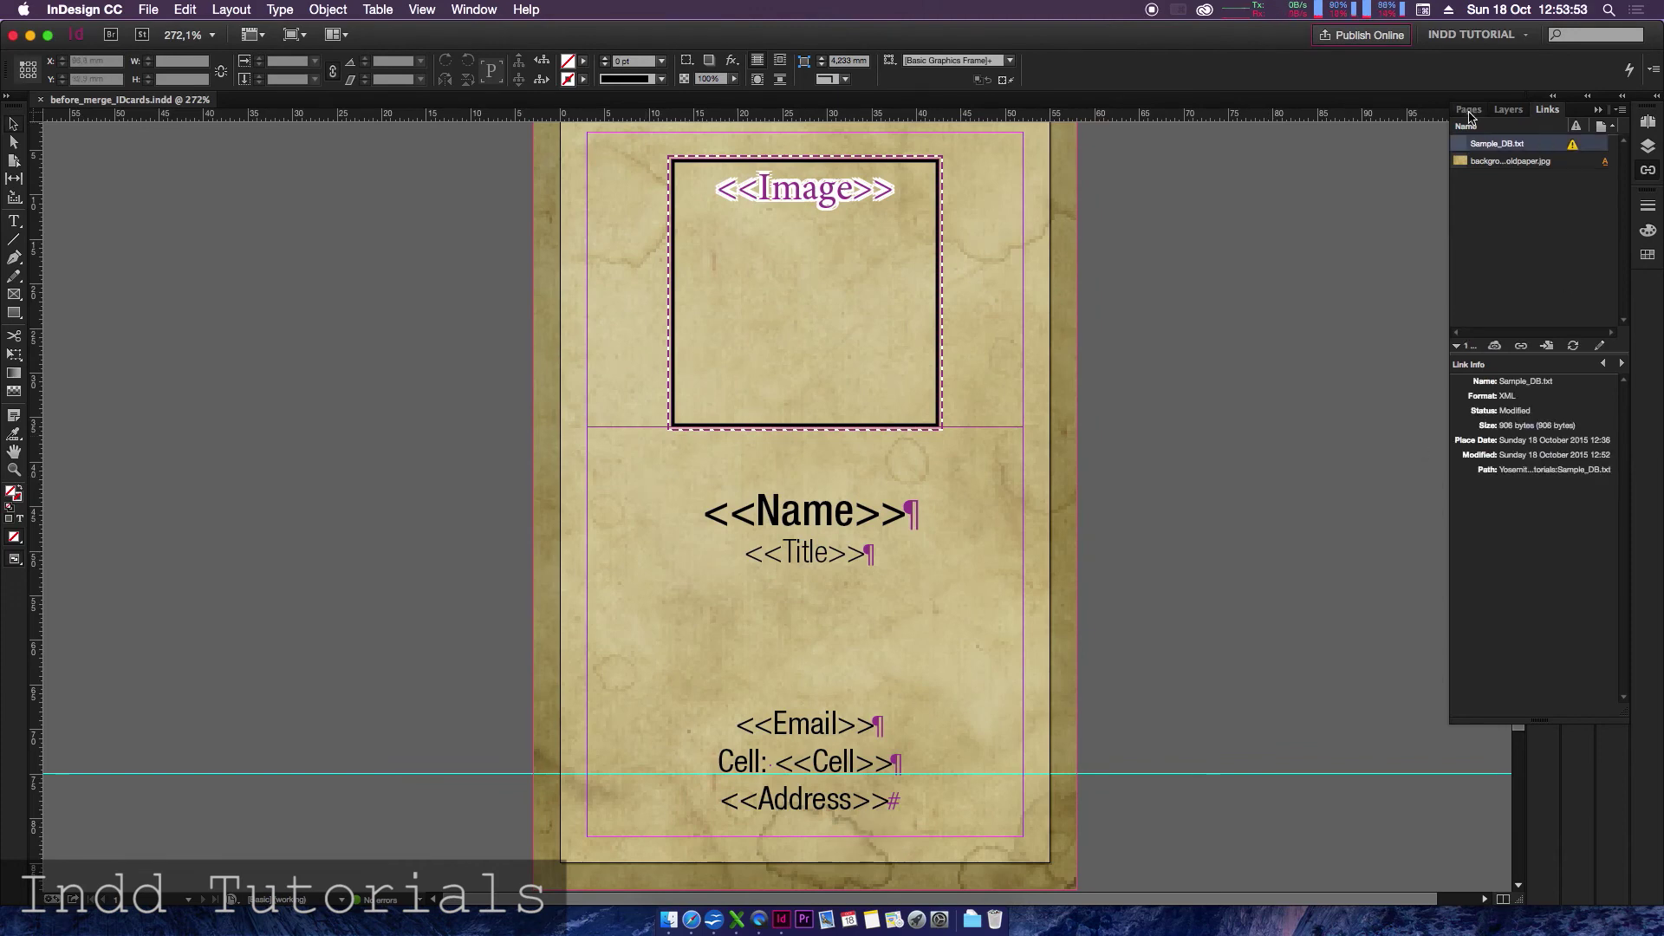
click(1648, 169)
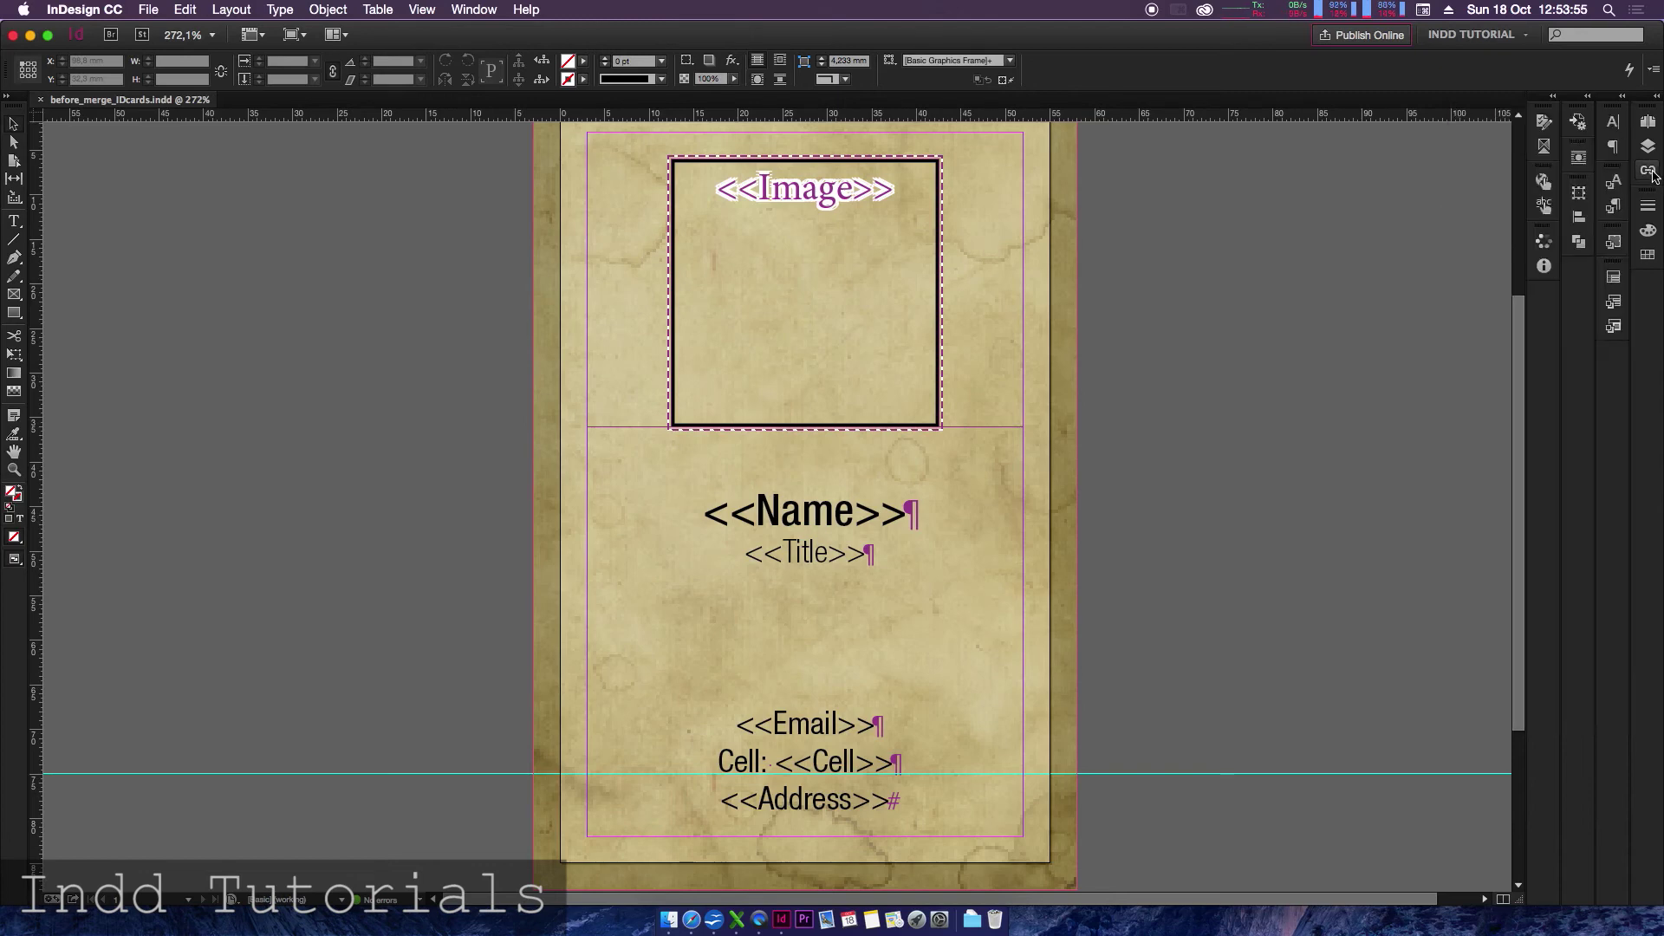
click(1543, 146)
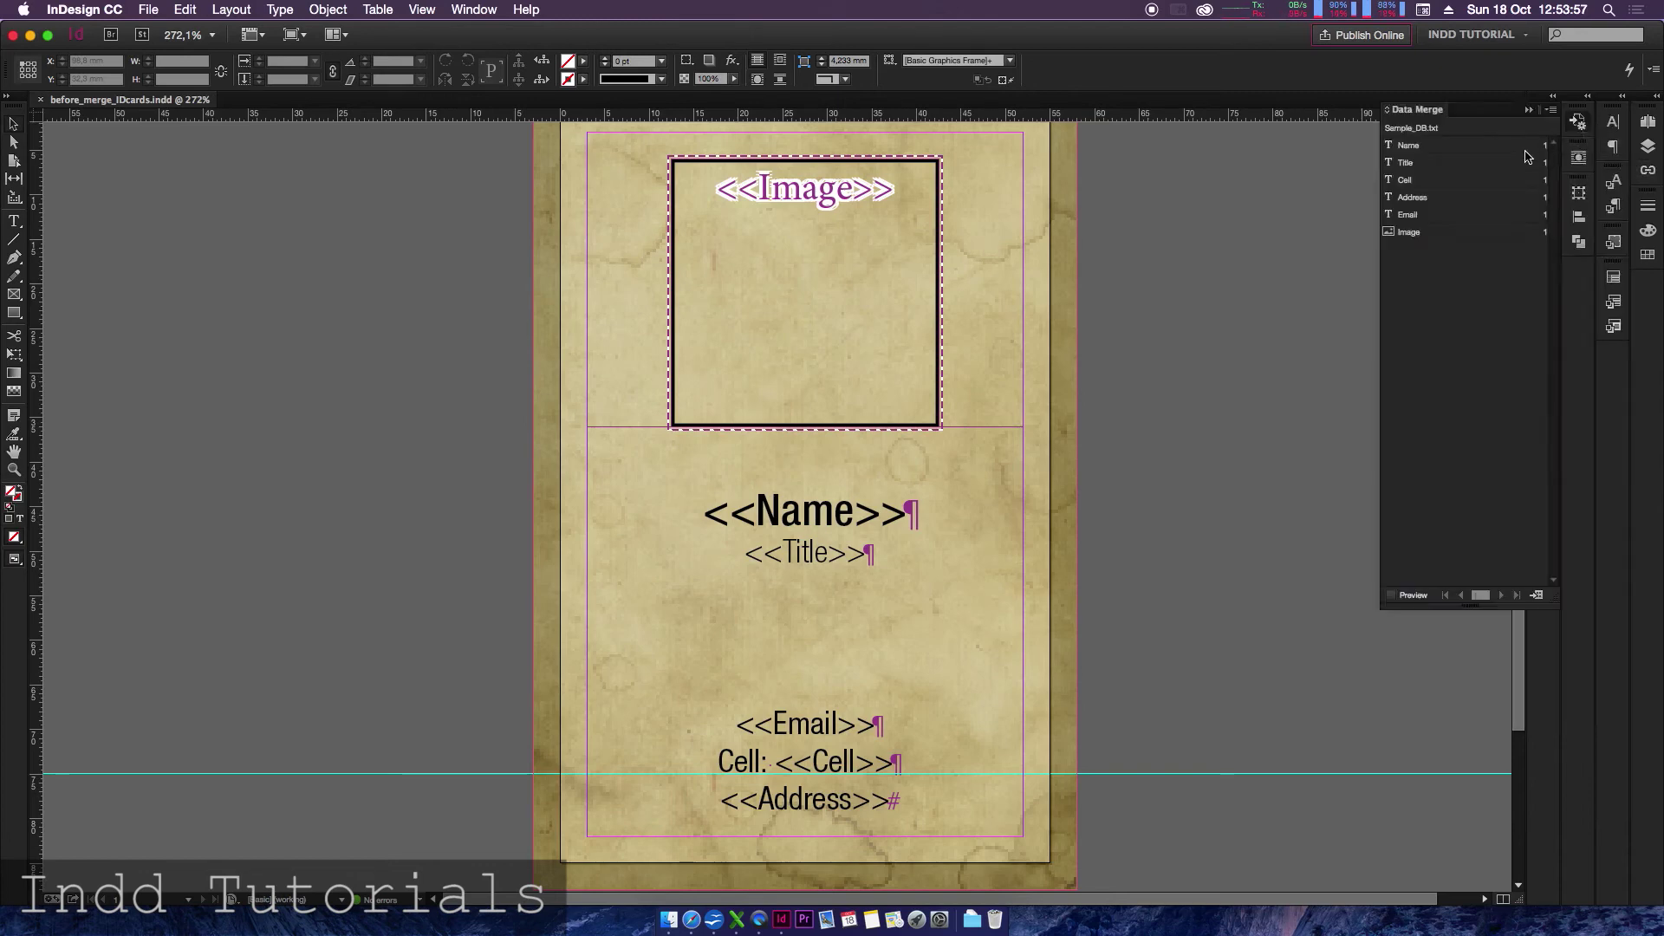
click(1587, 97)
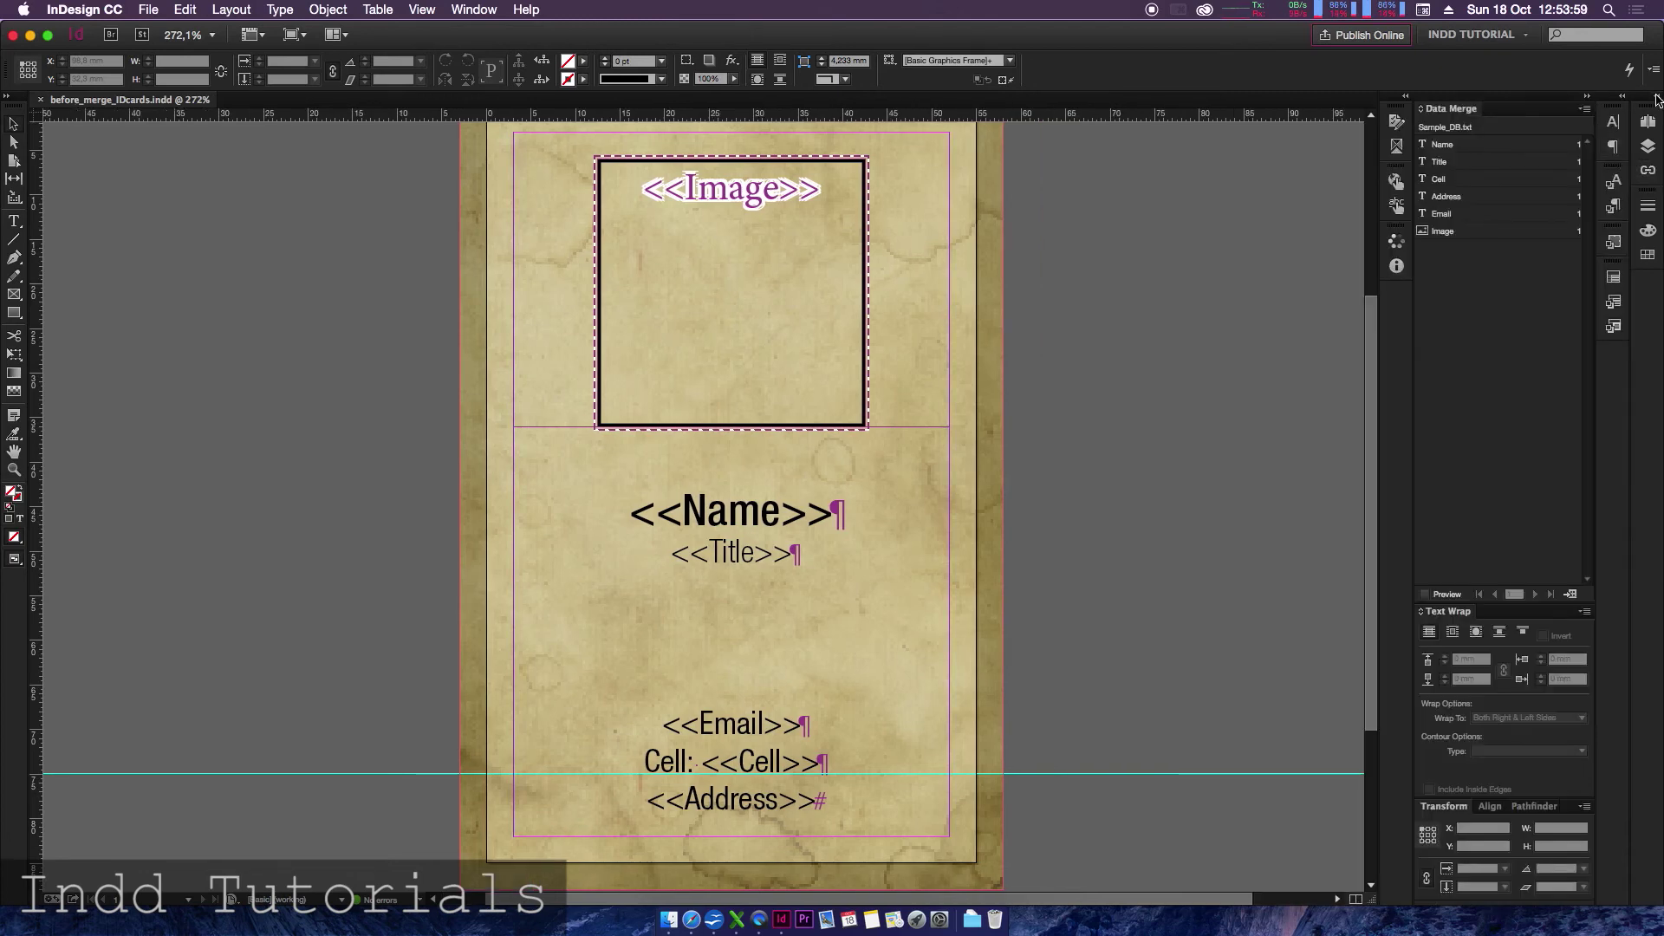
click(1656, 97)
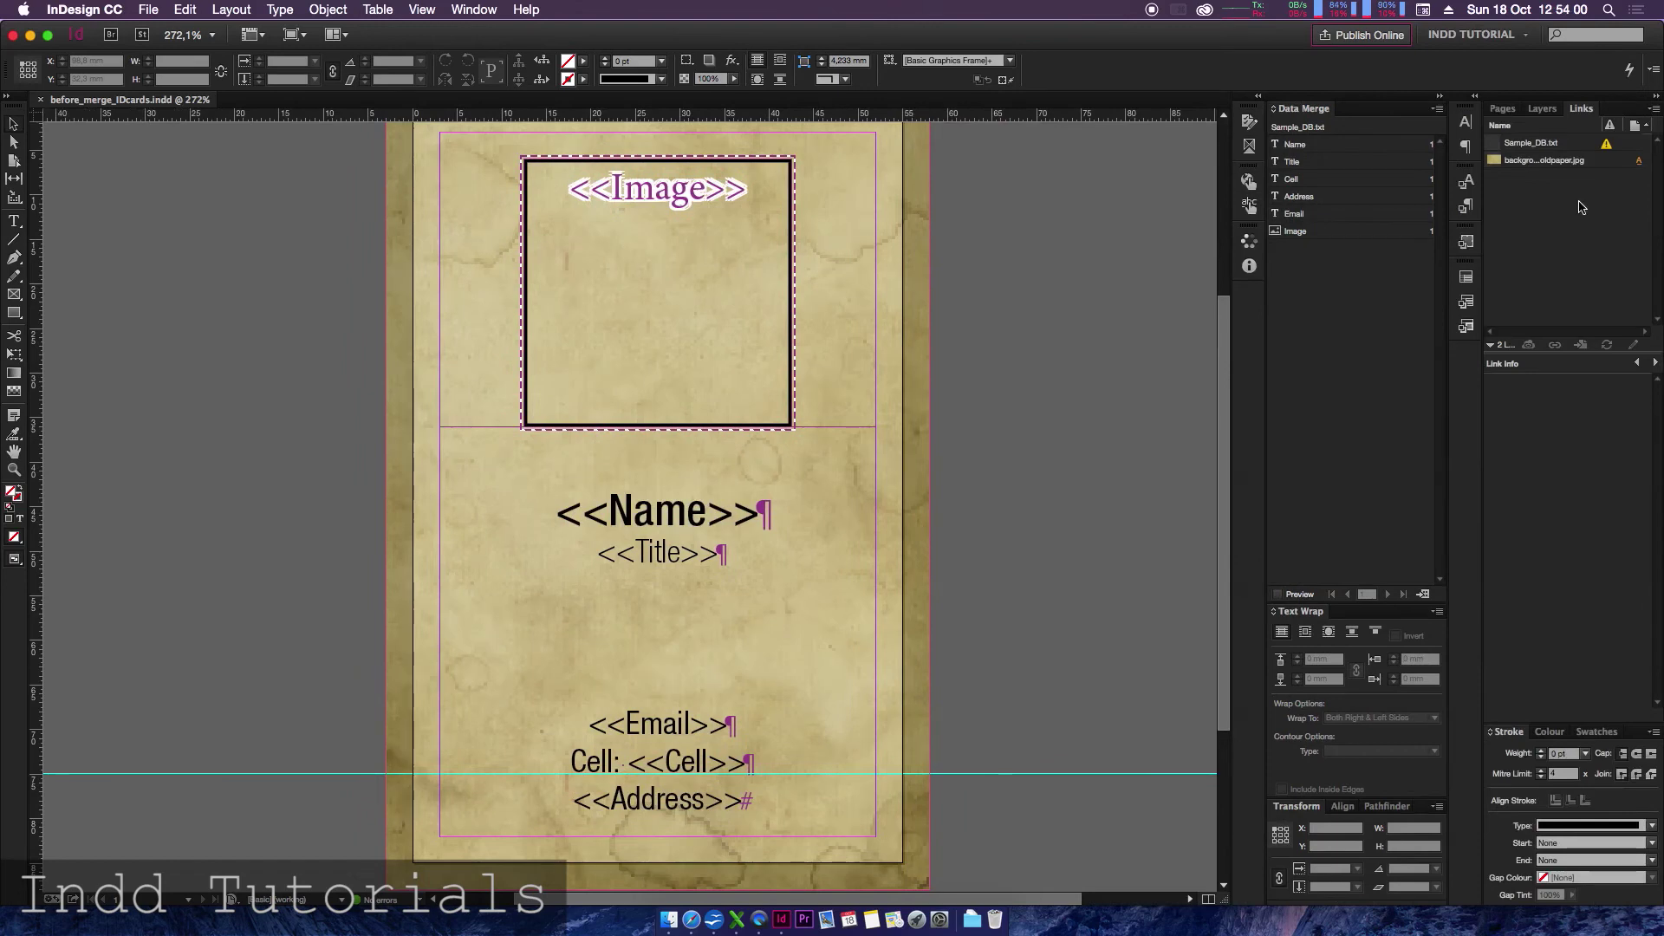
click(1279, 595)
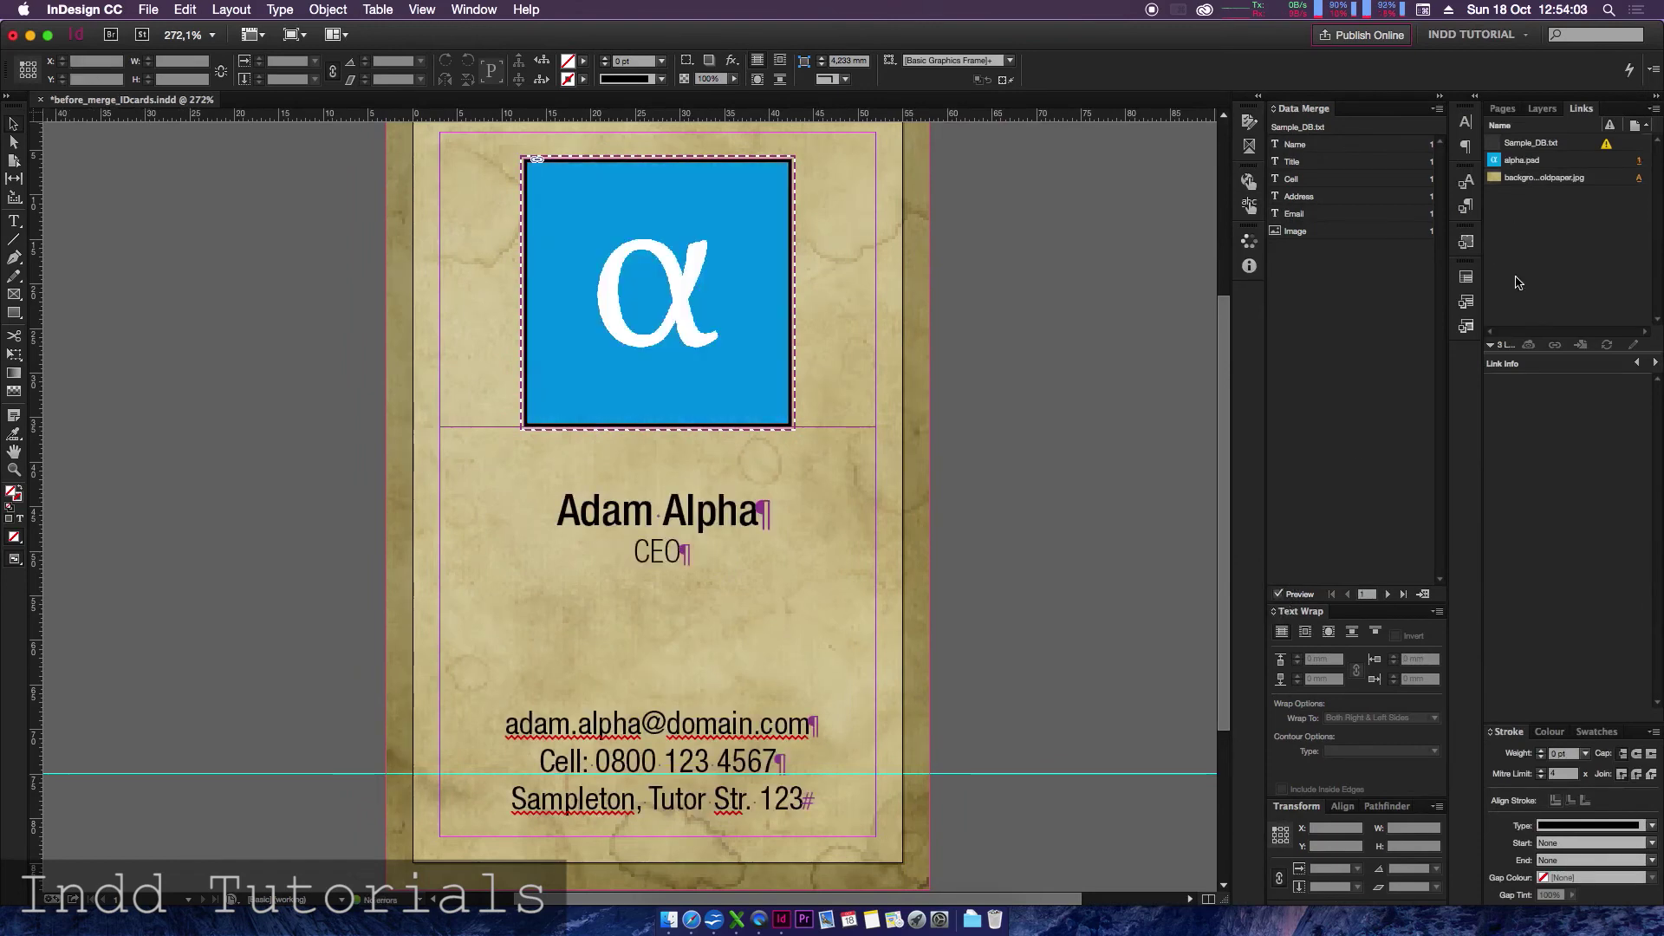
click(1577, 145)
click(1609, 346)
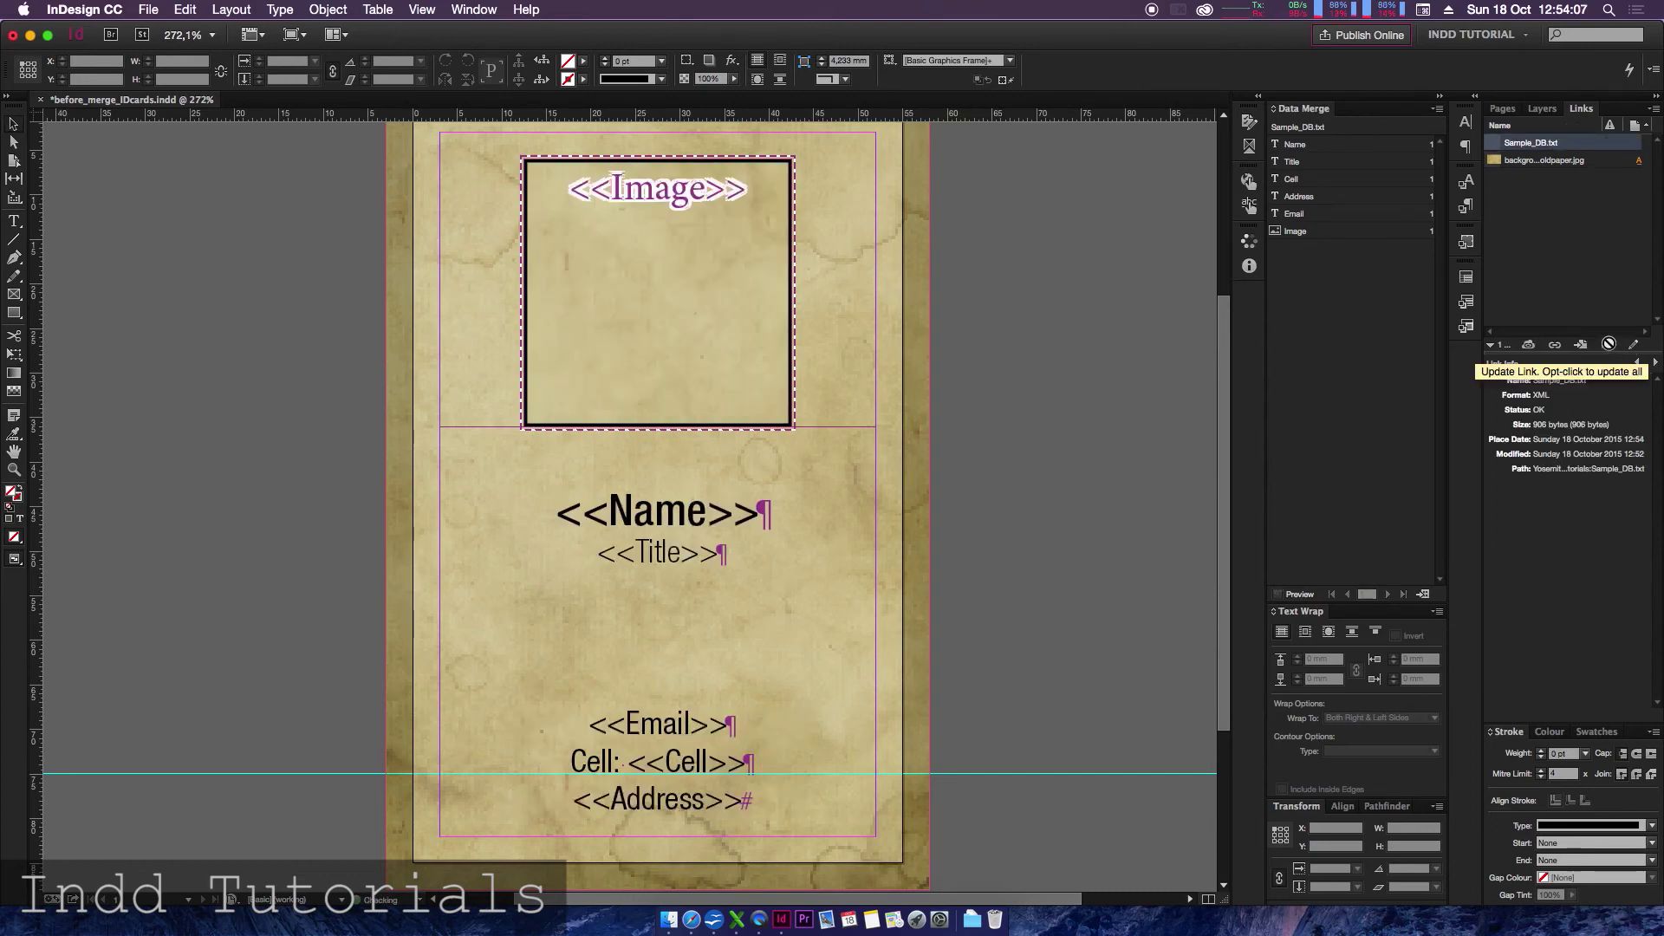
- Preview the merged cards and step through the records, ending on record 2 with beta.jpg
click(1278, 594)
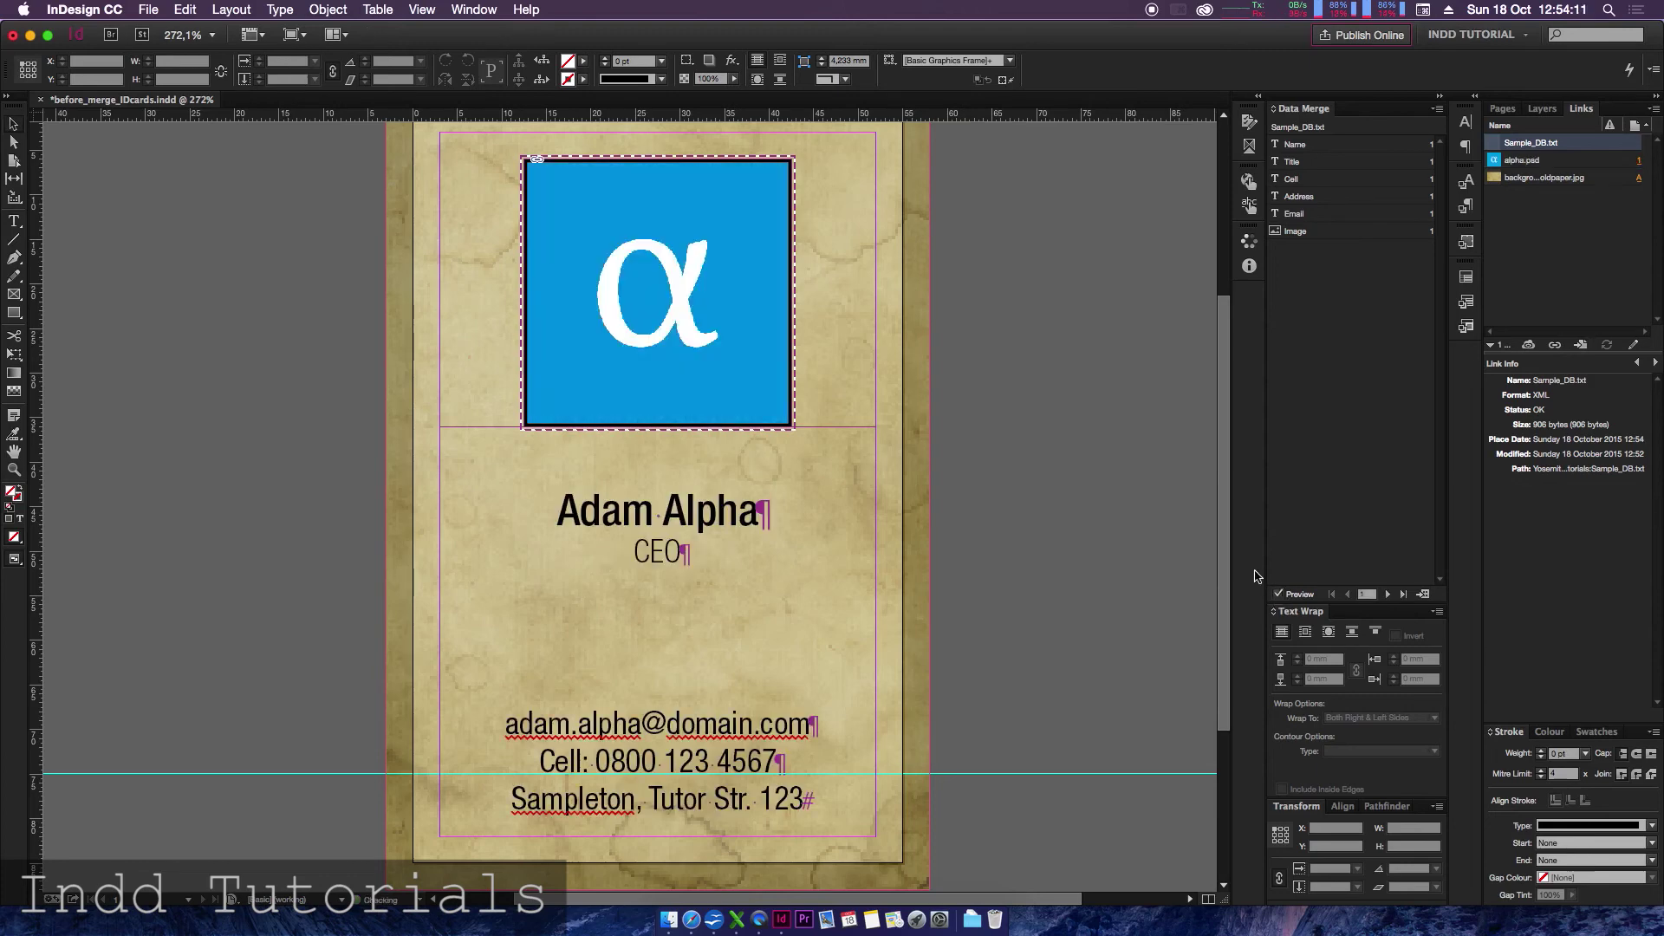
click(1389, 594)
click(1388, 593)
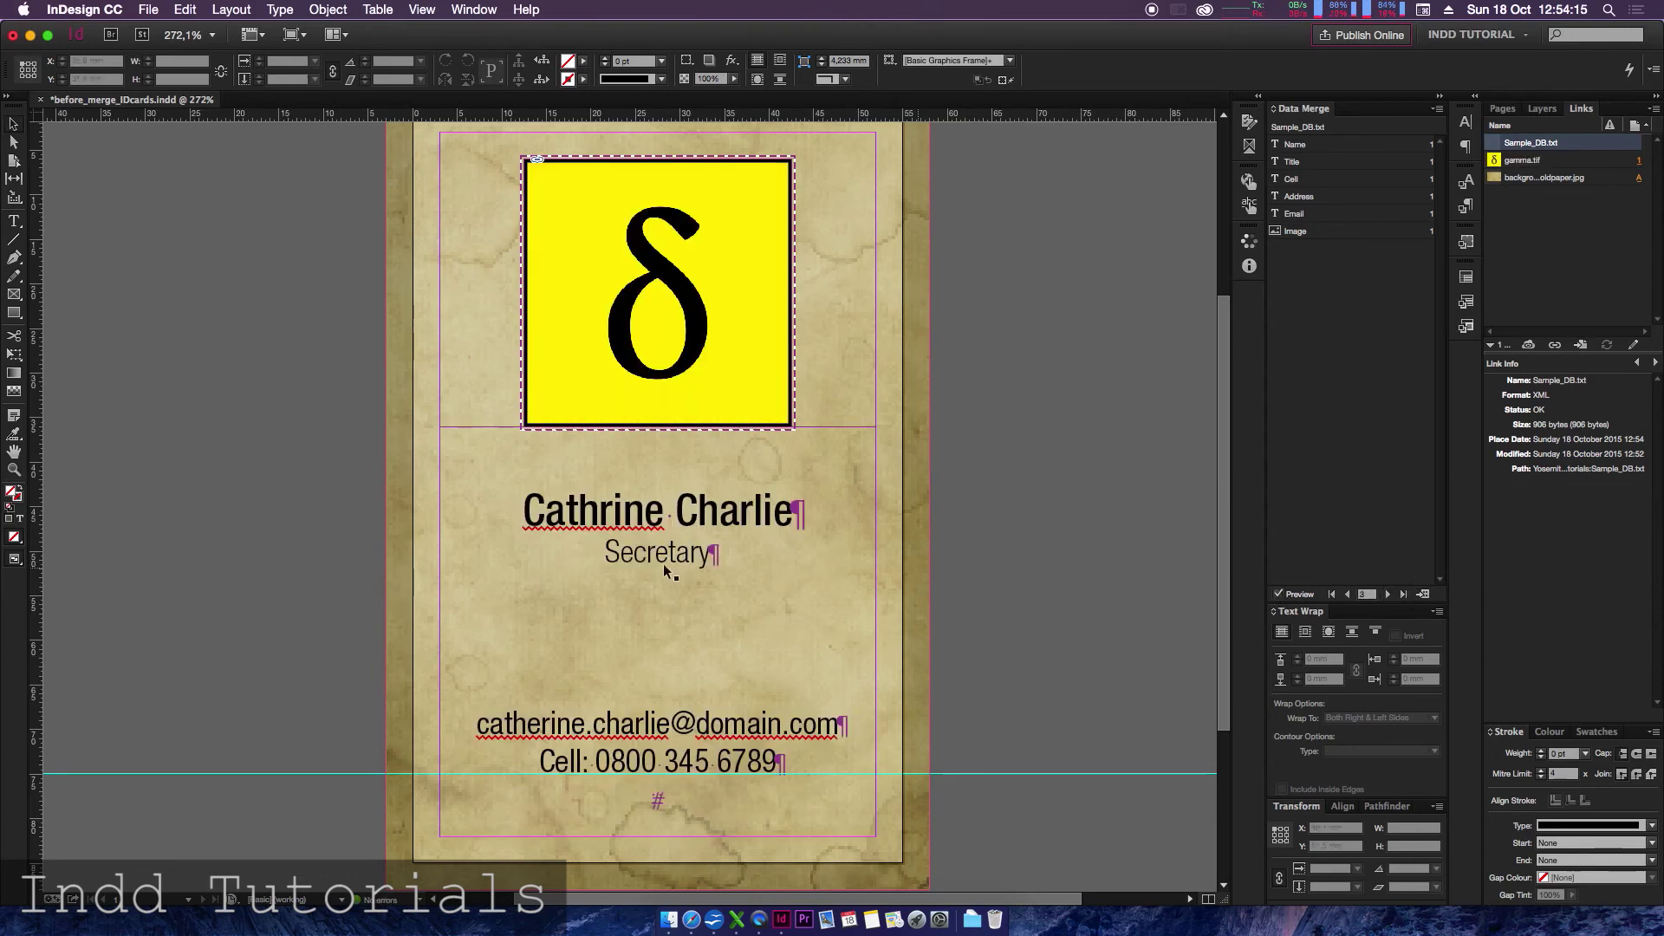
click(1349, 594)
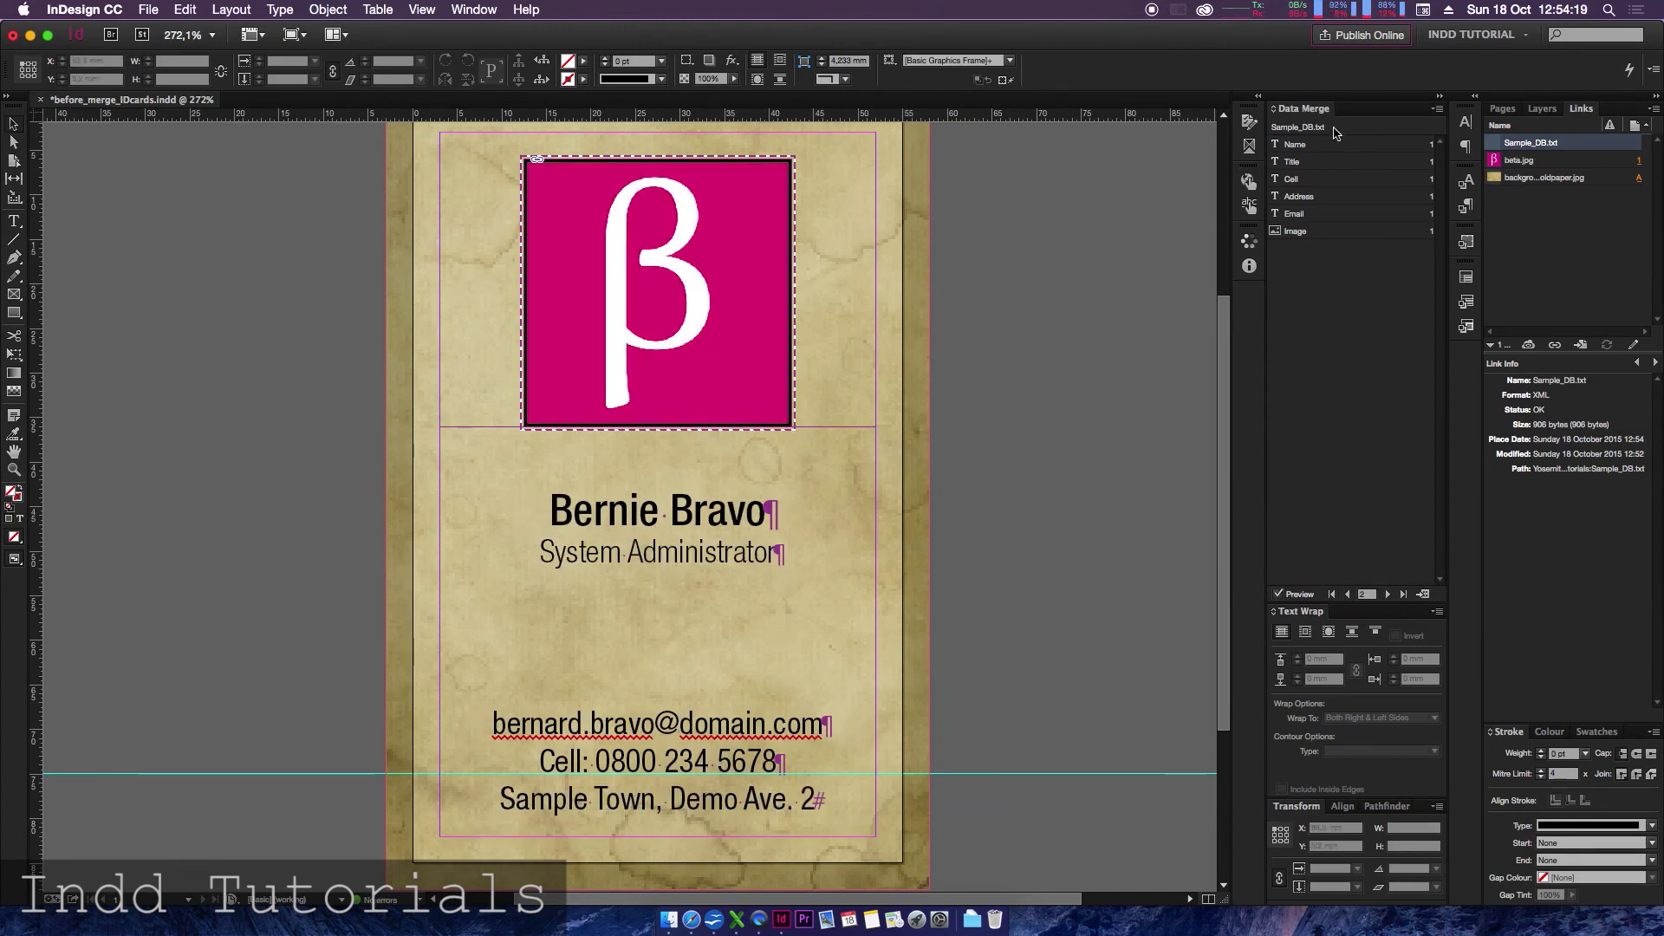
- Replace the data merge source with Sample_DB.csv
click(1440, 110)
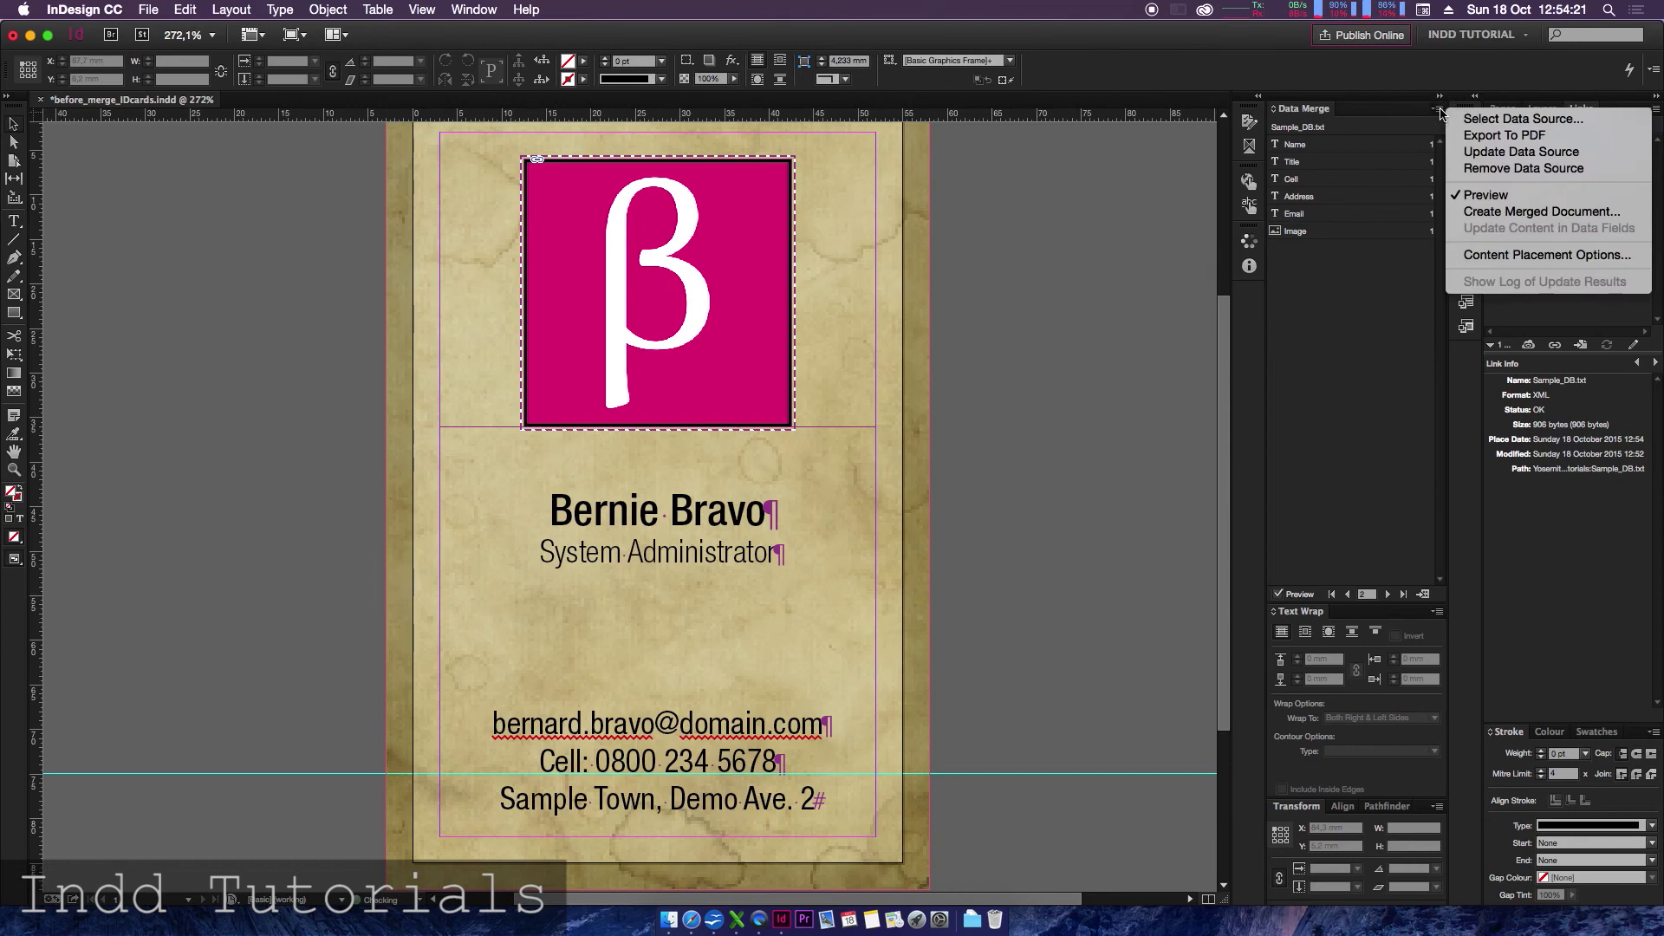
click(1491, 118)
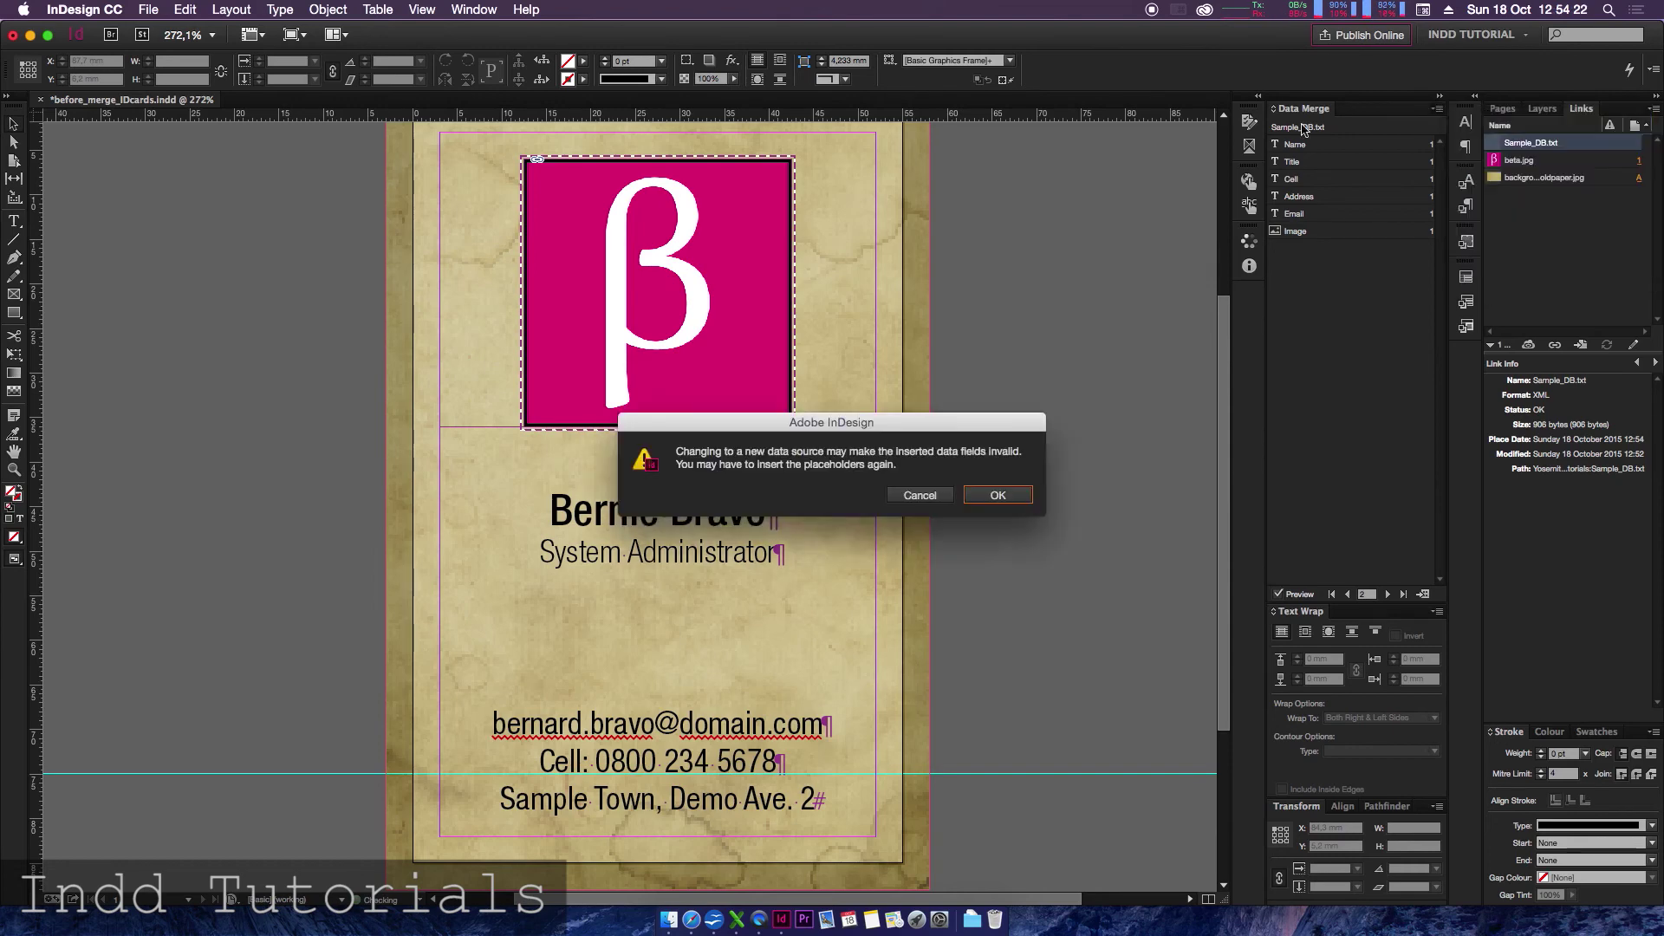
click(998, 496)
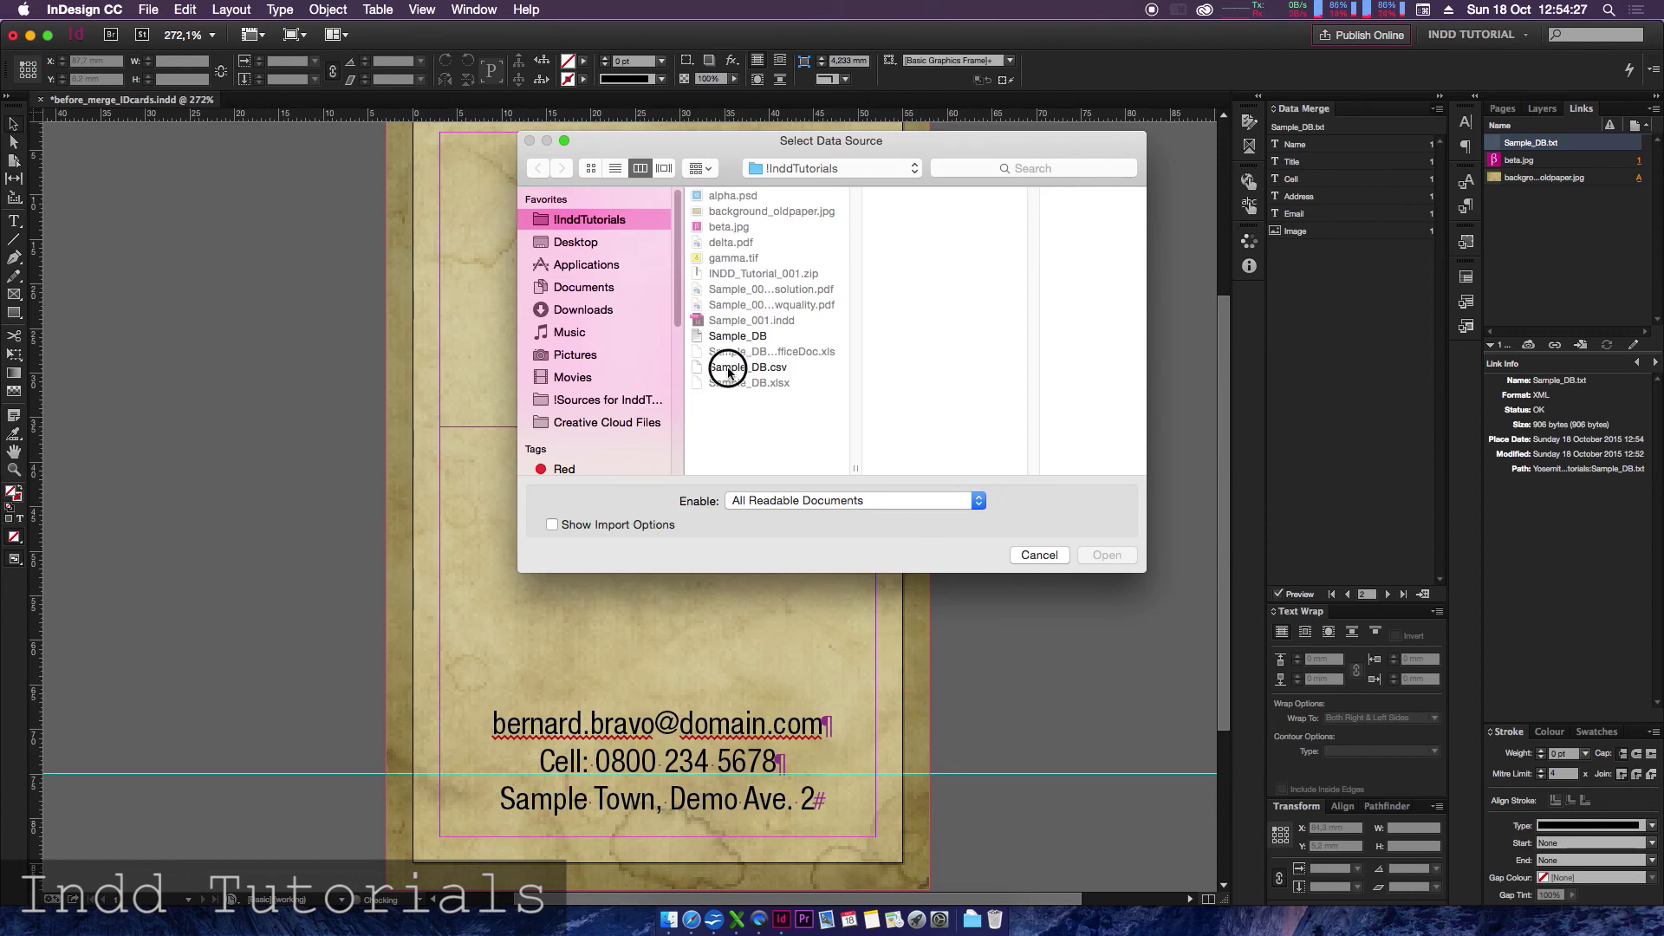
click(733, 374)
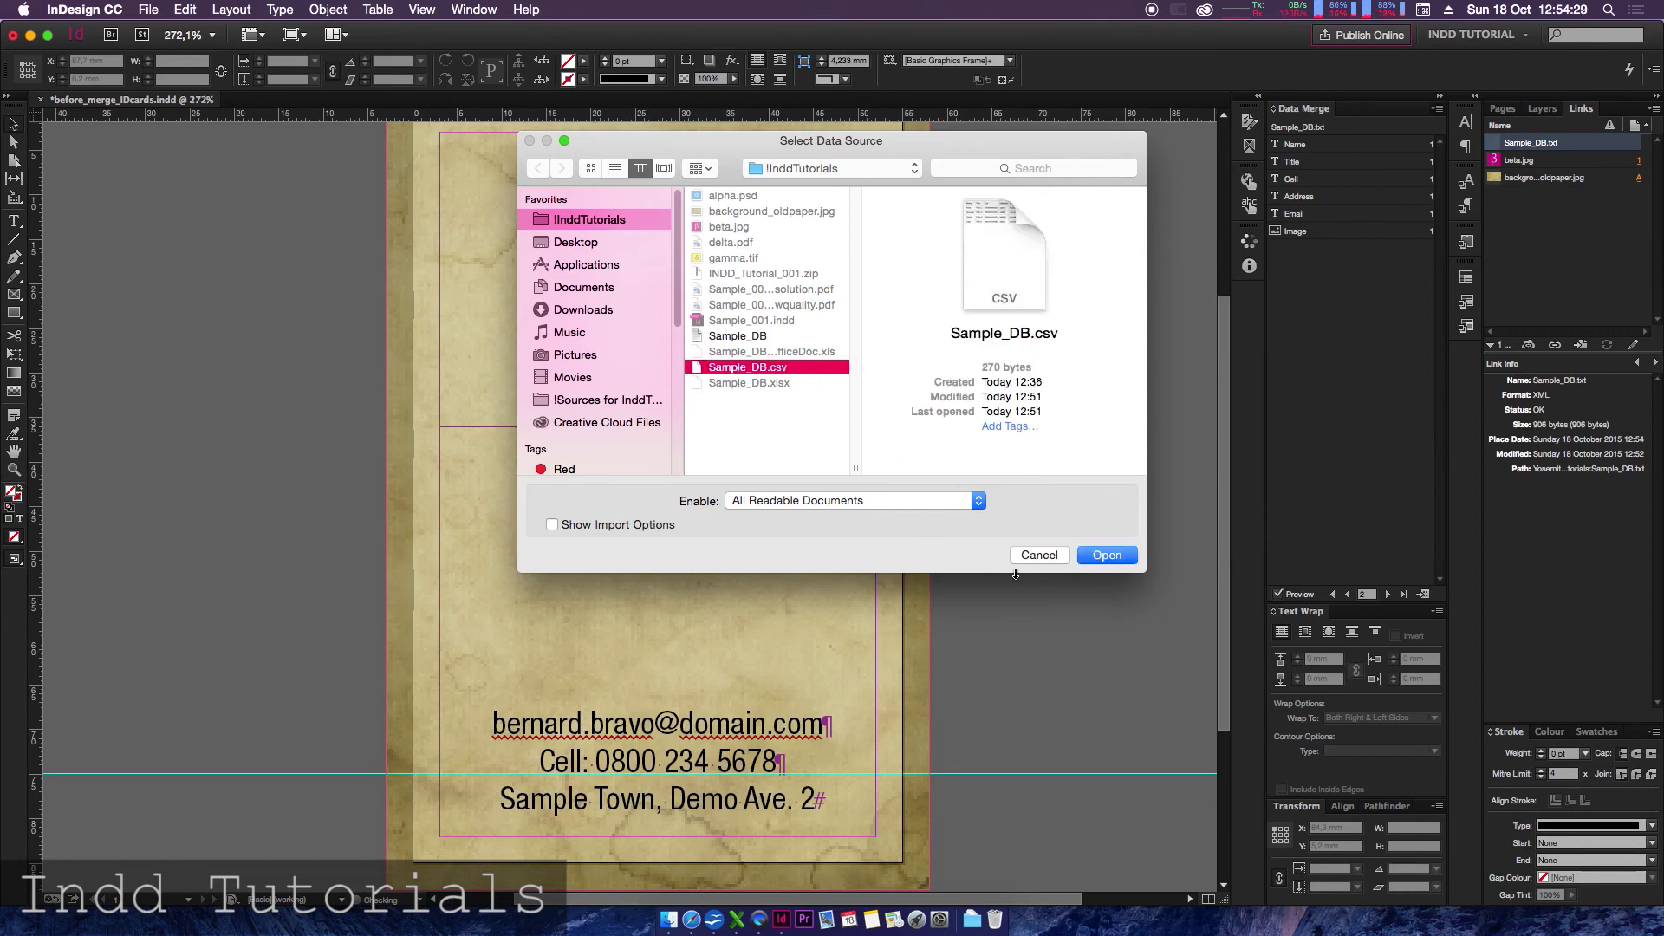
click(1106, 555)
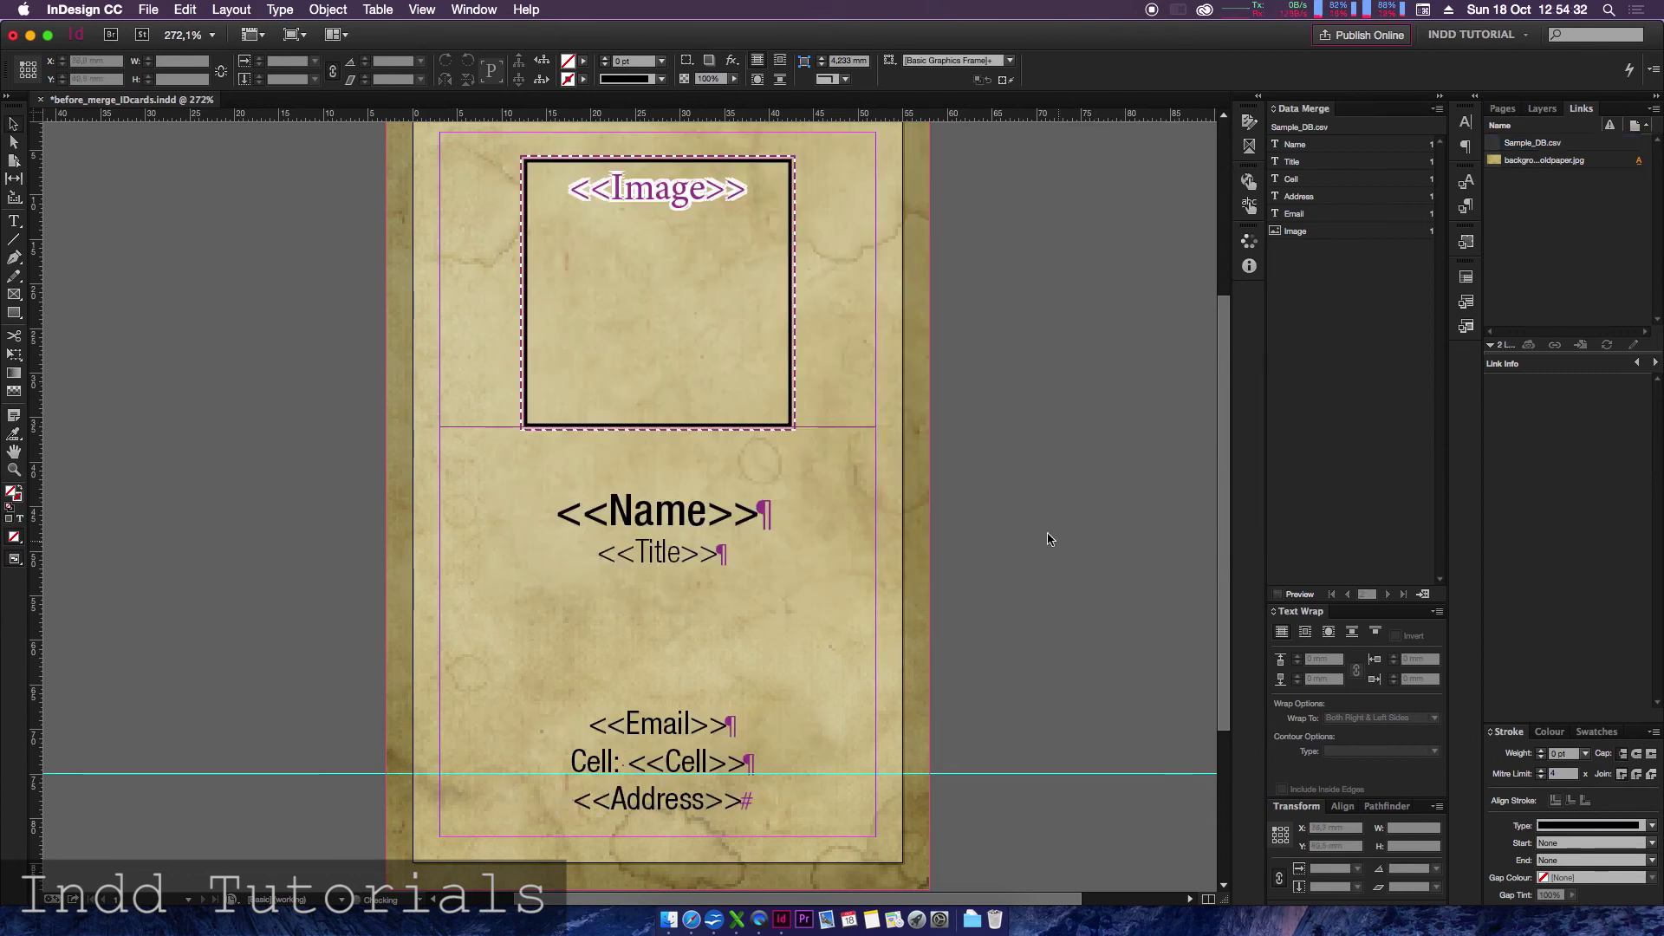
- Preview the CSV records without images, stepping from the first to the third record
click(1278, 594)
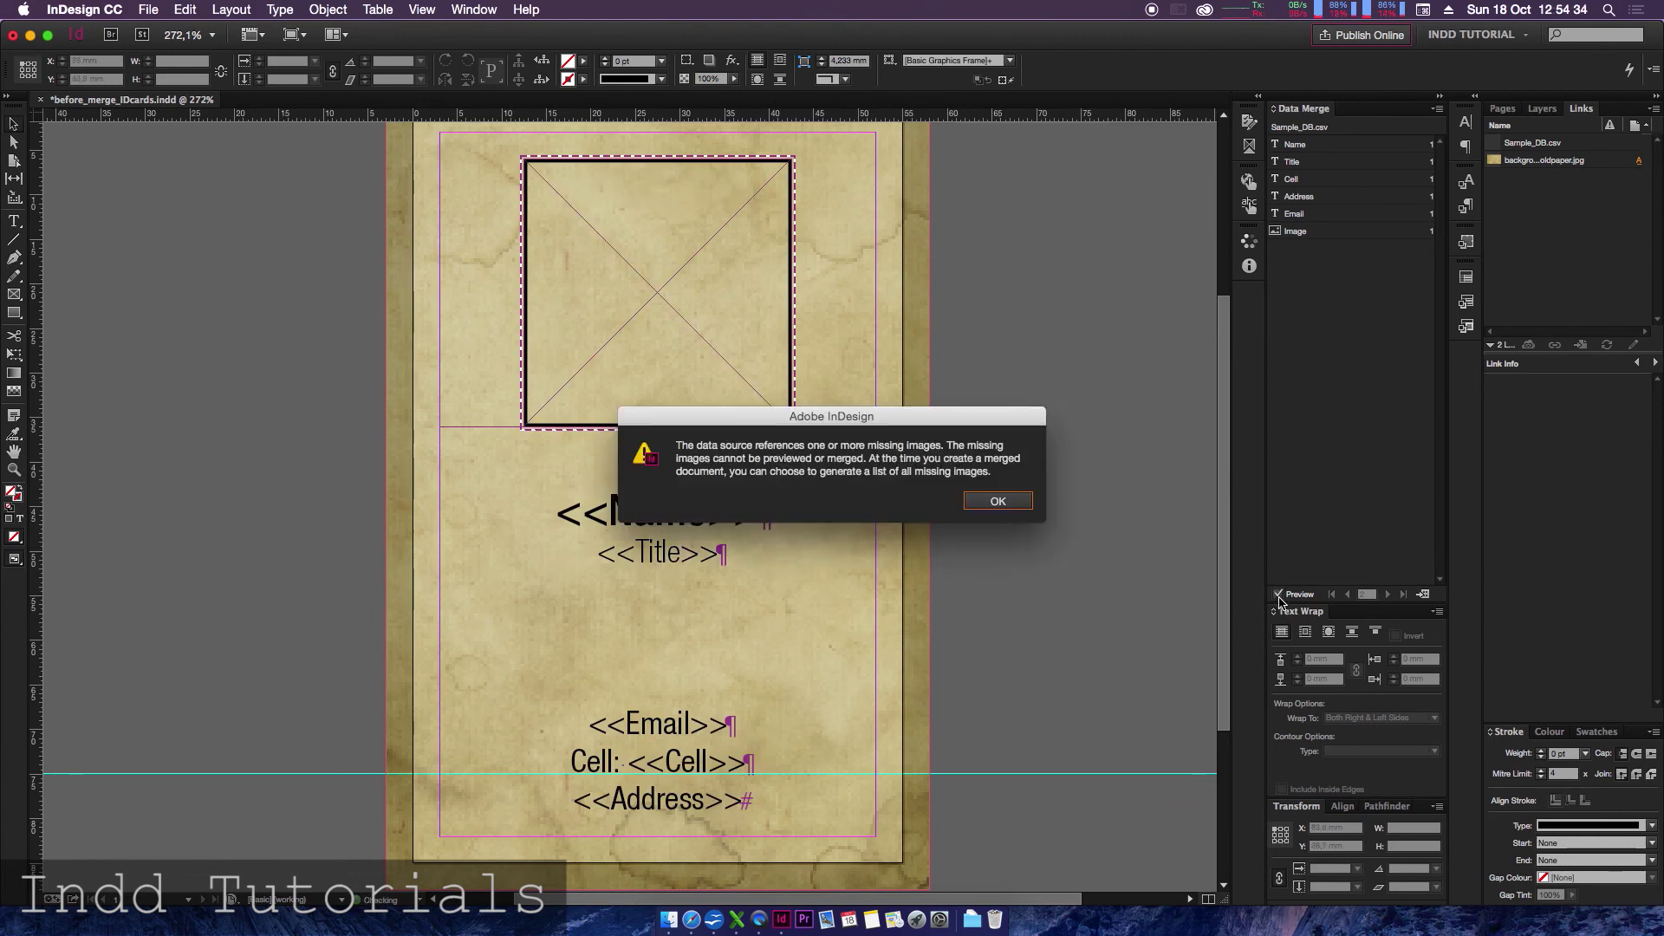
click(999, 502)
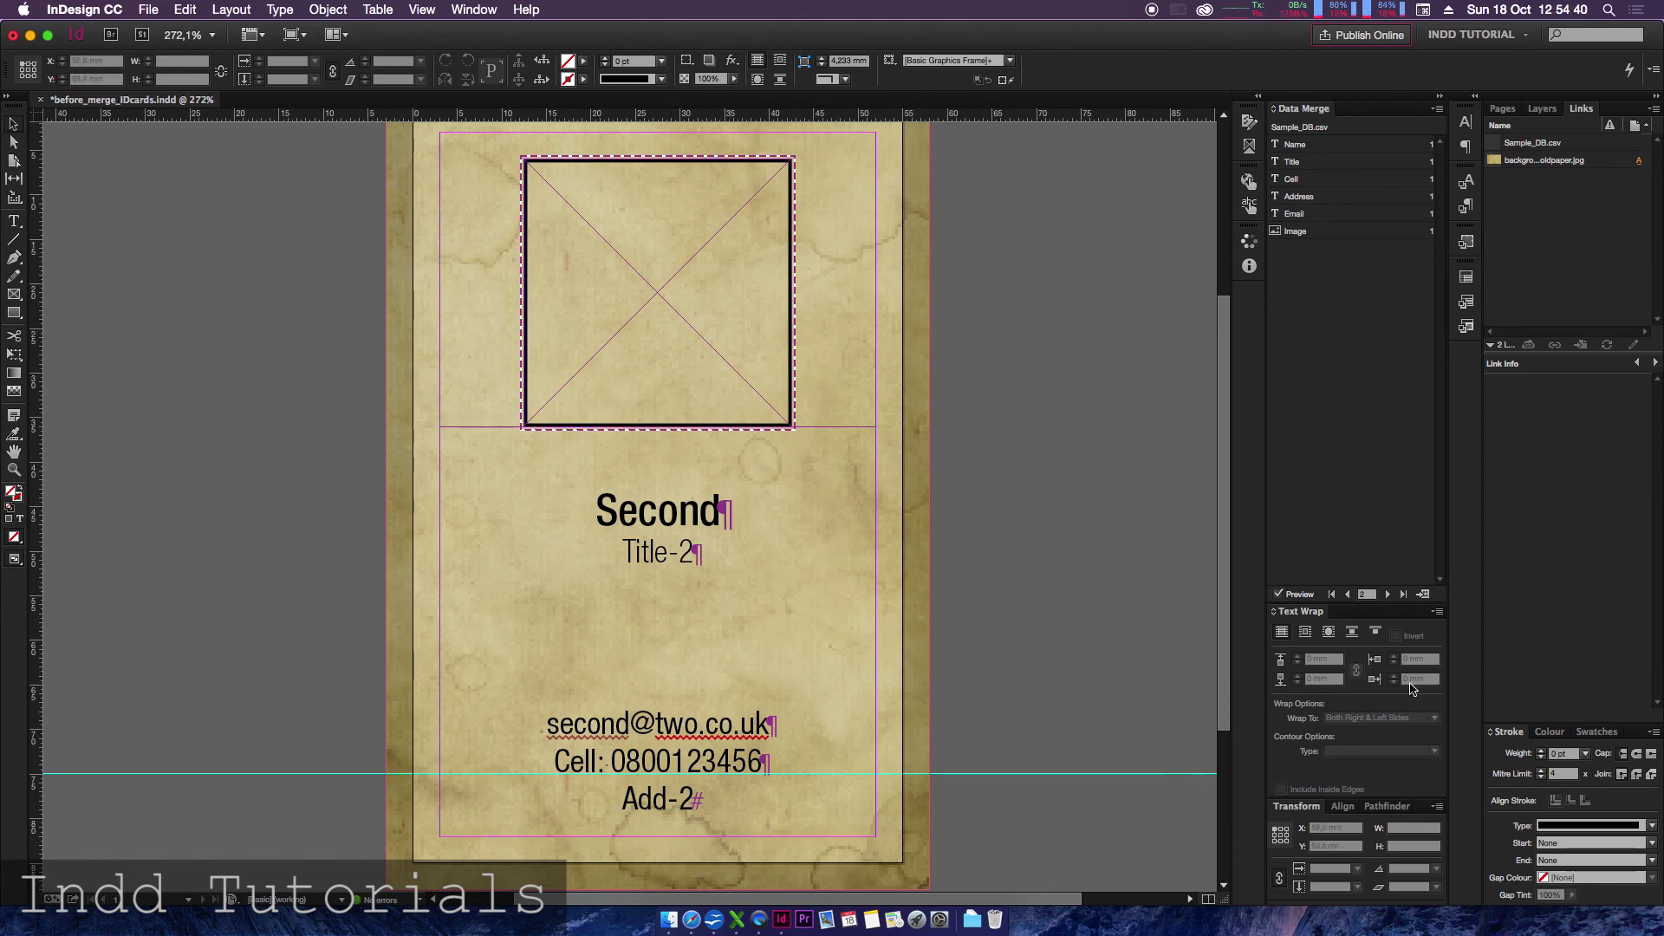
click(1348, 595)
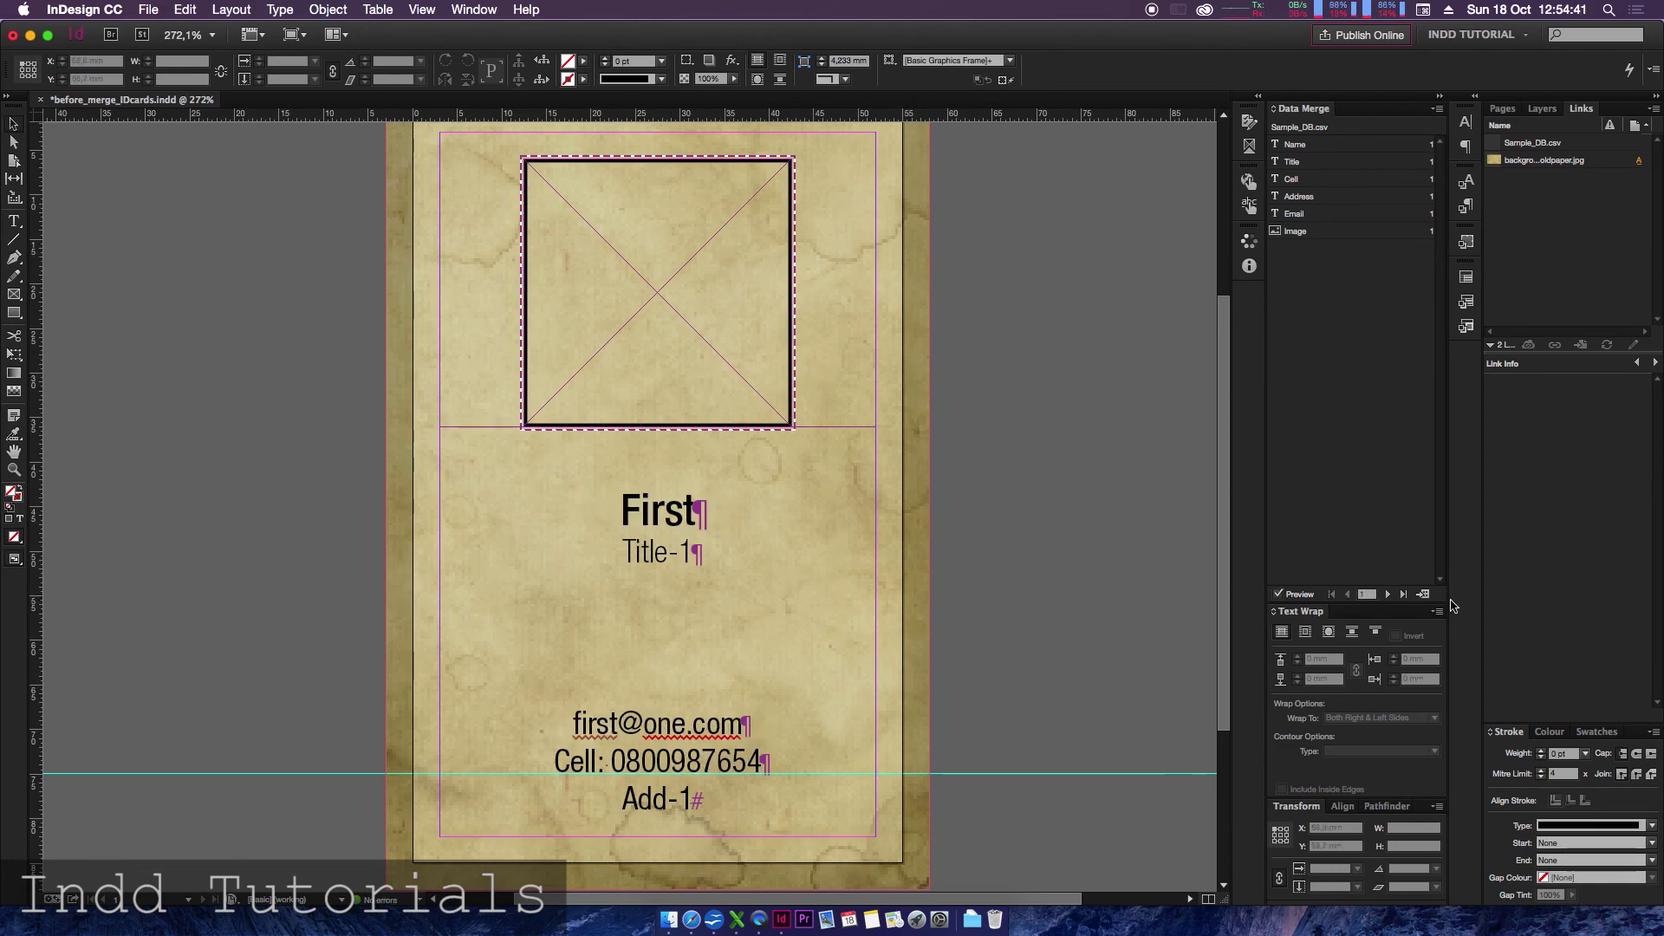
click(1388, 594)
click(1388, 594)
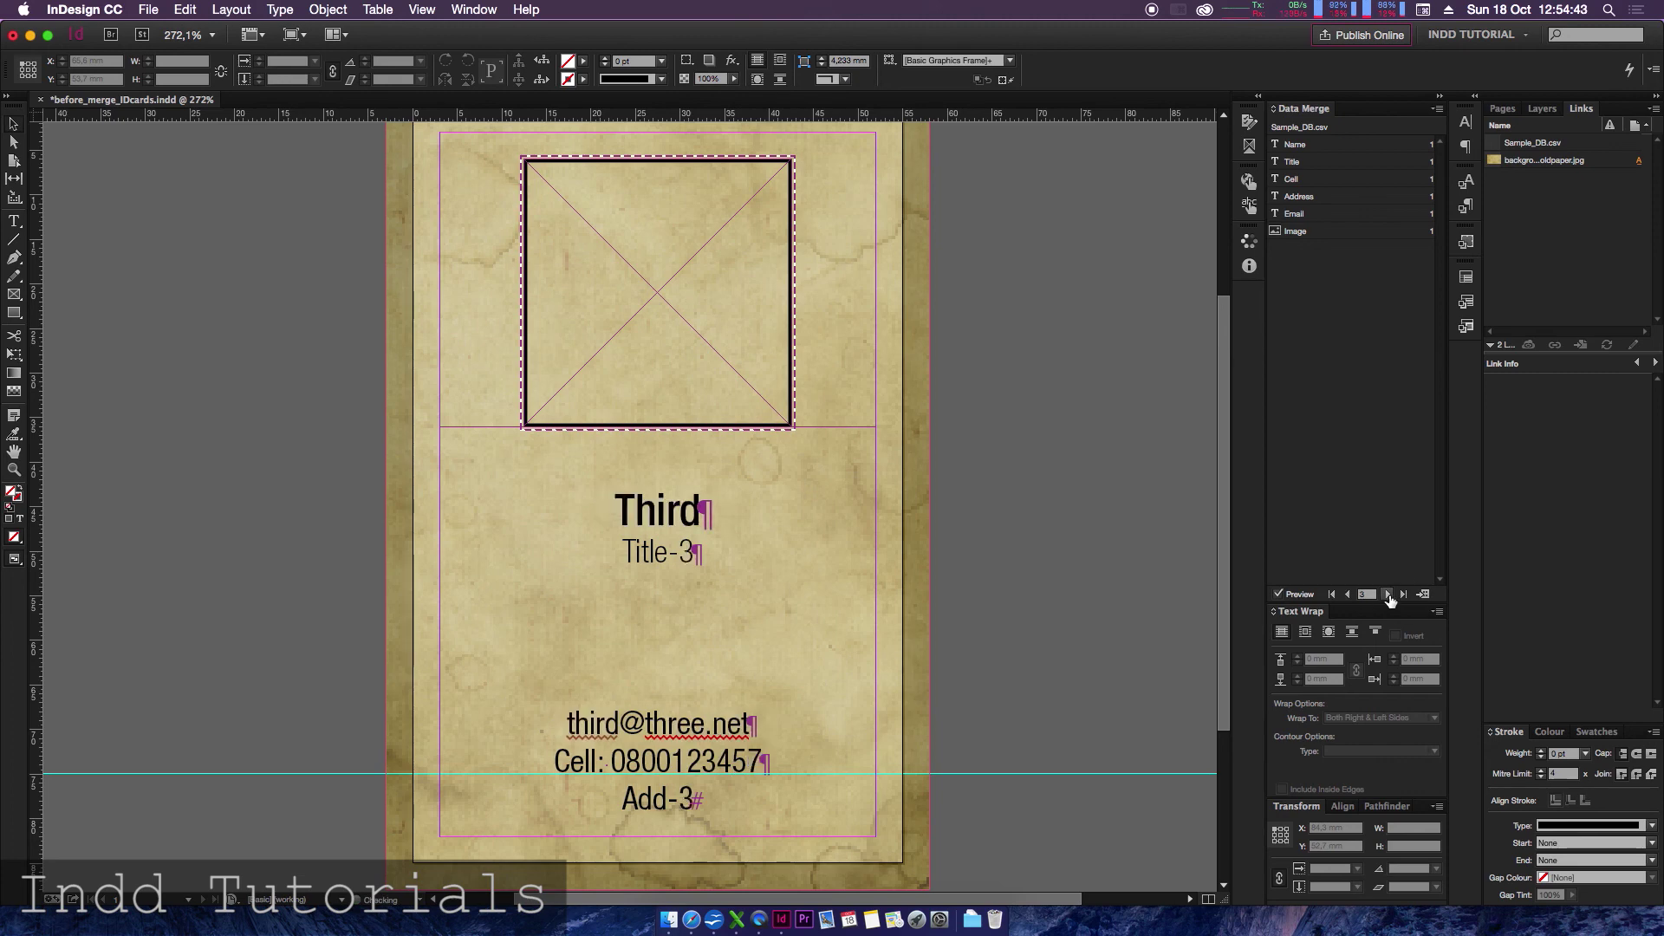
- Switch the data merge source back to the Sample_DB.txt text file
click(1439, 110)
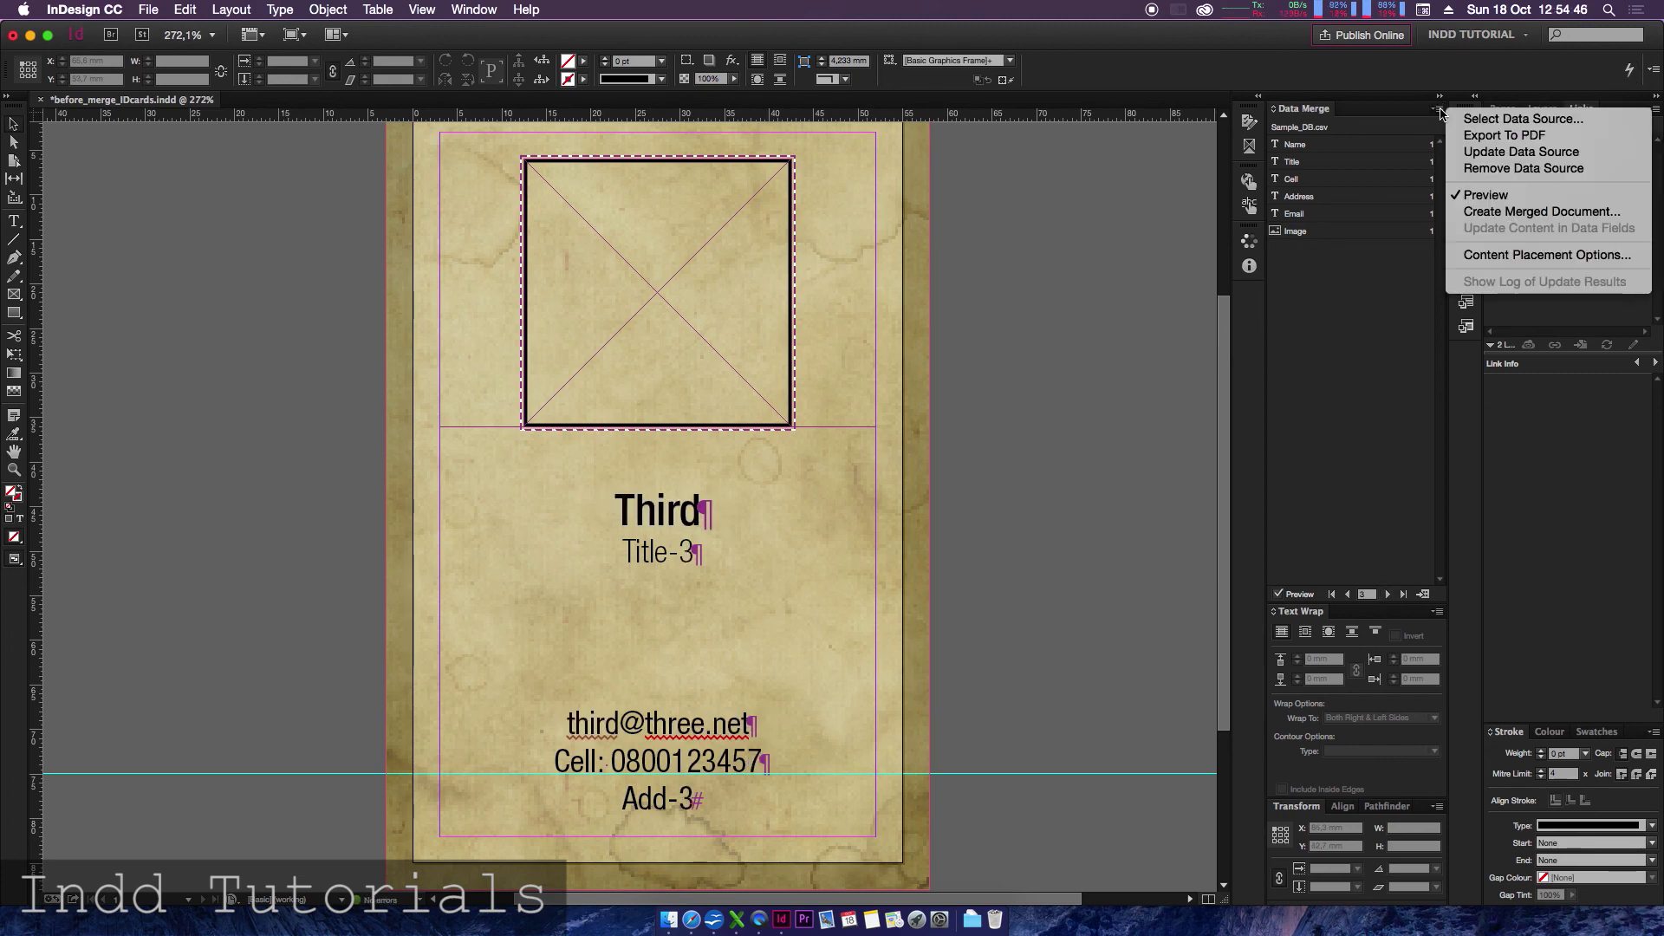
click(1509, 118)
click(997, 494)
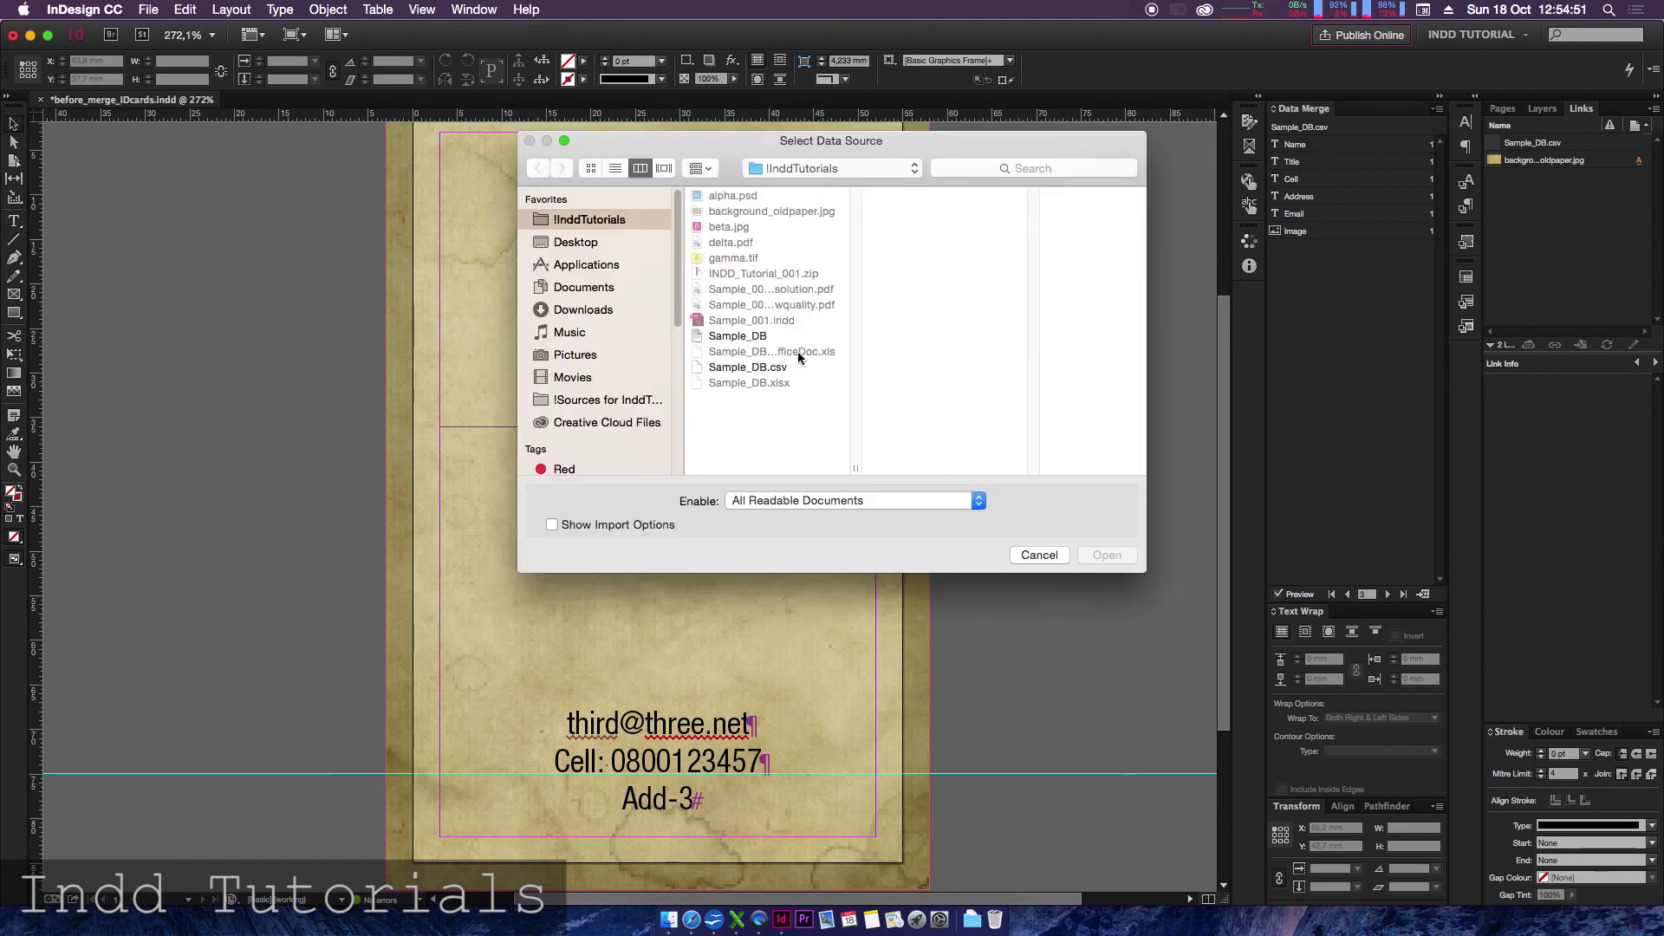
click(753, 338)
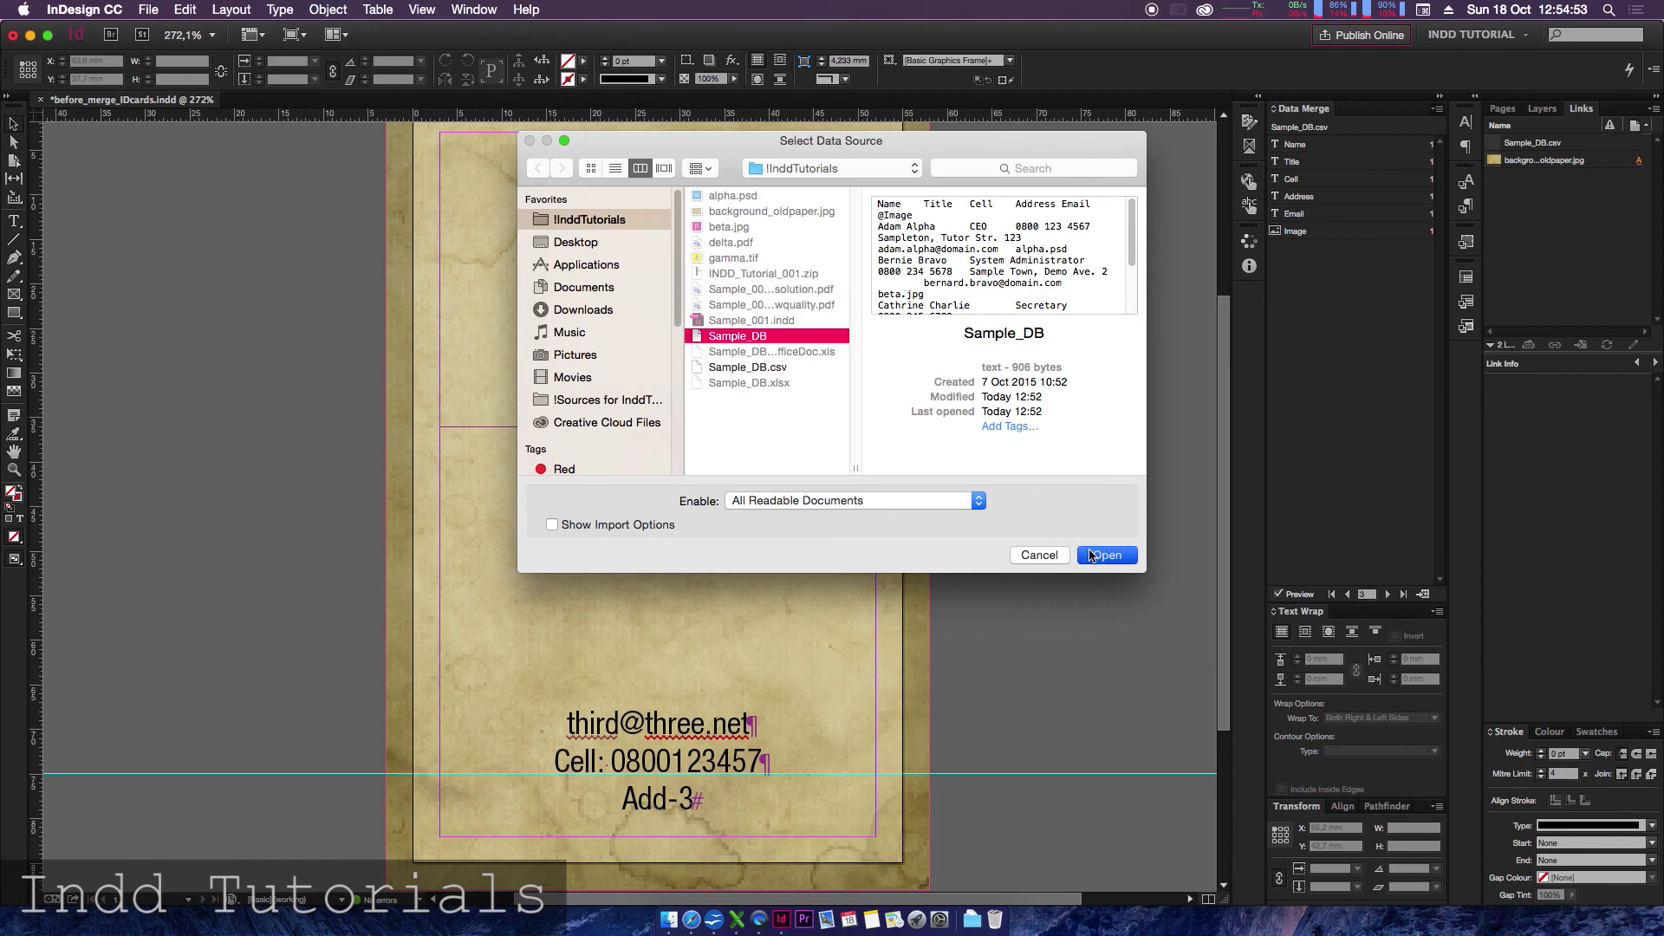
click(1091, 556)
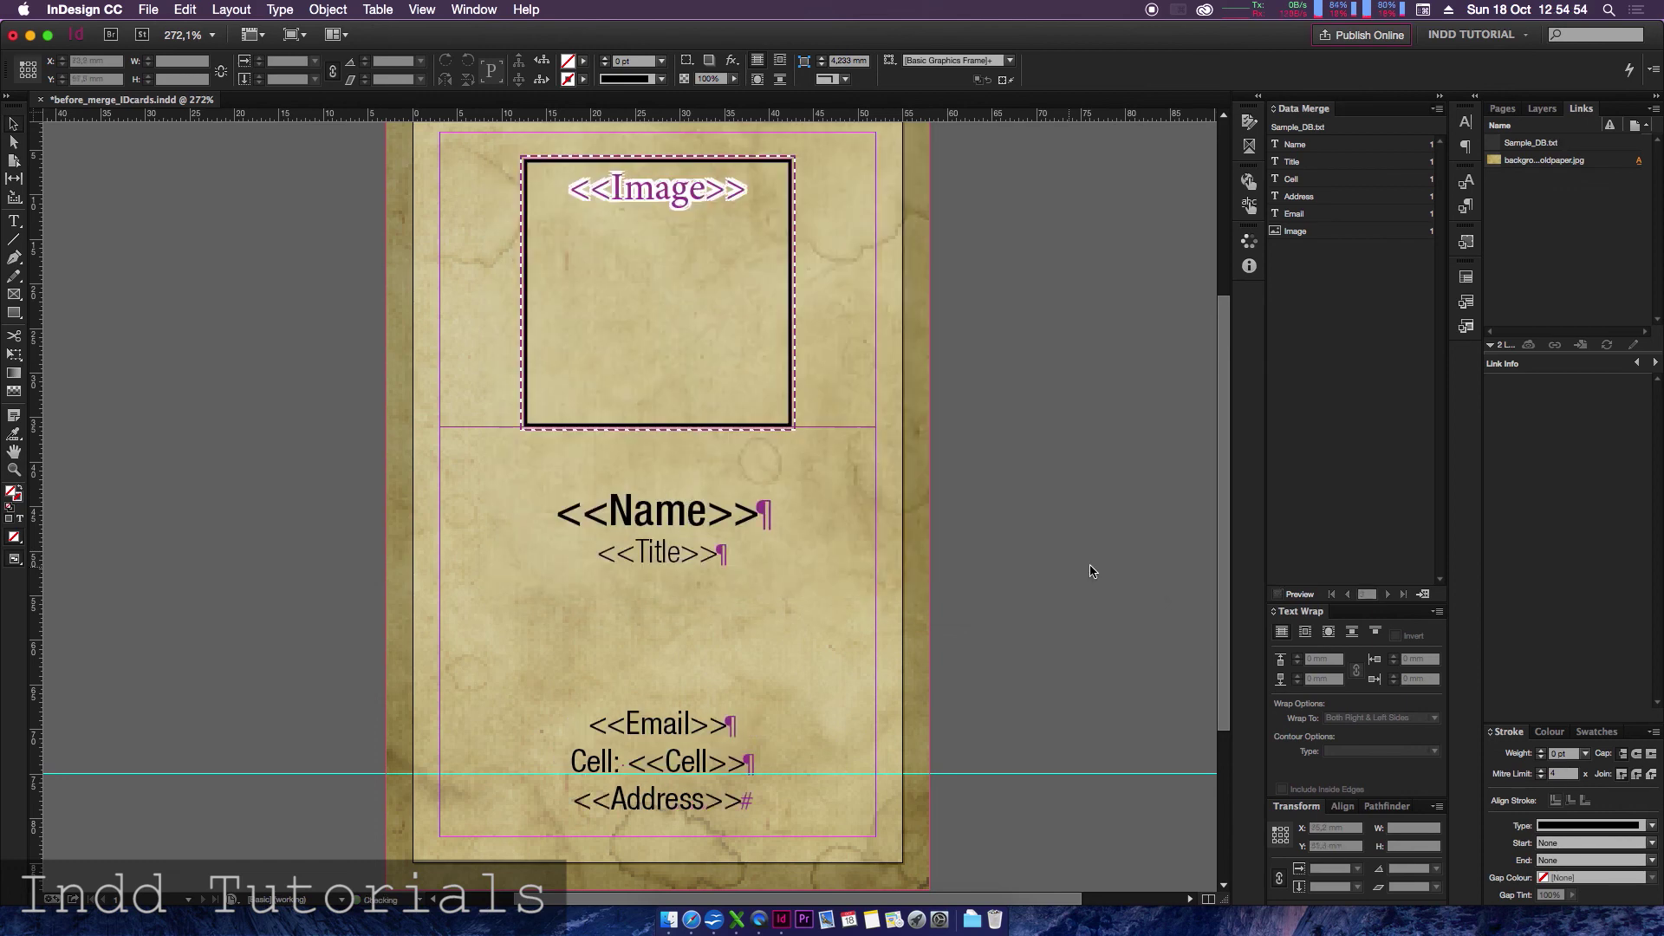
- Preview the text-file records back to the first, then turn preview off to show placeholders
click(1300, 595)
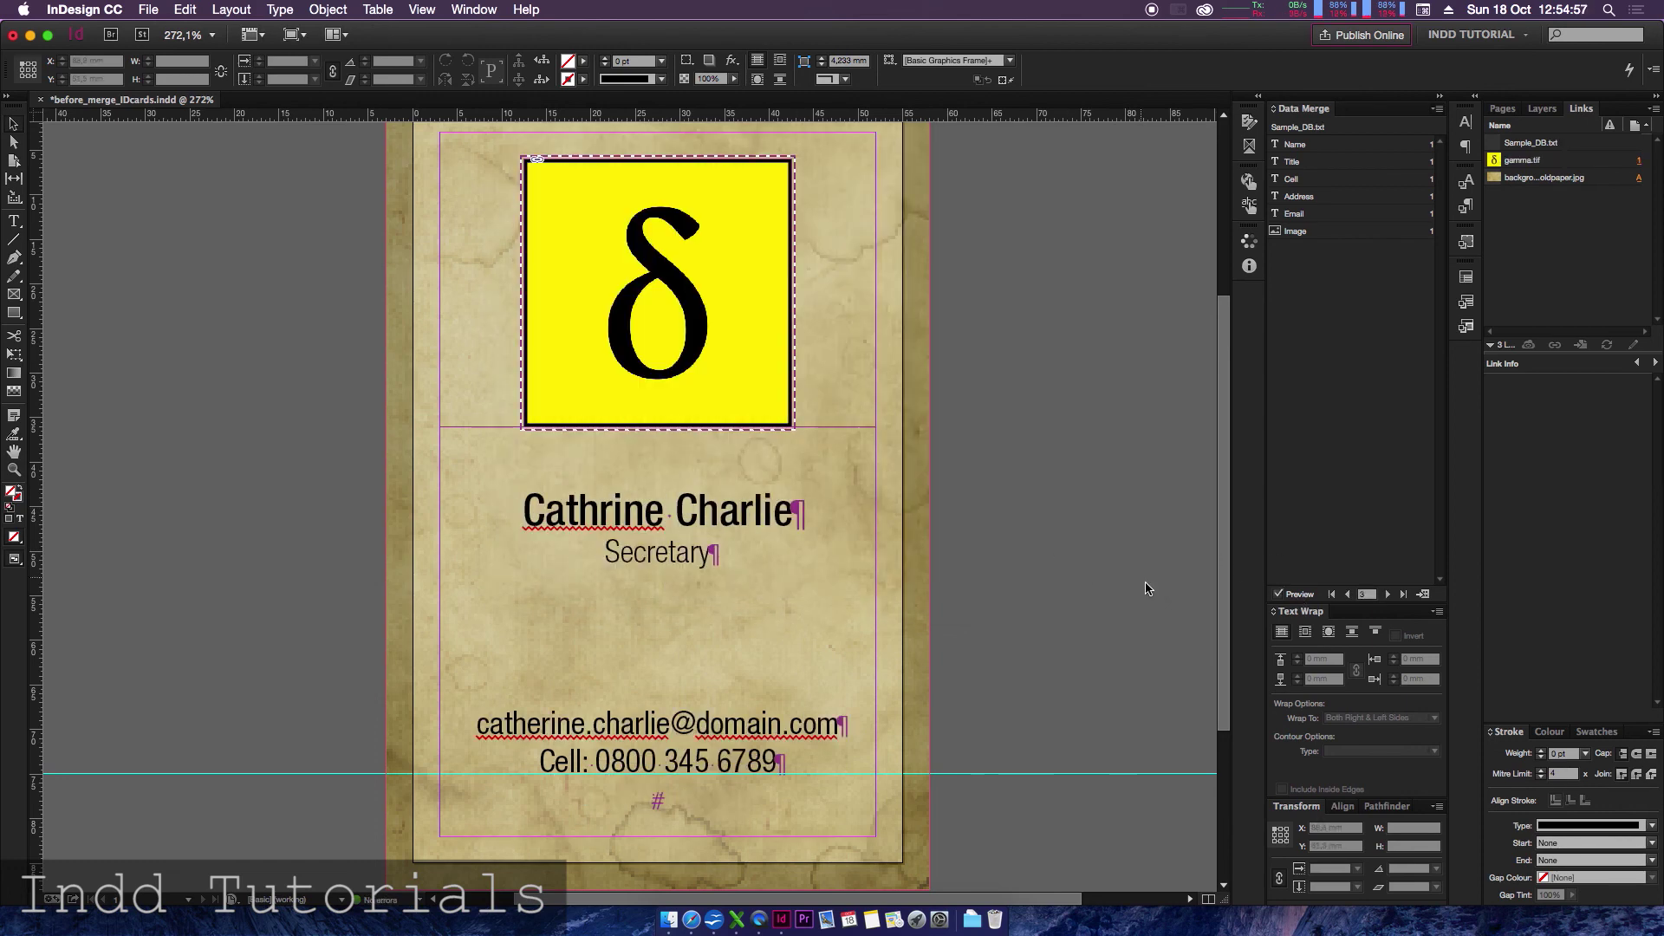
click(1347, 594)
click(1348, 594)
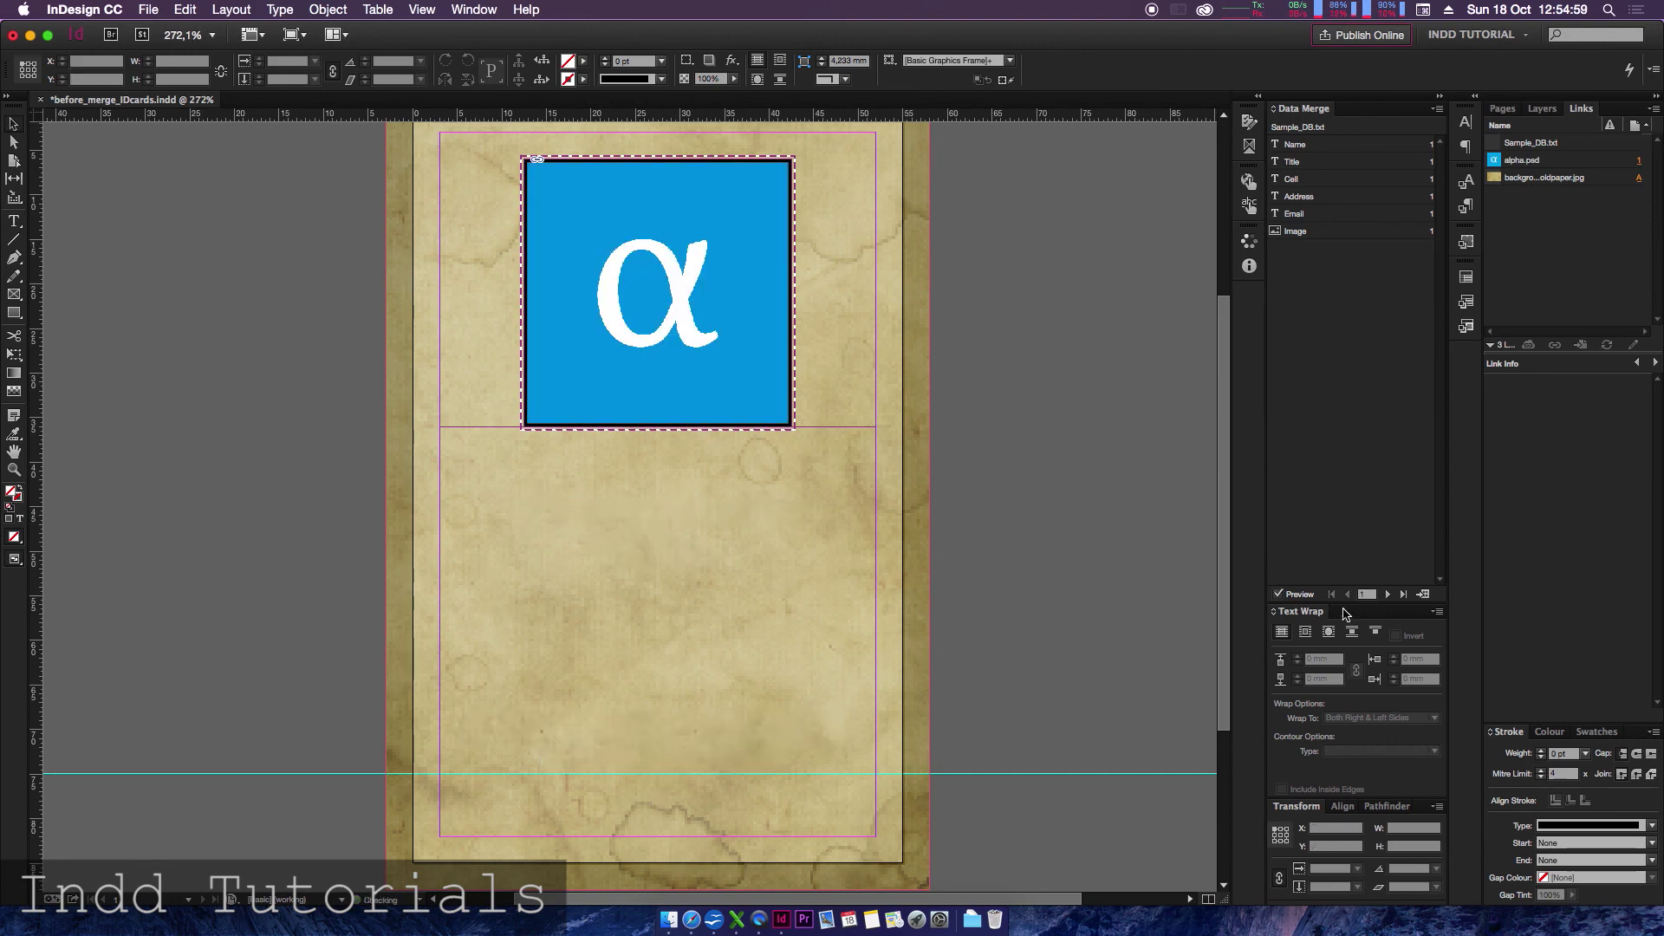
click(1279, 596)
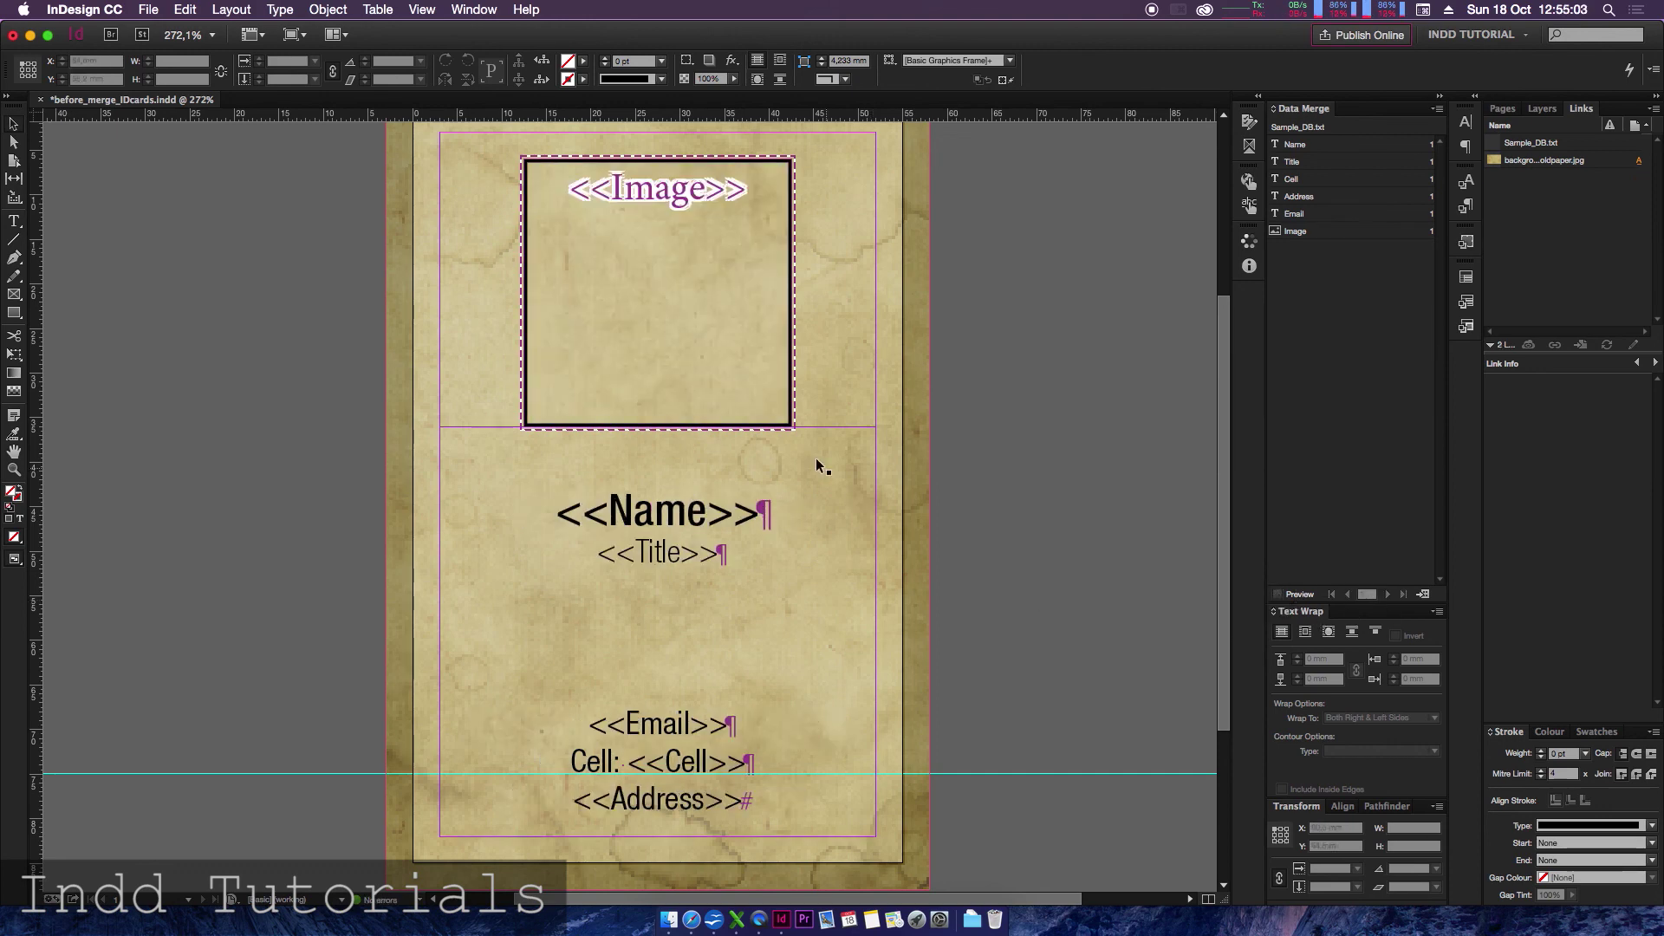